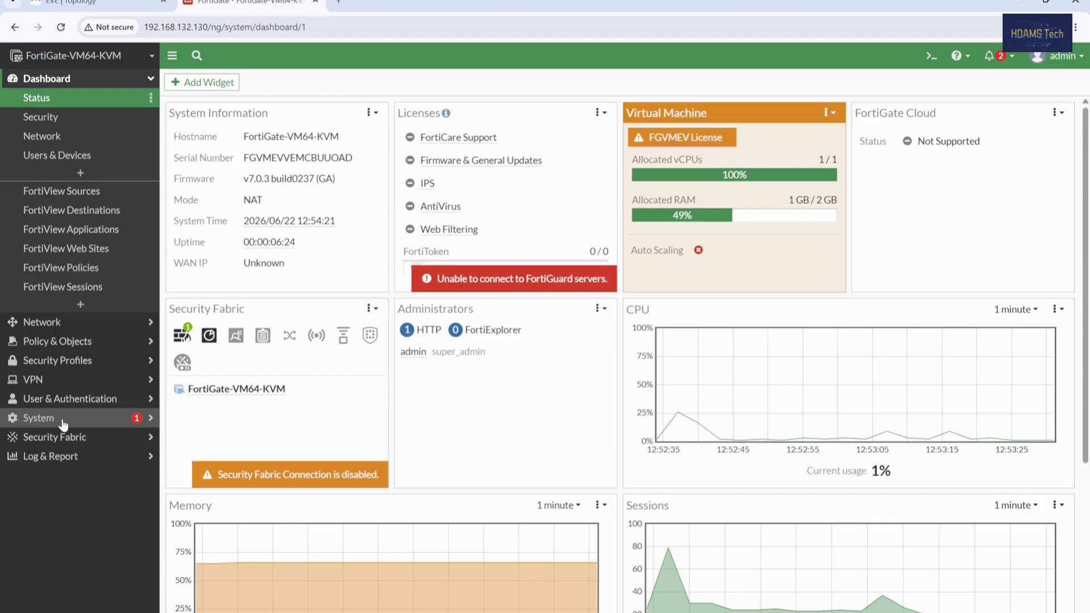
Step: Under System > Admin Profiles, view the super_admin profile's all-Read/Write permissions, then return to the list
{"action": "left_click", "coordinate": [63, 424]}
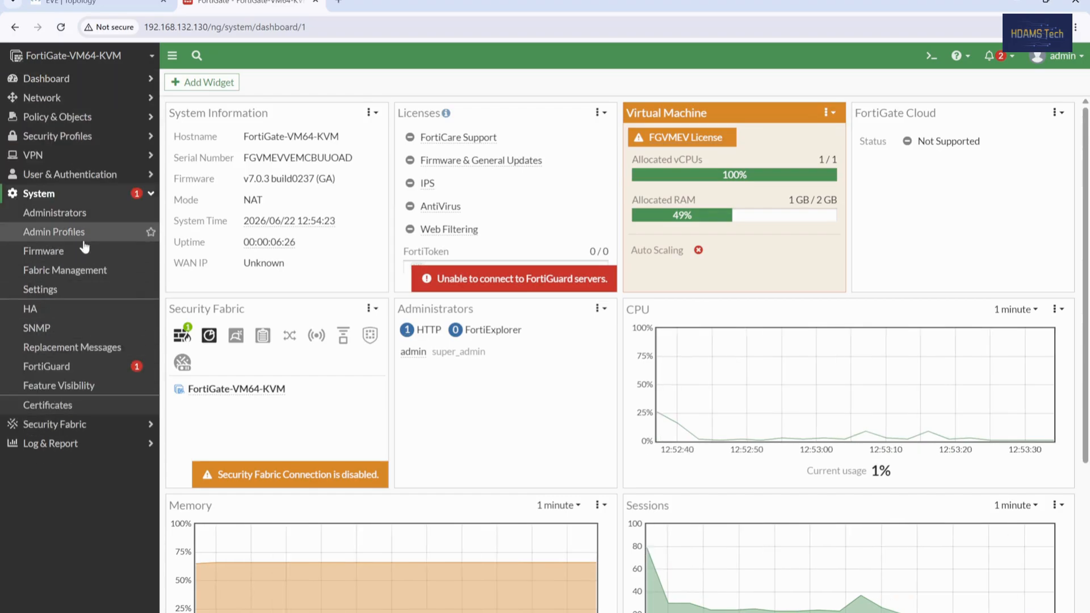
{"action": "left_click", "coordinate": [79, 219]}
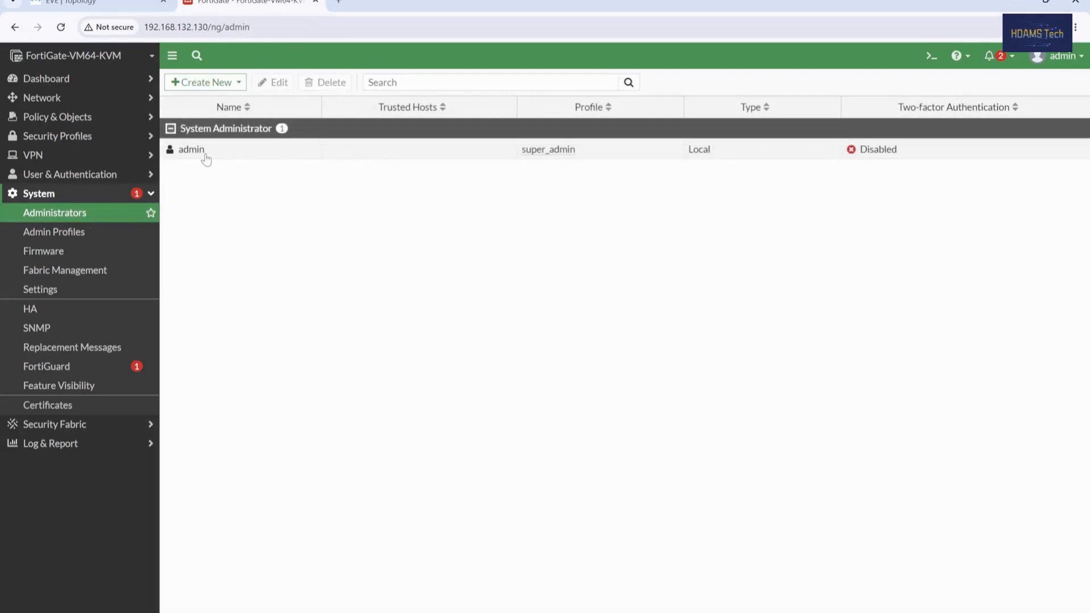
{"action": "left_click", "coordinate": [72, 238]}
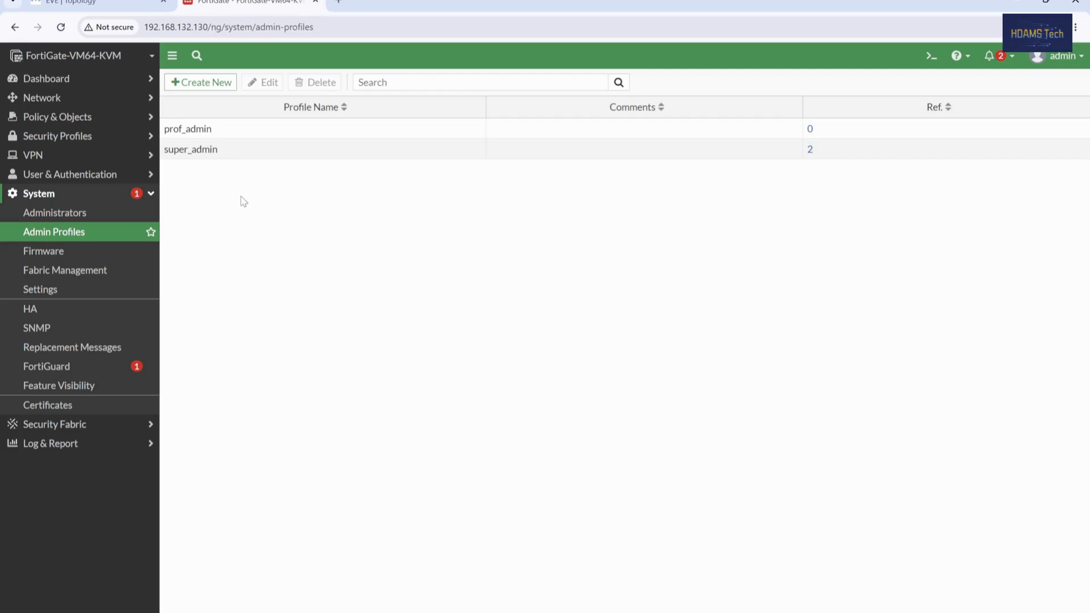
{"action": "left_click", "coordinate": [215, 157]}
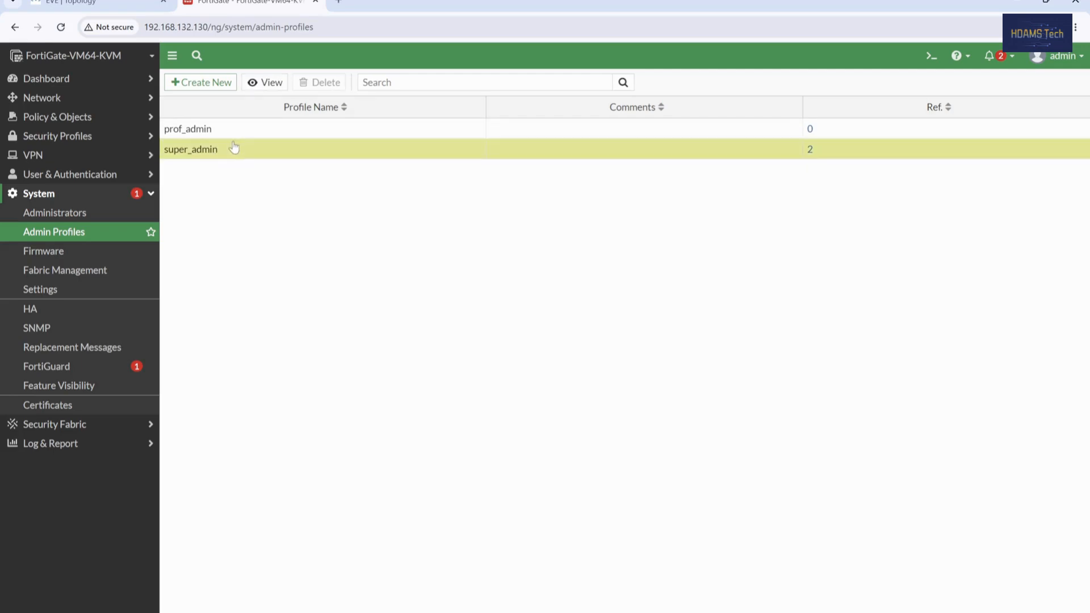
{"action": "left_click", "coordinate": [271, 83]}
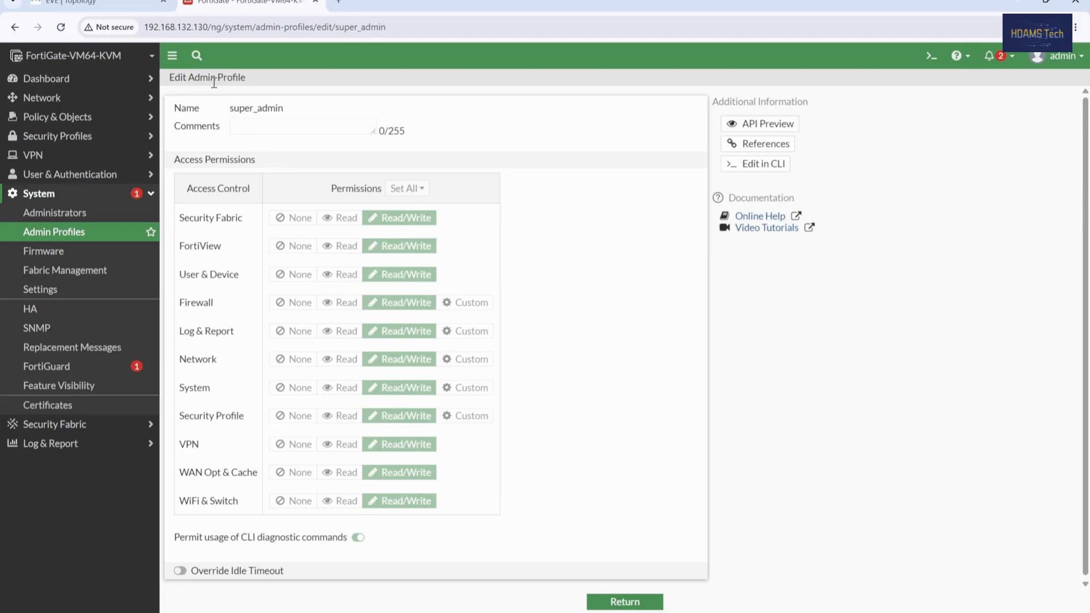
{"action": "left_click", "coordinate": [606, 606]}
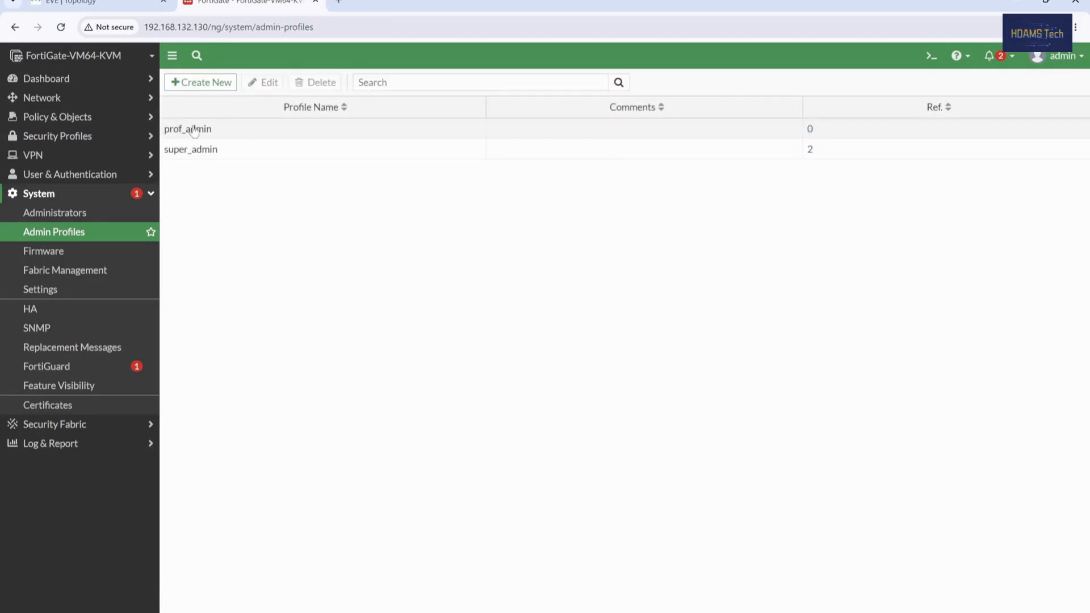
Step: Edit prof_admin and set FortiView, User & Device, Firewall, Log & Report, Network and Security Fabric to Read
{"action": "left_click", "coordinate": [223, 131]}
{"action": "left_click", "coordinate": [262, 82]}
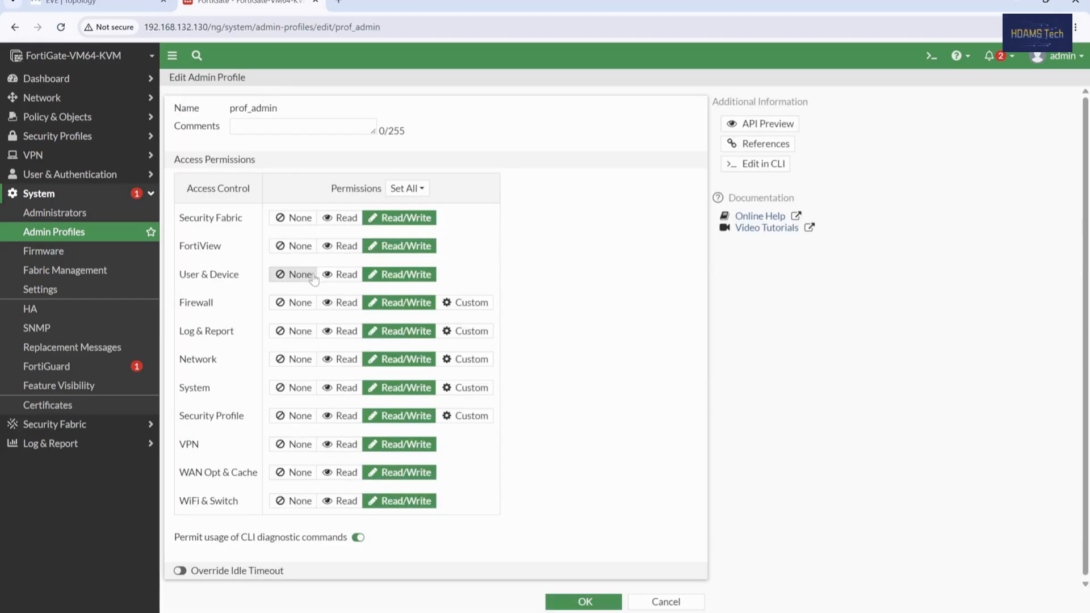
{"action": "left_click", "coordinate": [340, 250]}
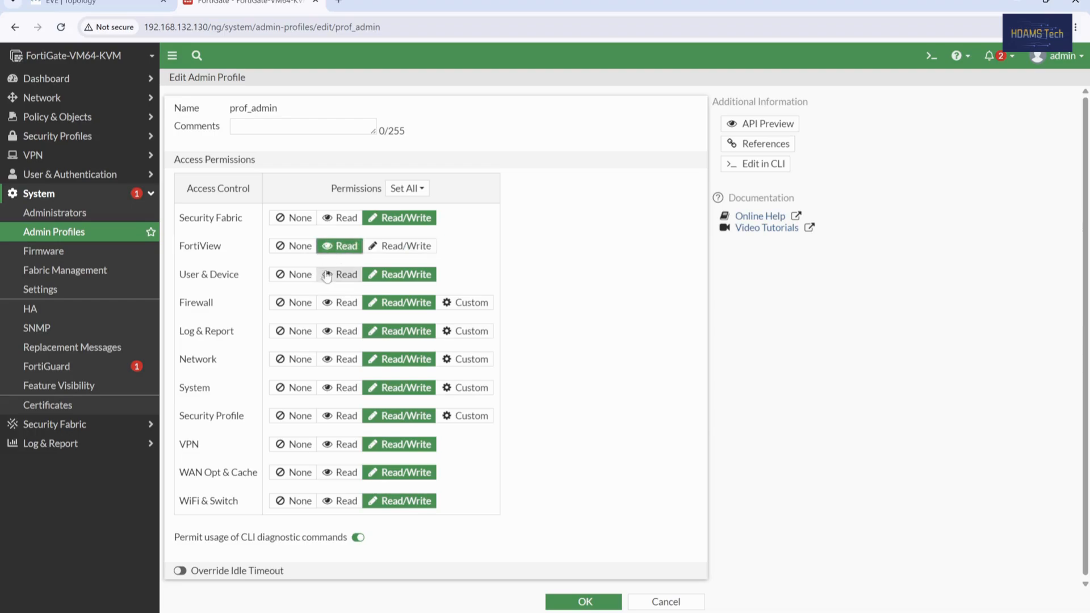
{"action": "left_click", "coordinate": [338, 275]}
{"action": "left_click", "coordinate": [334, 303]}
{"action": "left_click", "coordinate": [344, 332]}
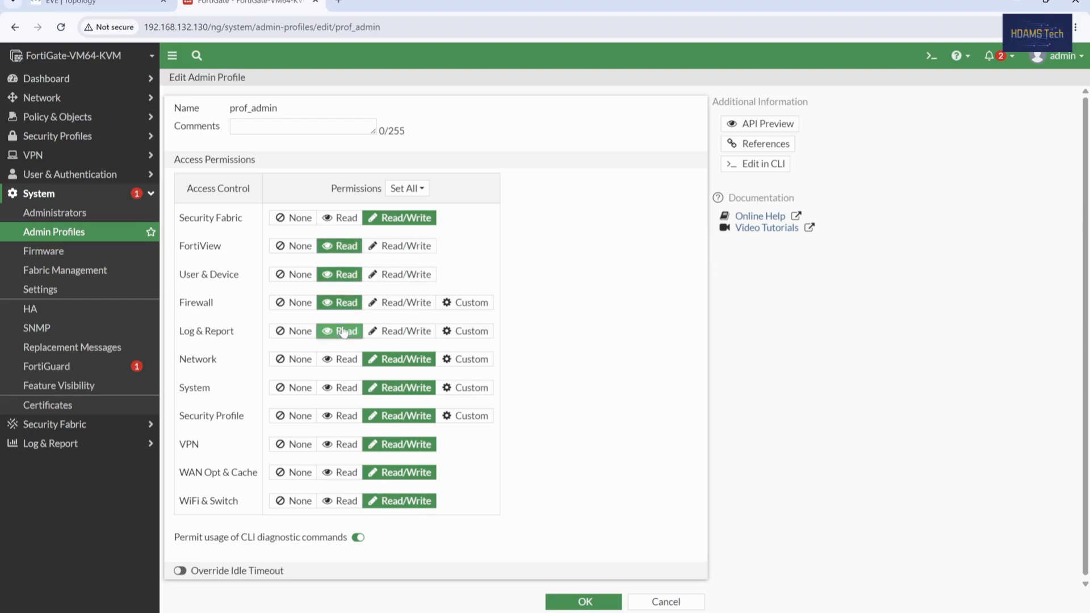
{"action": "left_click", "coordinate": [346, 361]}
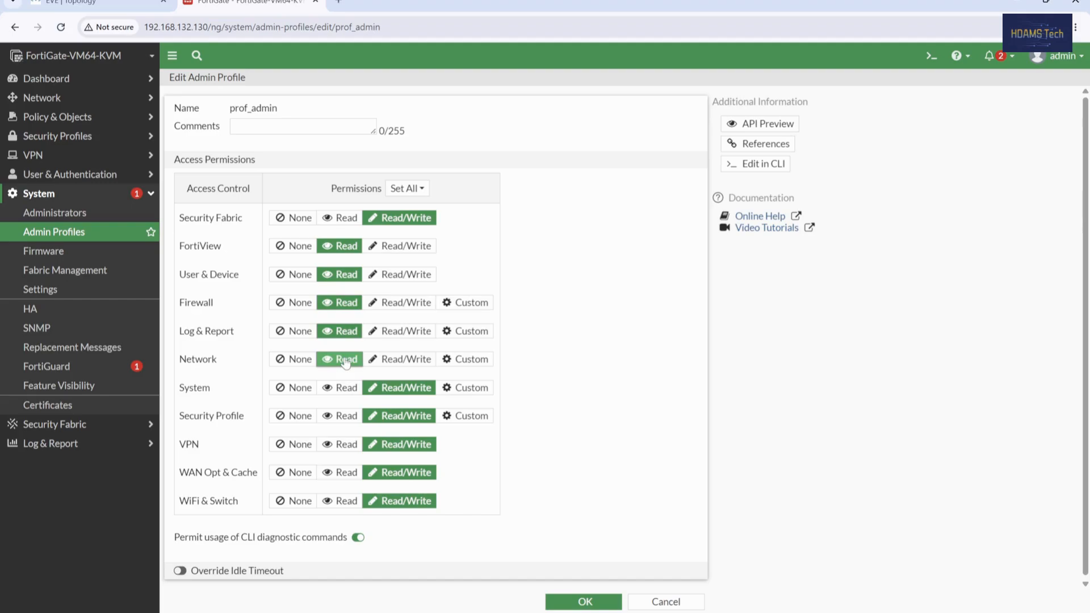
{"action": "left_click", "coordinate": [343, 222]}
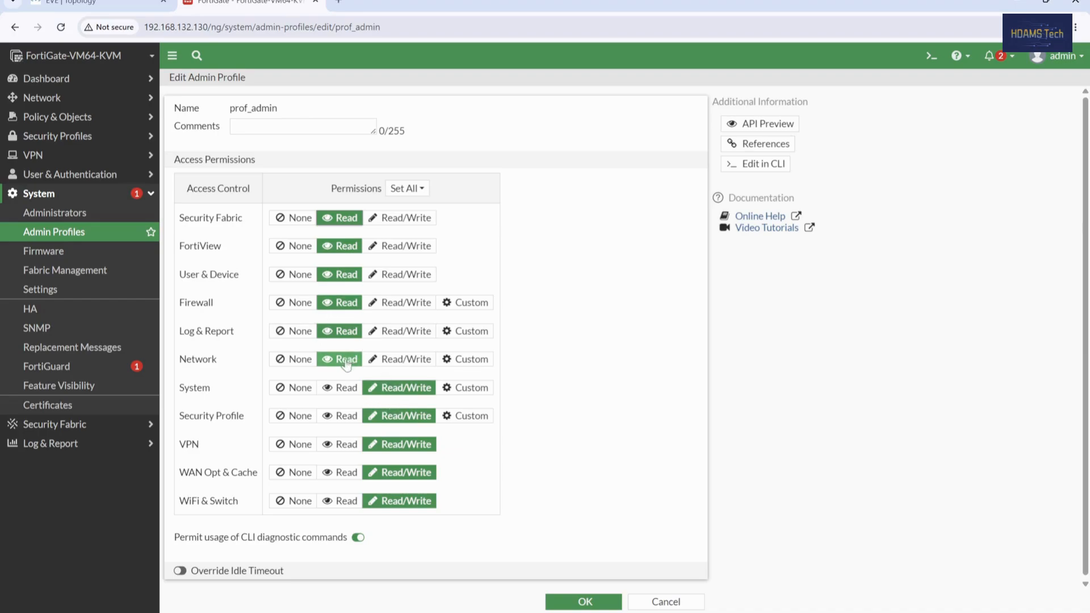
Step: Set Security Profile, VPN, WAN Opt & Cache and WiFi & Switch to Read in prof_admin
{"action": "left_click", "coordinate": [397, 359]}
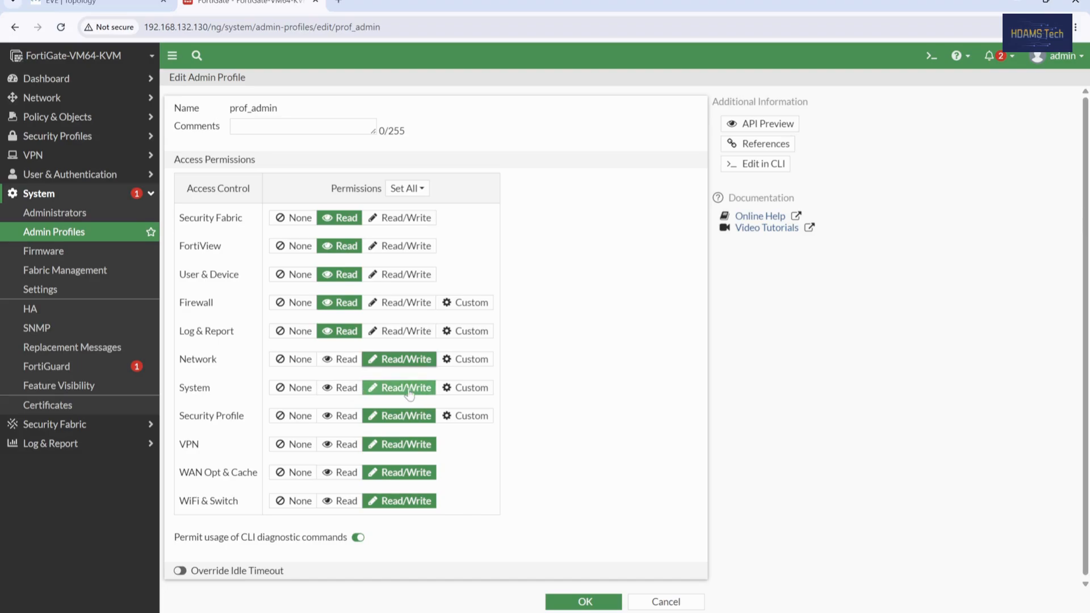
{"action": "left_click", "coordinate": [341, 416]}
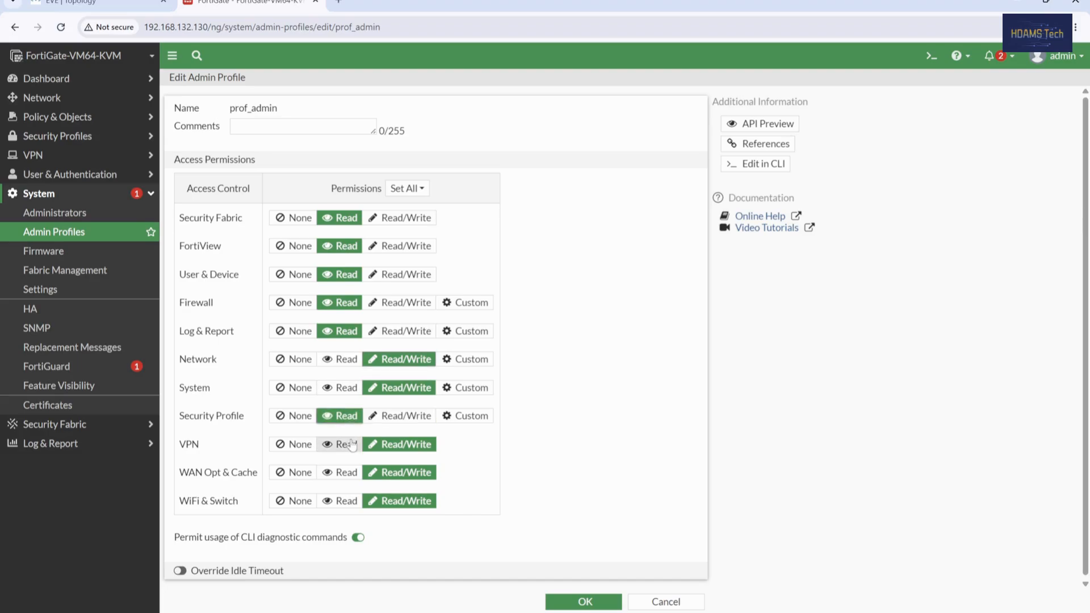
{"action": "left_click", "coordinate": [341, 444]}
{"action": "left_click", "coordinate": [341, 472]}
{"action": "left_click", "coordinate": [346, 501]}
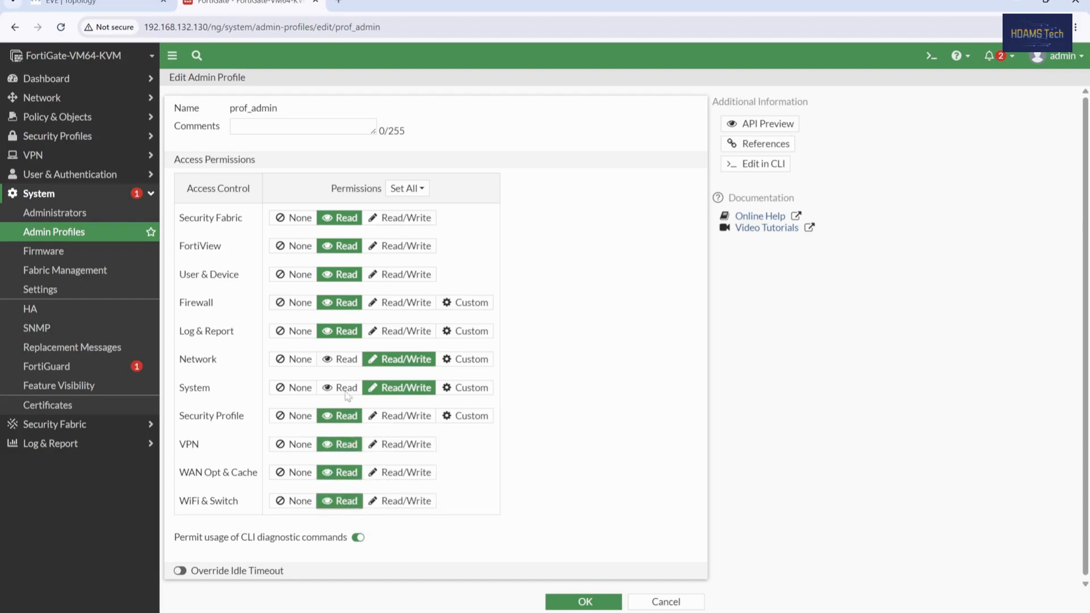
Step: Set User & Device to None and Network to Read, then save prof_admin
{"action": "left_click", "coordinate": [295, 275]}
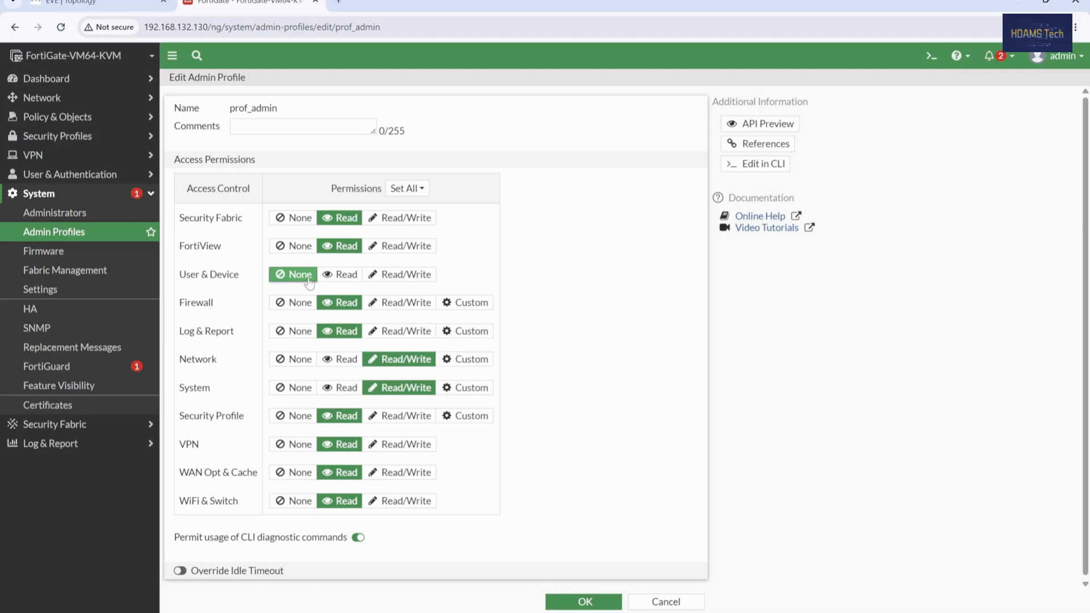
{"action": "left_click", "coordinate": [327, 279]}
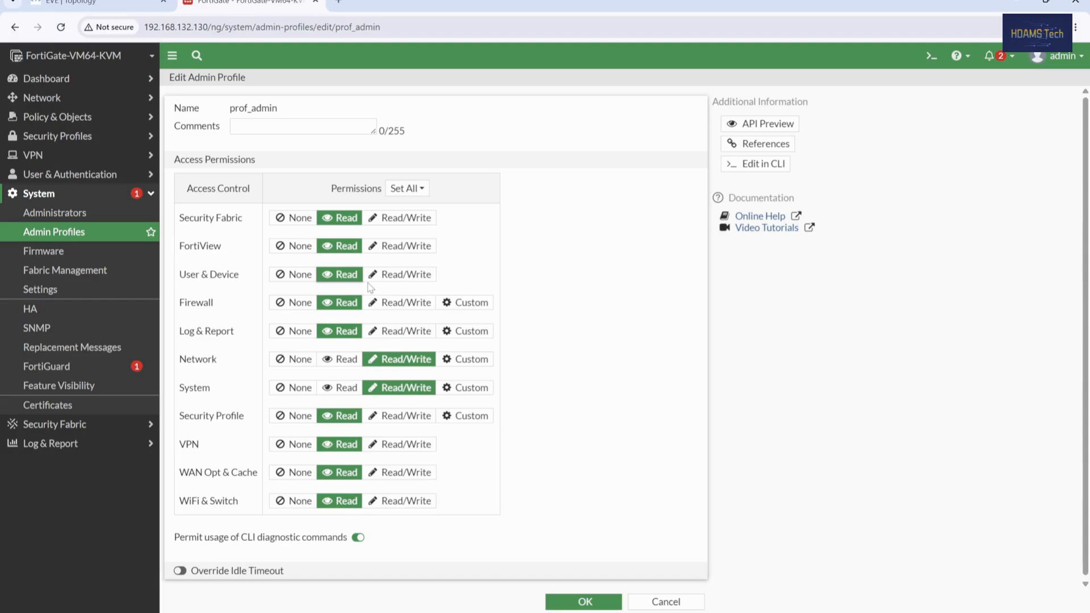
{"action": "left_click", "coordinate": [282, 281]}
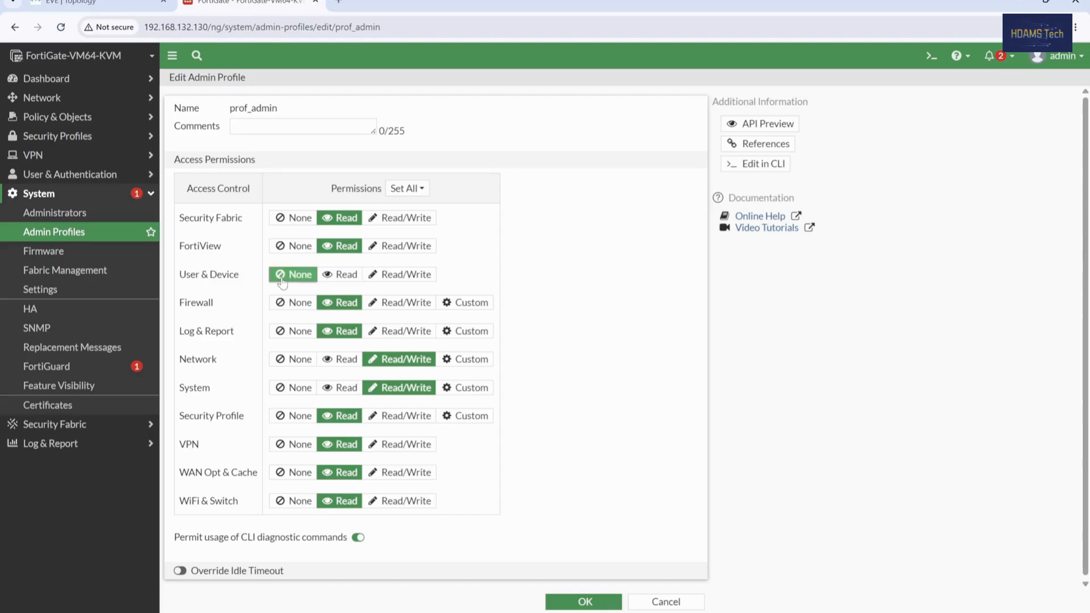
{"action": "left_click", "coordinate": [344, 278]}
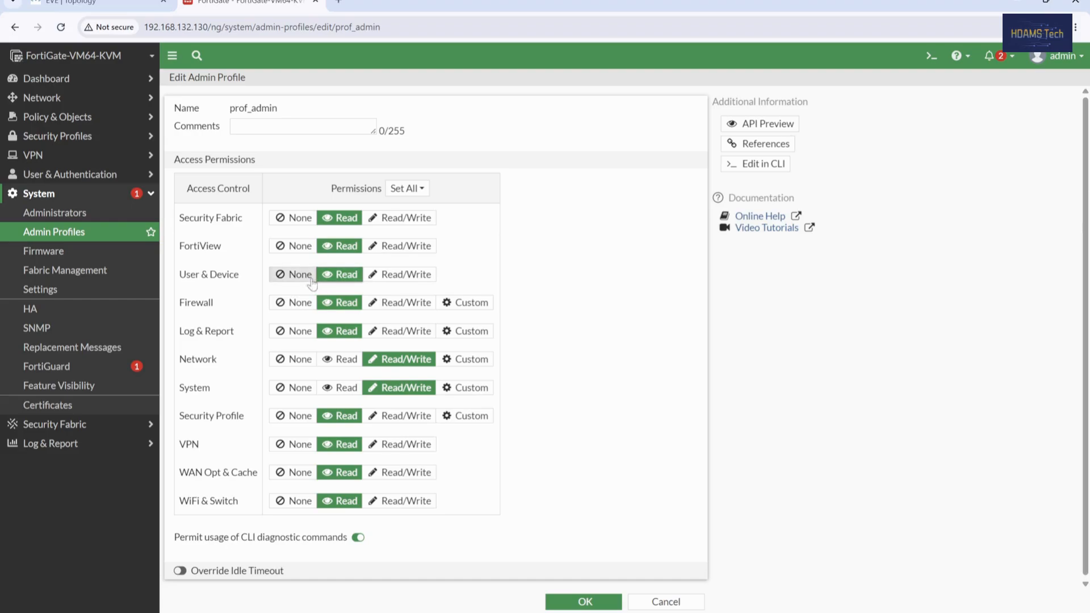
{"action": "left_click", "coordinate": [294, 277]}
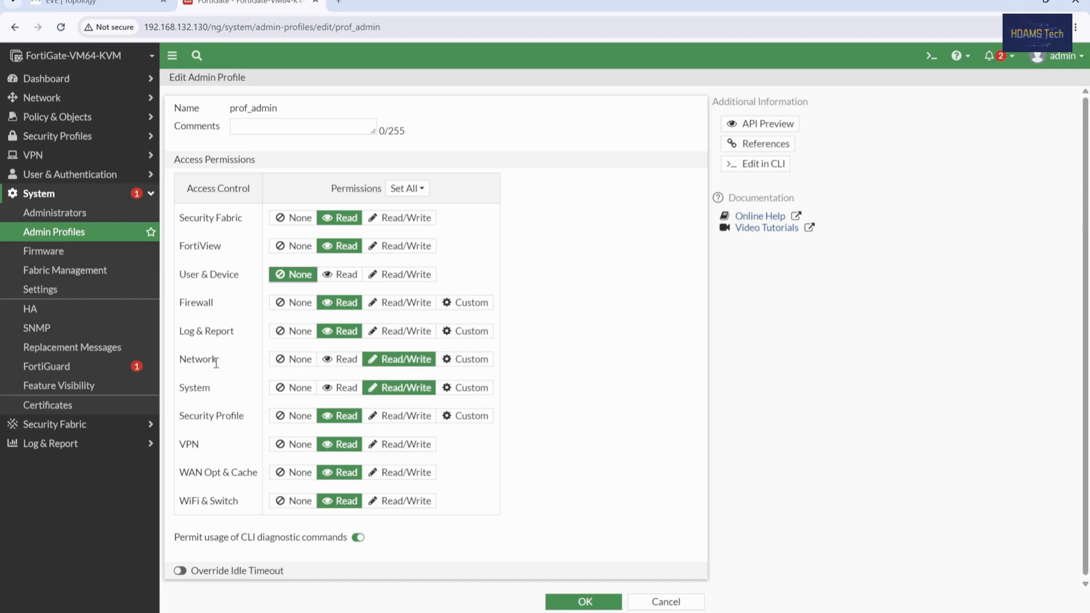
{"action": "left_click", "coordinate": [342, 364]}
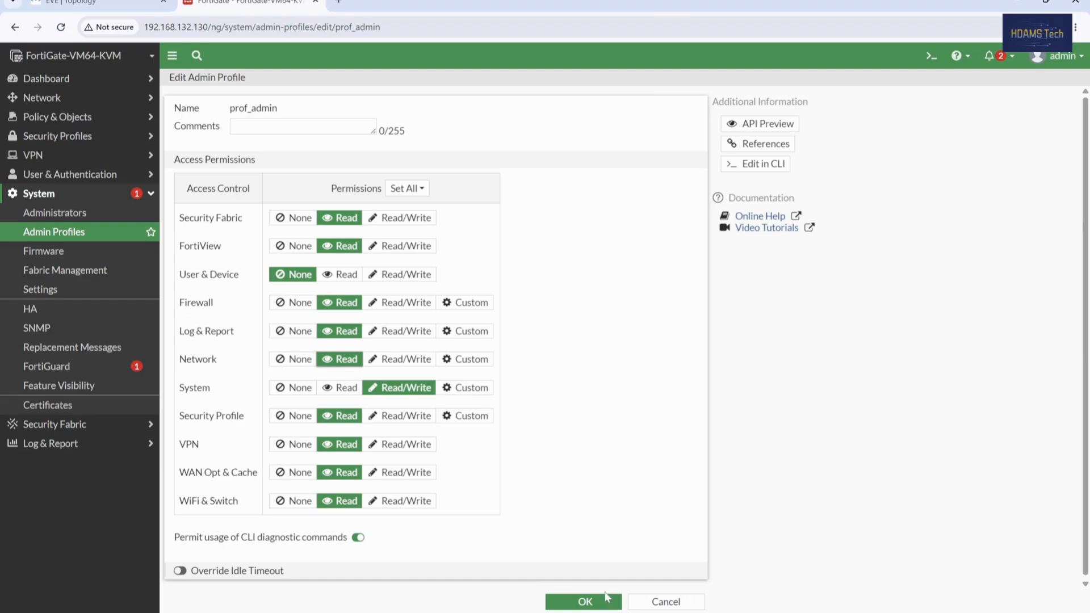
{"action": "left_click", "coordinate": [604, 602]}
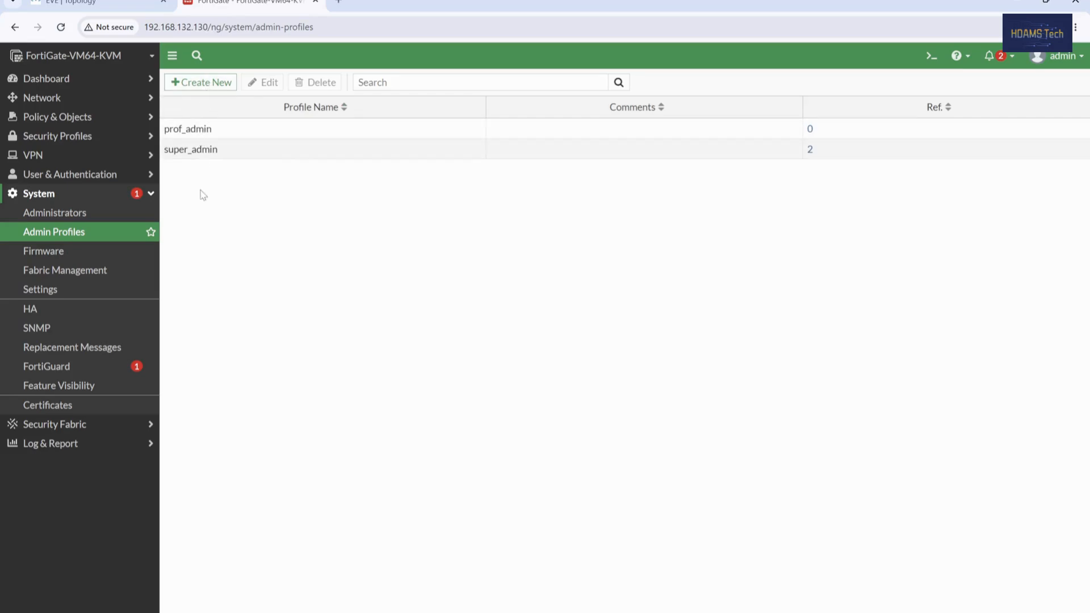
Step: Start a new regular local administrator with a username and confirmed password
{"action": "left_click", "coordinate": [89, 215]}
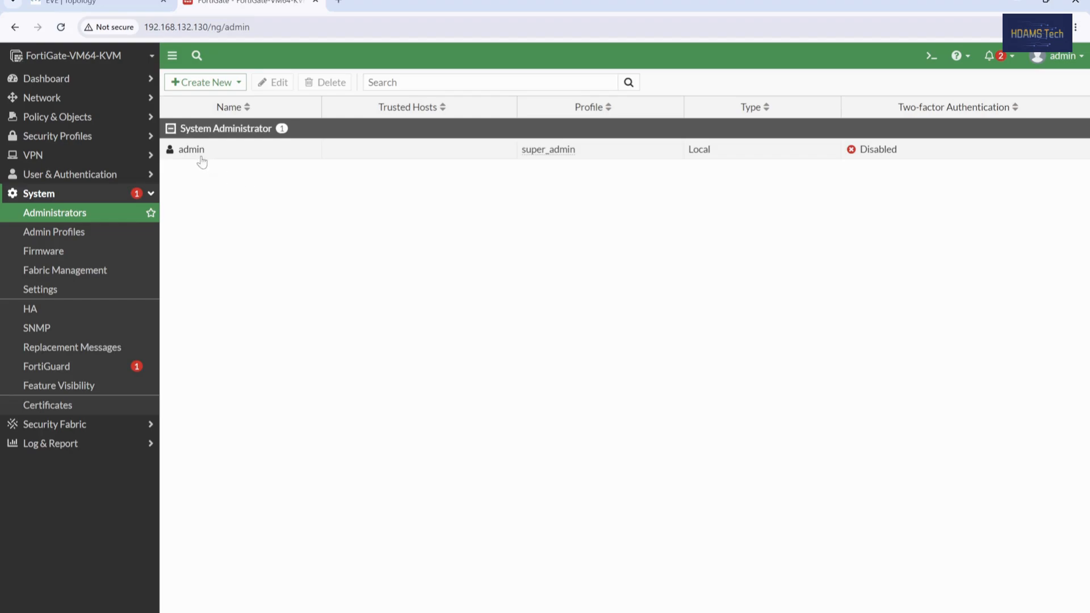
{"action": "left_click", "coordinate": [223, 84]}
{"action": "left_click", "coordinate": [215, 98]}
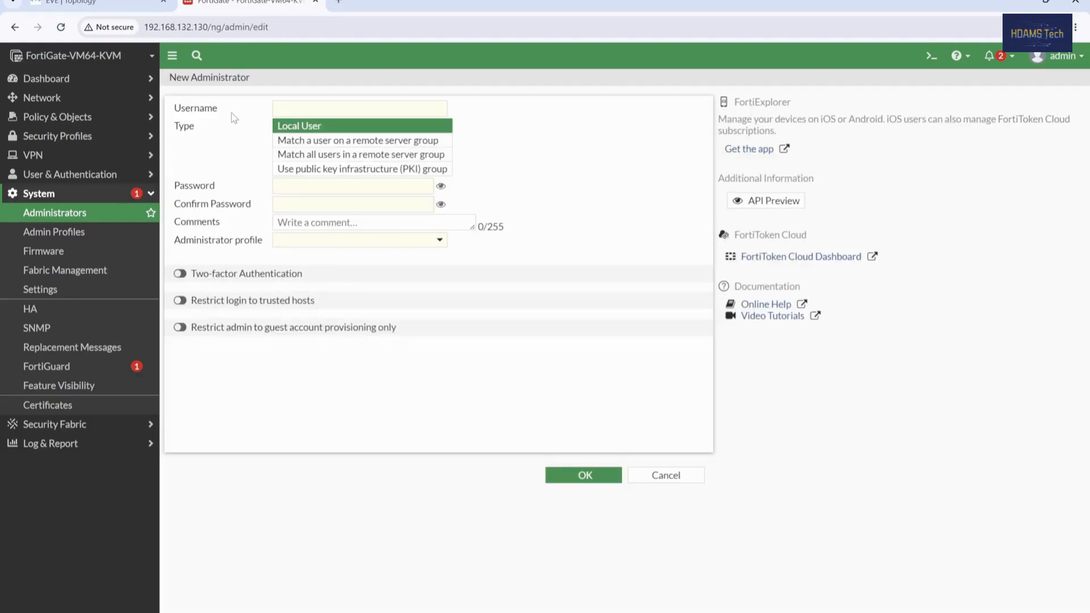
{"action": "left_click", "coordinate": [341, 109]}
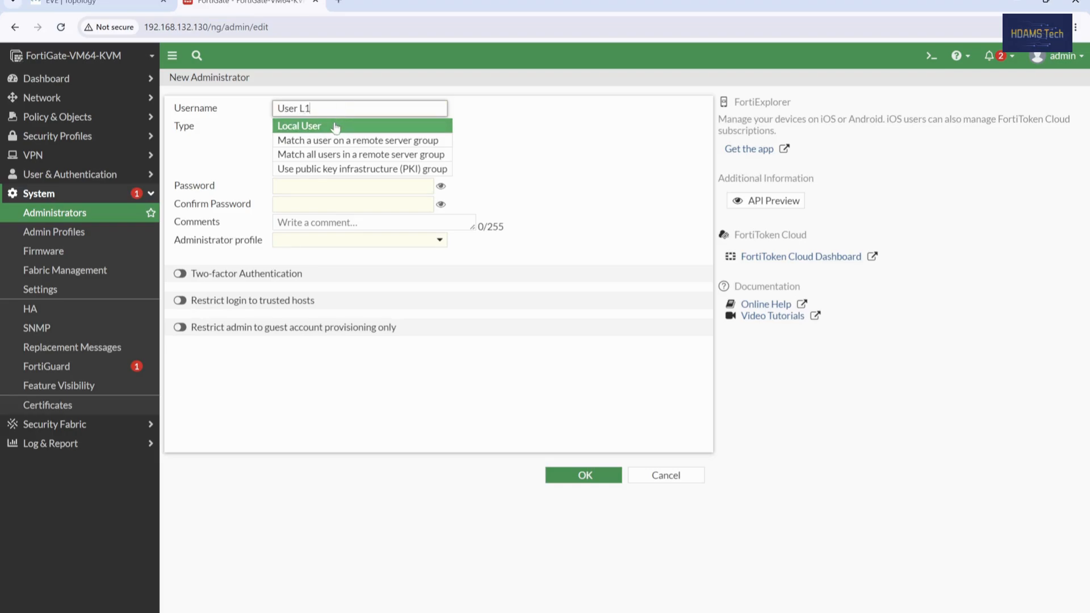
{"action": "left_click", "coordinate": [334, 184]}
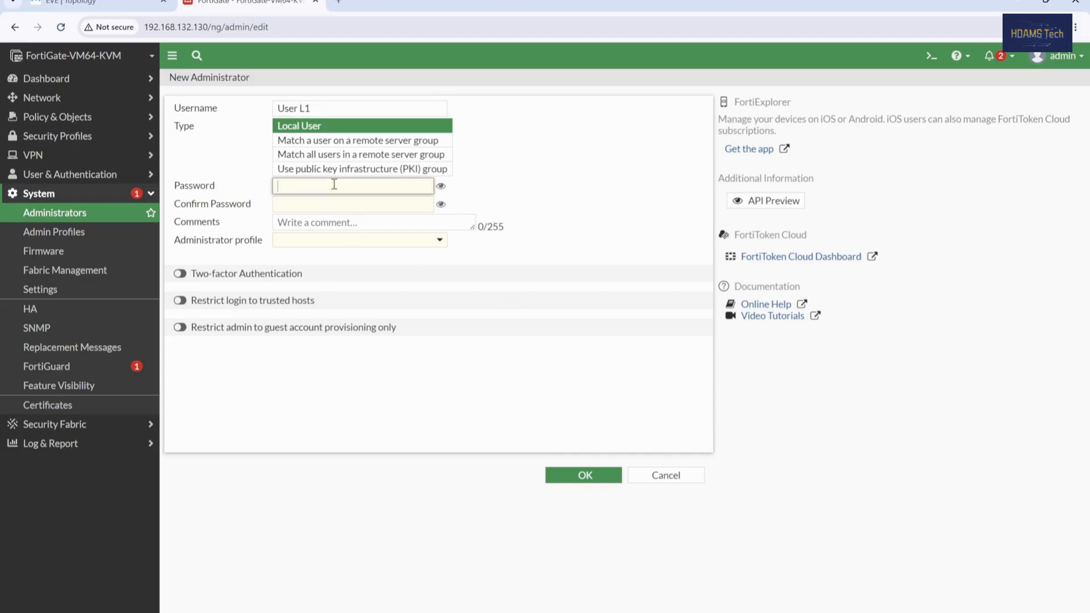
{"action": "type", "text": "•"}
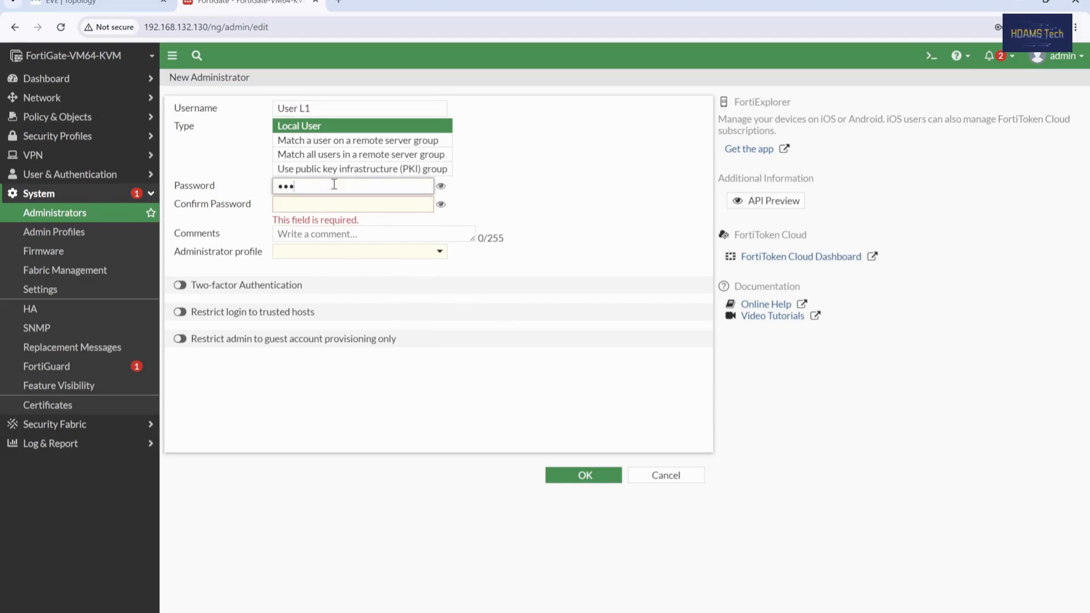
{"action": "left_click", "coordinate": [313, 206]}
{"action": "type", "text": "••"}
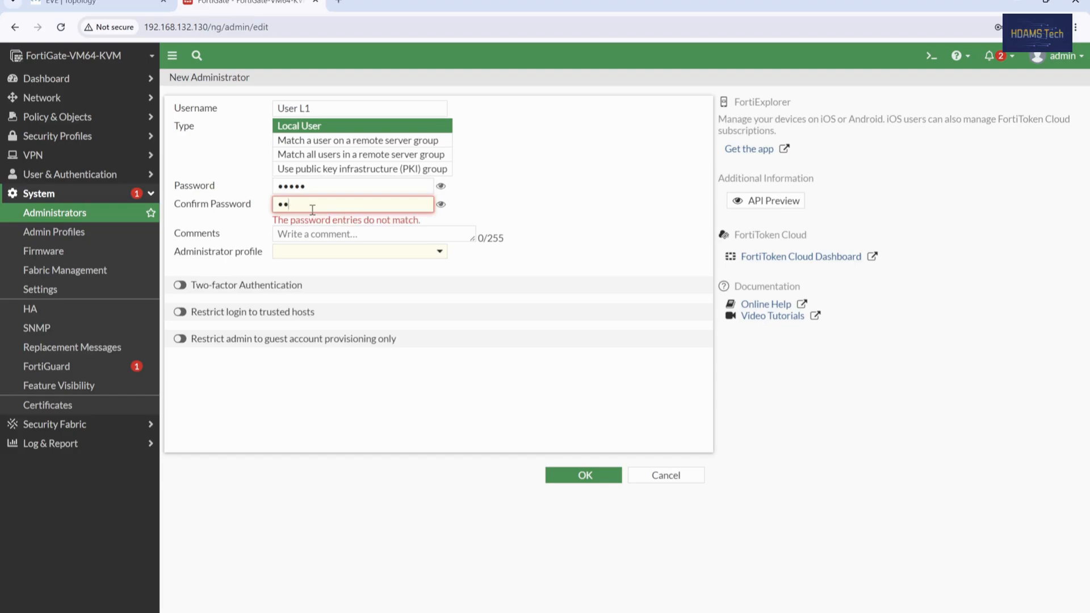
{"action": "type", "text": "•••"}
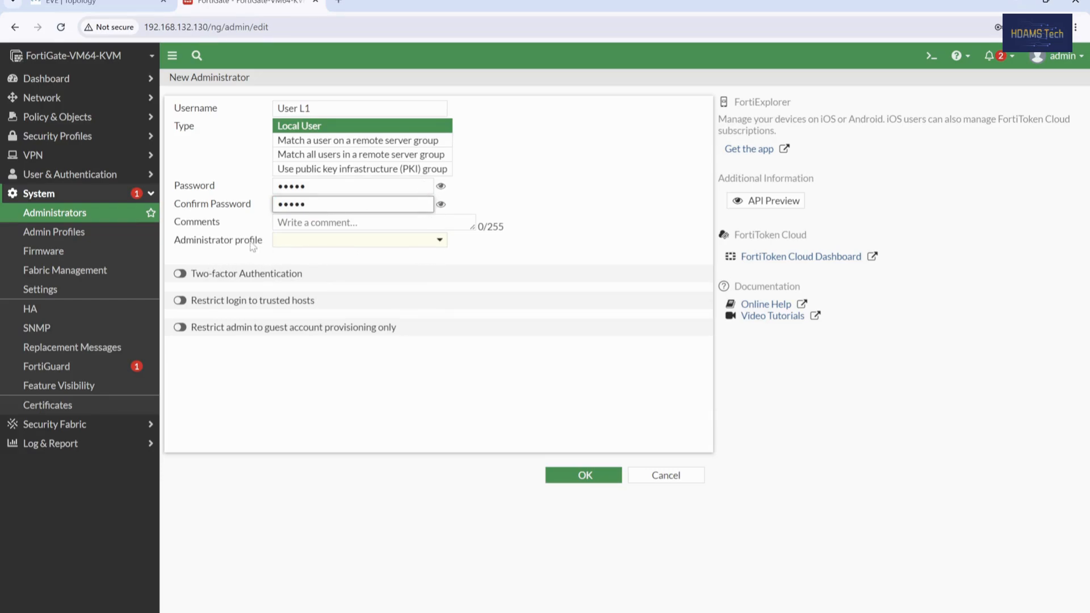
Step: Assign the prof_admin profile to the new administrator and save the account
{"action": "left_click", "coordinate": [313, 246]}
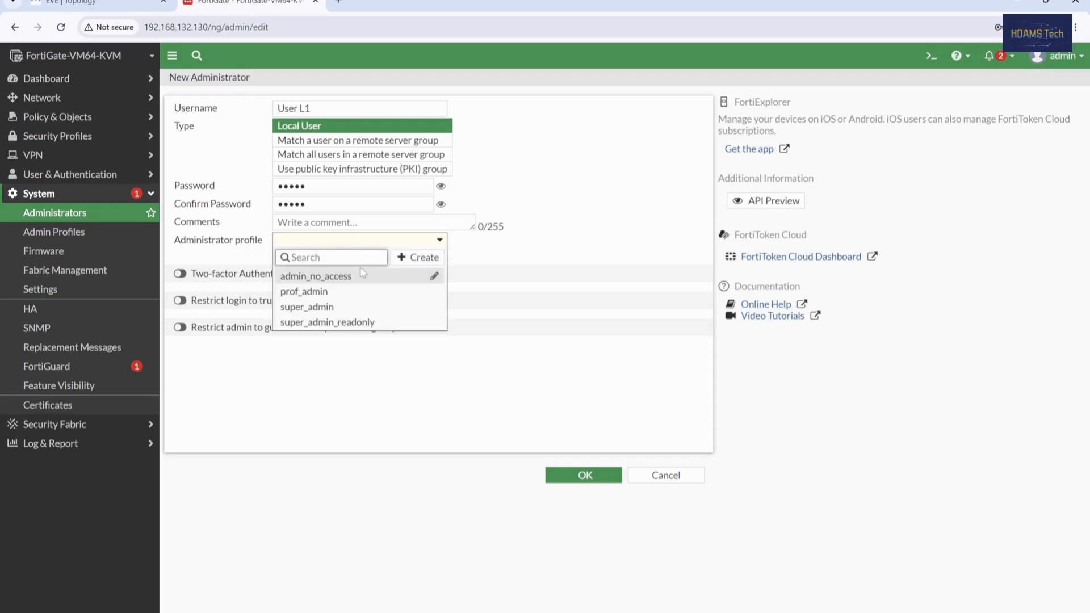
{"action": "mouse_move", "coordinate": [337, 299]}
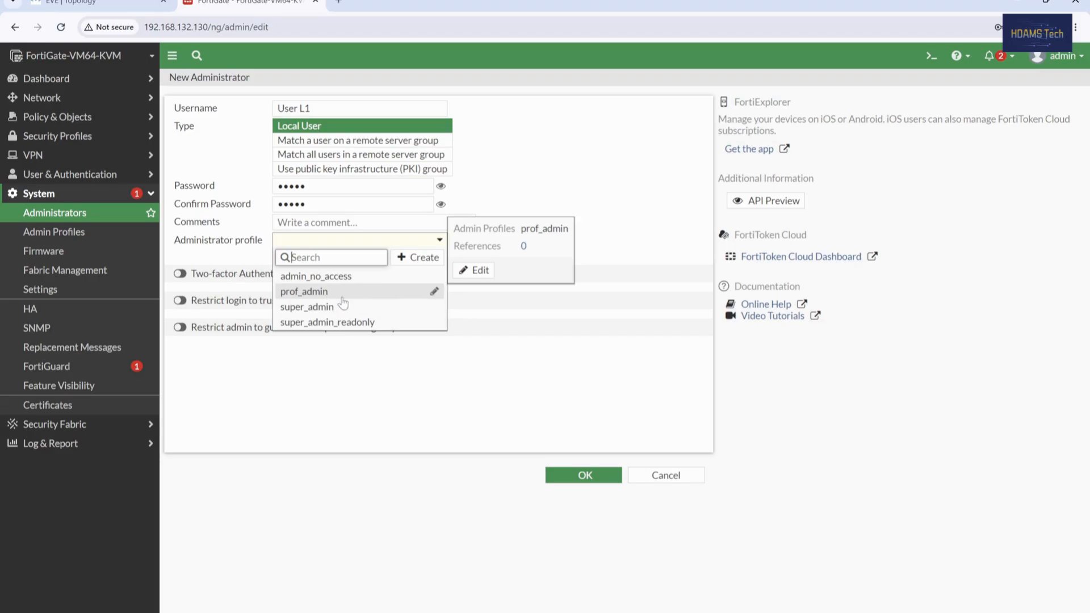
{"action": "left_click", "coordinate": [342, 297]}
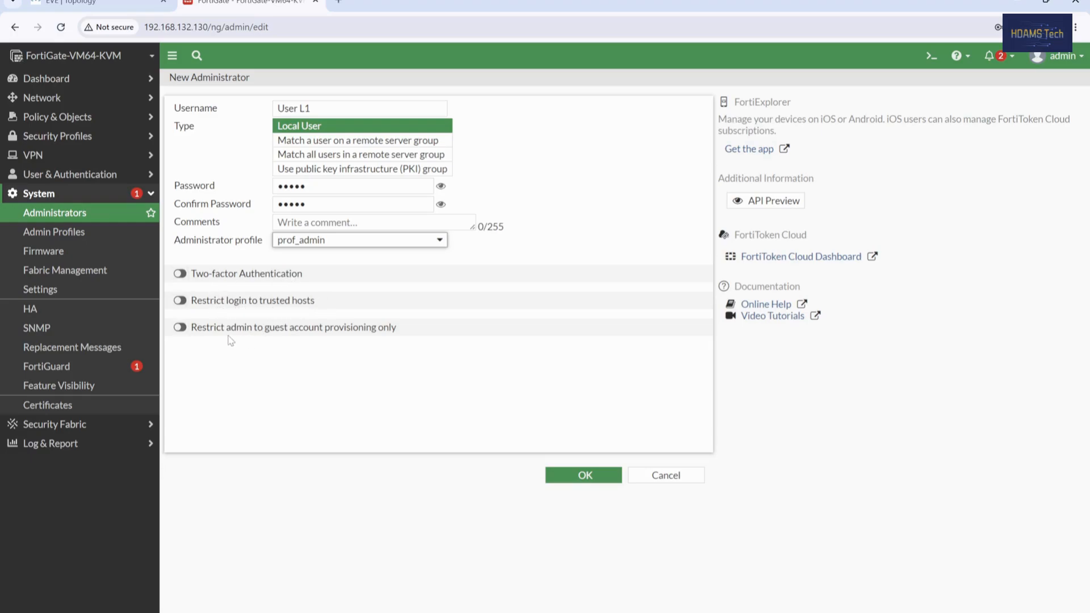
{"action": "left_click", "coordinate": [584, 475]}
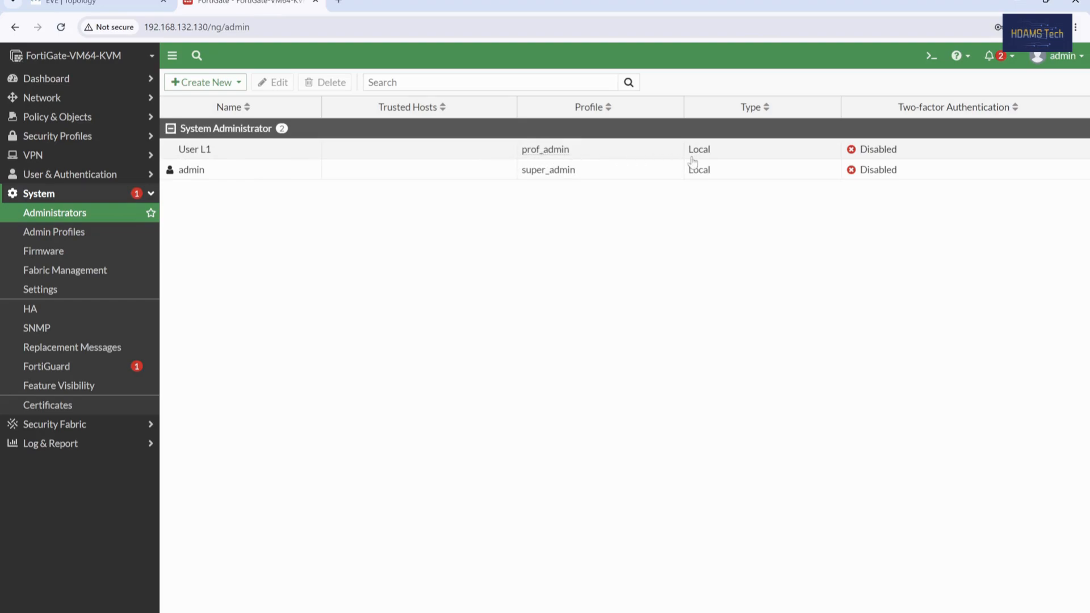
Step: Log out of admin, log in as the new administrator, and postpone the setup prompt
{"action": "left_click", "coordinate": [1067, 56]}
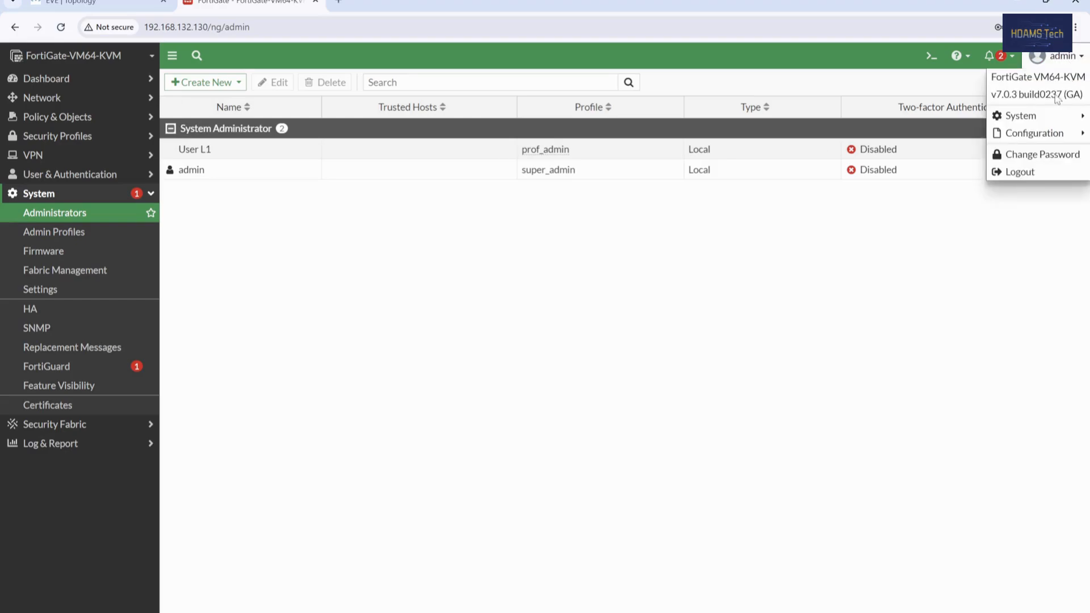
{"action": "left_click", "coordinate": [1019, 171]}
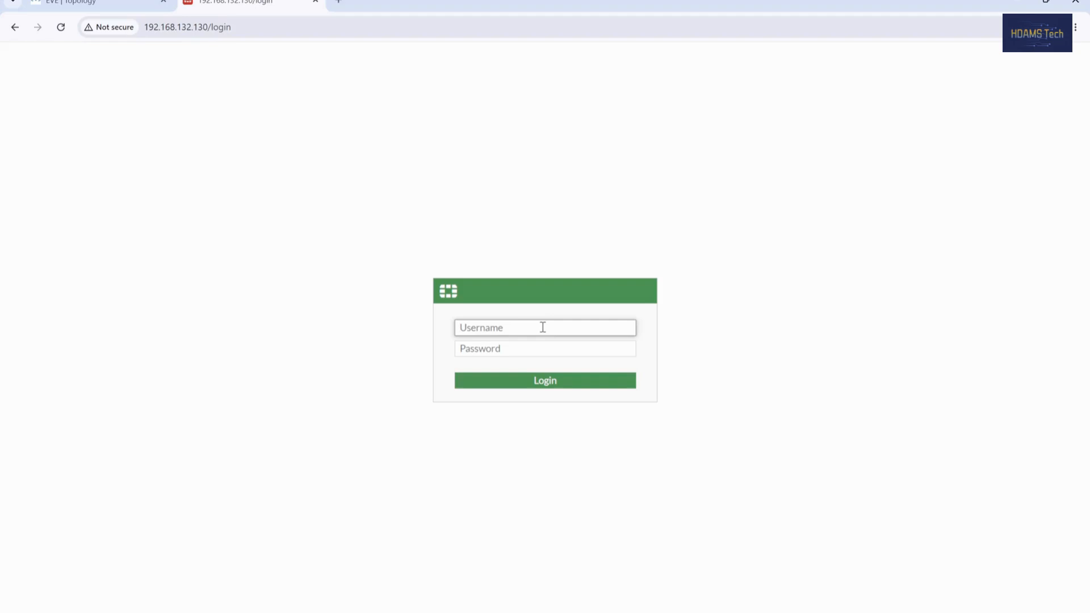
{"action": "type", "text": "a"}
{"action": "key", "text": "BackSpace"}
{"action": "key", "text": "BackSpace"}
{"action": "key", "text": "BackSpace"}
{"action": "type", "text": "U"}
{"action": "key", "text": "Tab"}
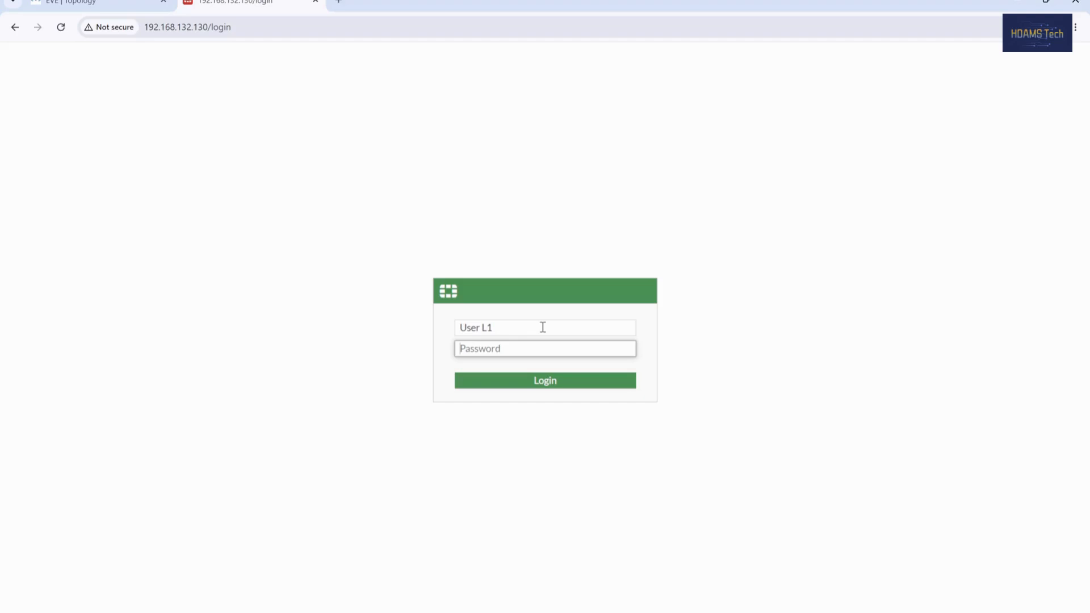
{"action": "type", "text": "•••••"}
{"action": "key", "text": "Return"}
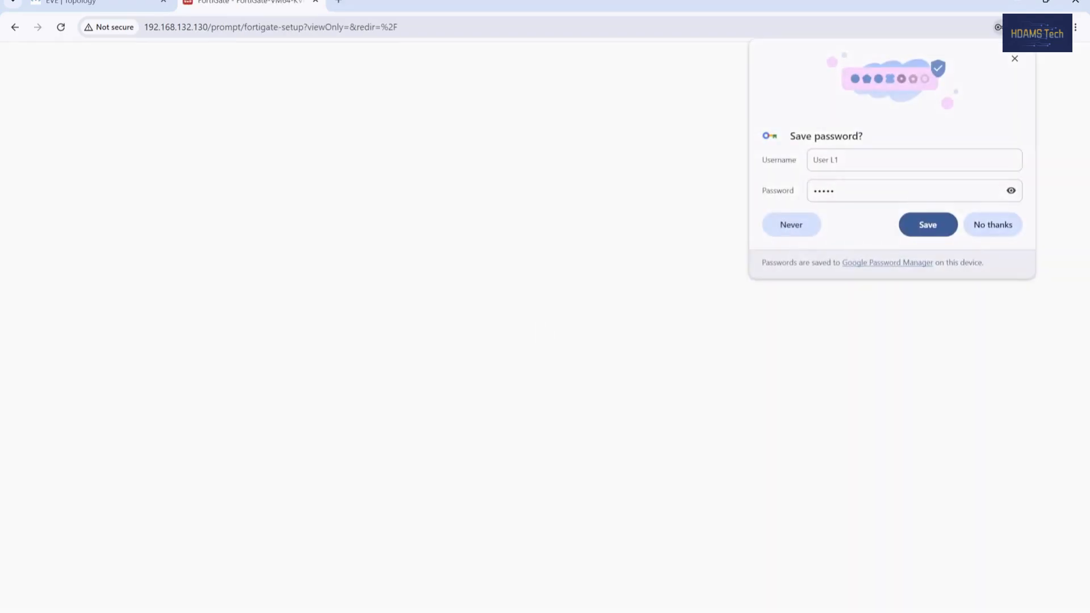
{"action": "left_click", "coordinate": [982, 234]}
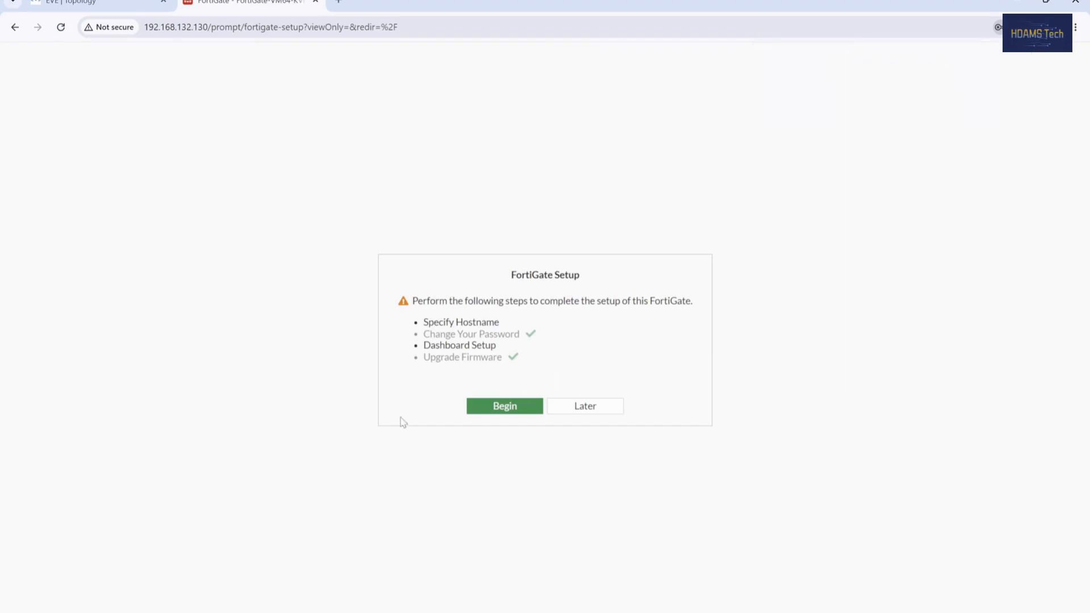
{"action": "left_click", "coordinate": [603, 410]}
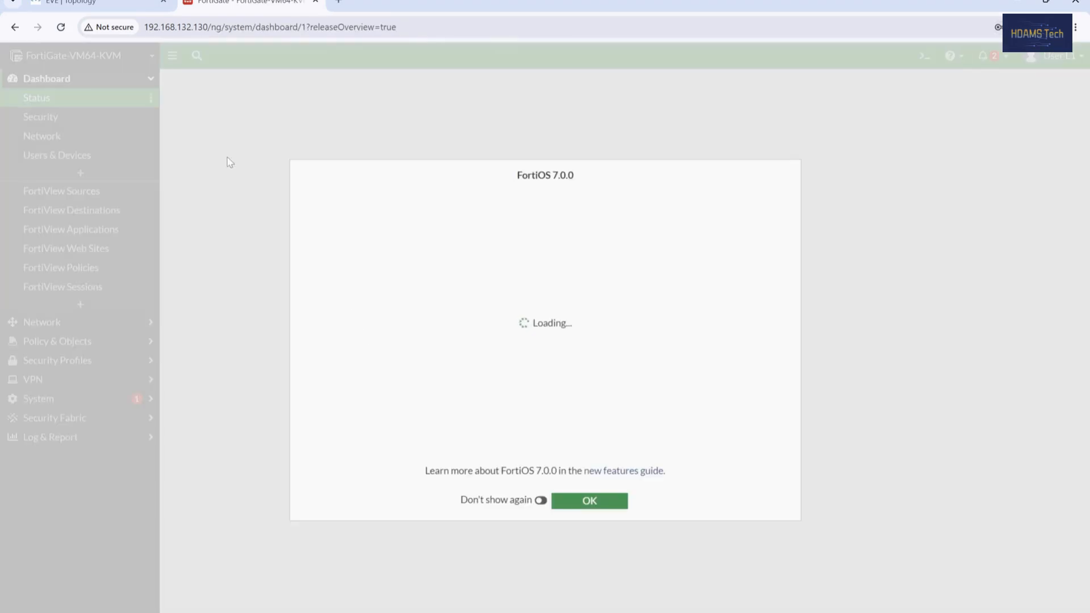
Step: Browse the Security, Network, Users & Devices and Status dashboards, then open Network > Interfaces
{"action": "left_click", "coordinate": [601, 500]}
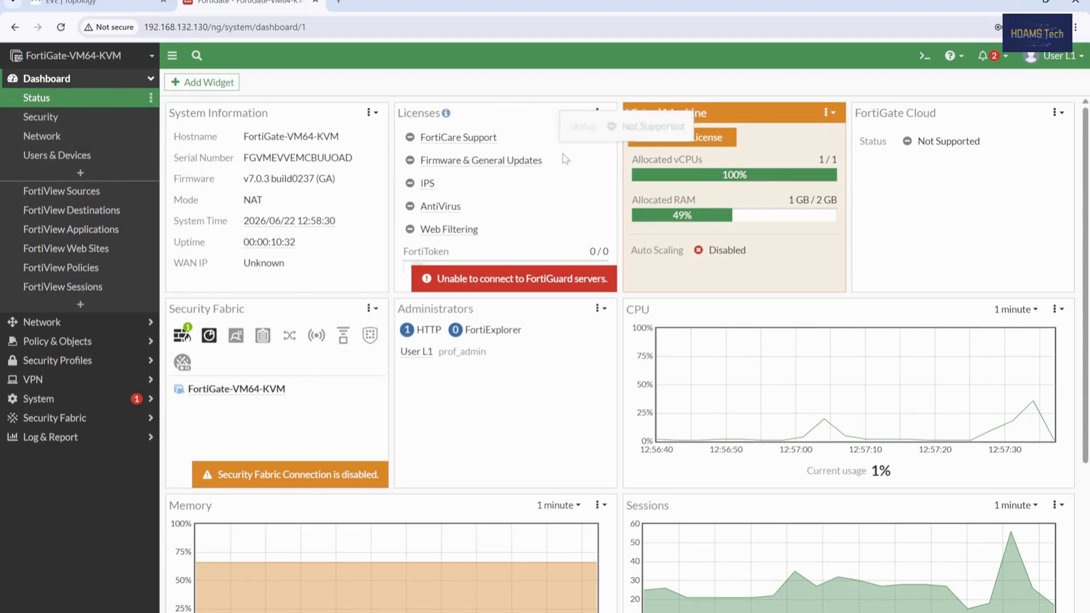
{"action": "left_click", "coordinate": [49, 118]}
{"action": "left_click", "coordinate": [50, 138]}
{"action": "left_click", "coordinate": [51, 156]}
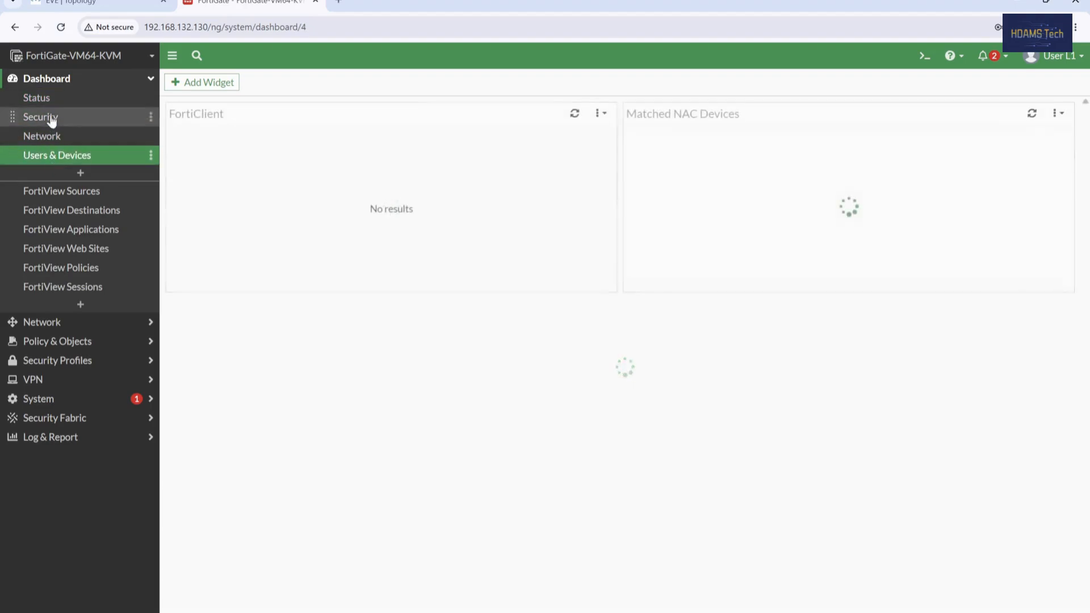
{"action": "left_click", "coordinate": [52, 102]}
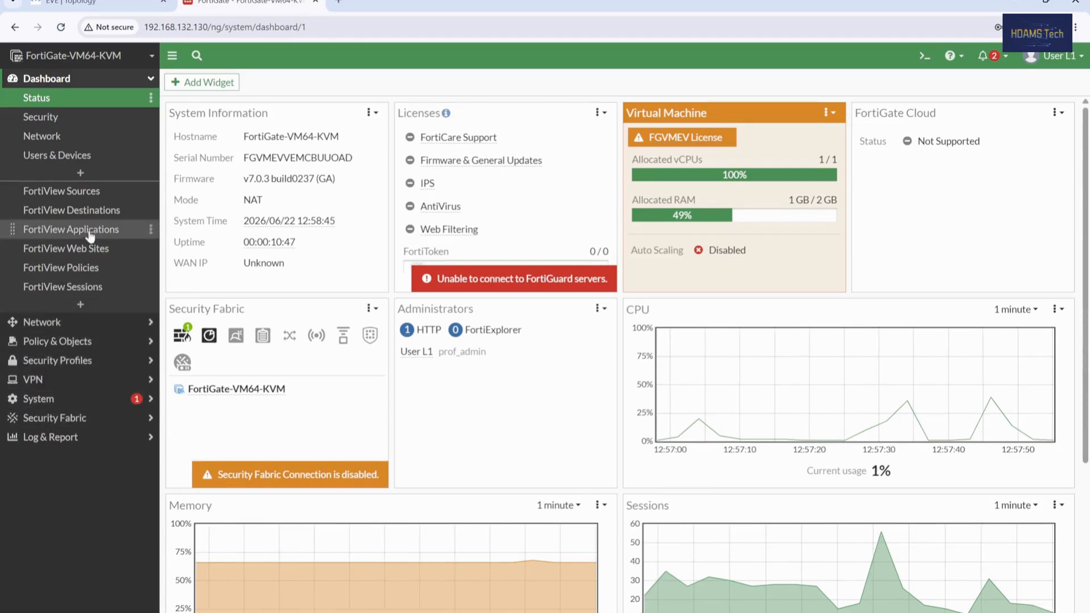
{"action": "left_click", "coordinate": [55, 322]}
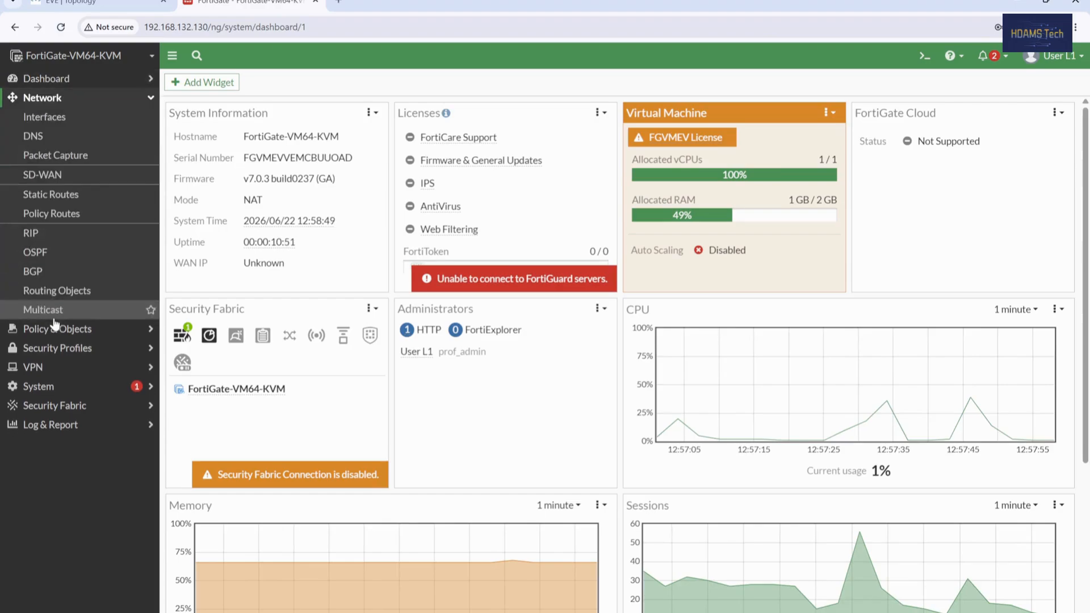
{"action": "left_click", "coordinate": [70, 120]}
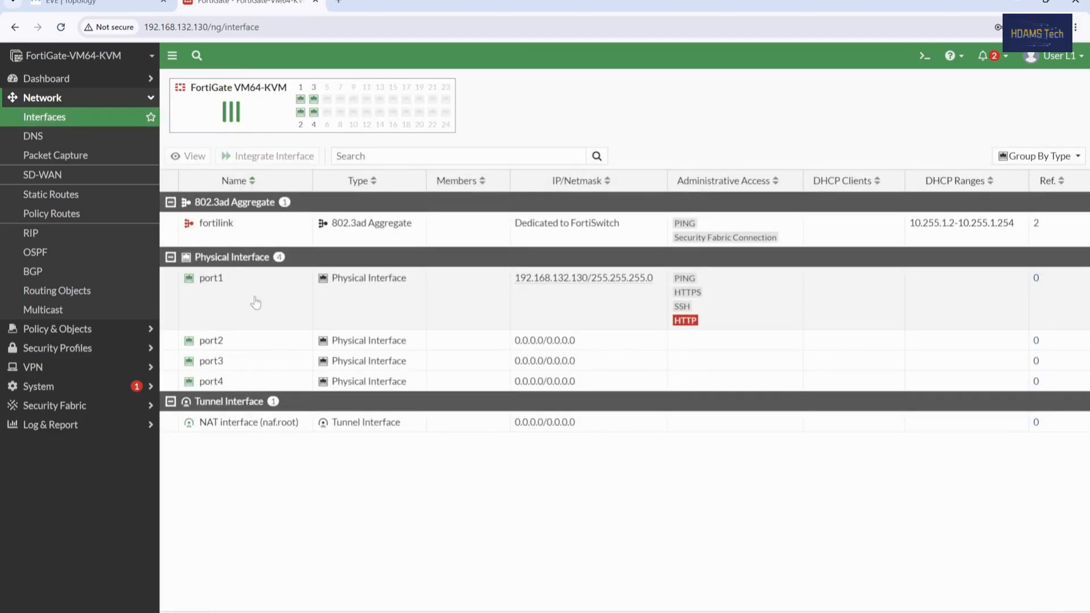
{"action": "right_click", "coordinate": [207, 296]}
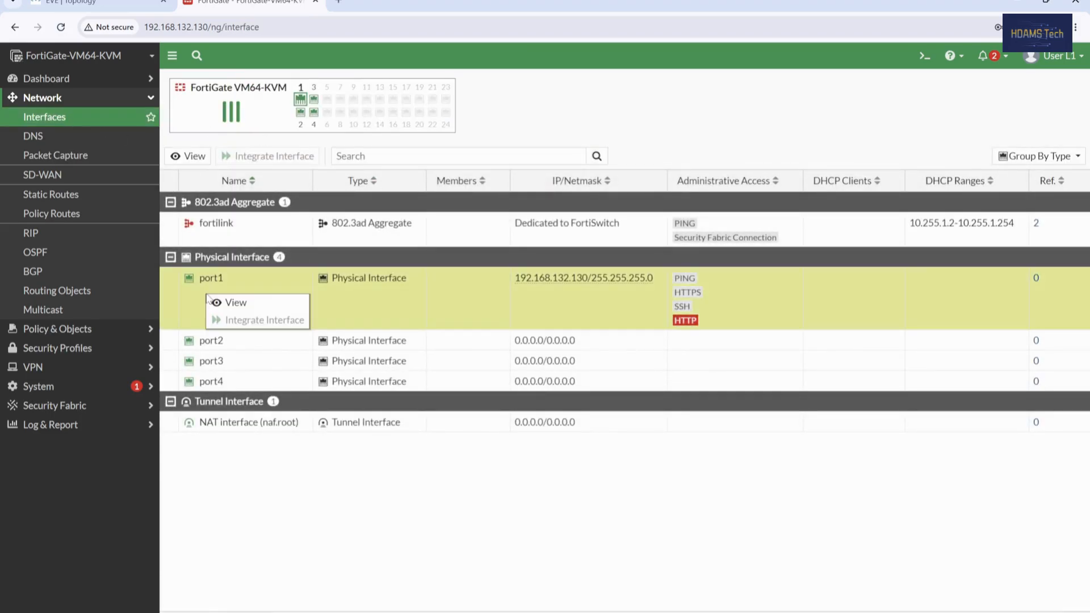
{"action": "left_click", "coordinate": [254, 305]}
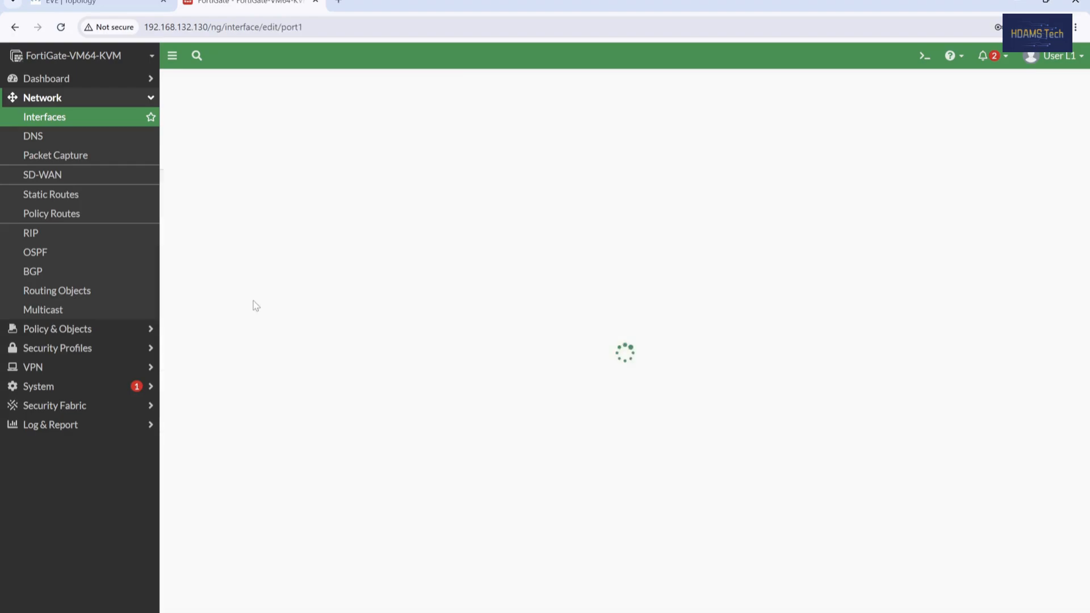
{"action": "scroll", "coordinate": [435, 390], "scroll_direction": "down", "scroll_amount": 1}
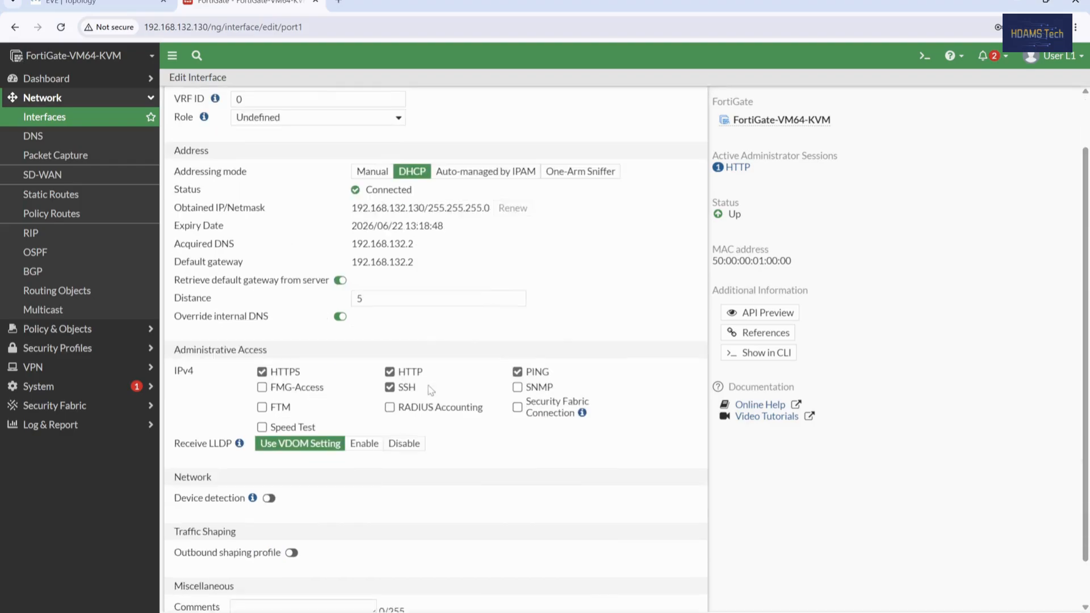
{"action": "scroll", "coordinate": [431, 391], "scroll_direction": "down", "scroll_amount": 1}
{"action": "scroll", "coordinate": [431, 391], "scroll_direction": "up", "scroll_amount": 2}
{"action": "scroll", "coordinate": [430, 391], "scroll_direction": "down", "scroll_amount": 2}
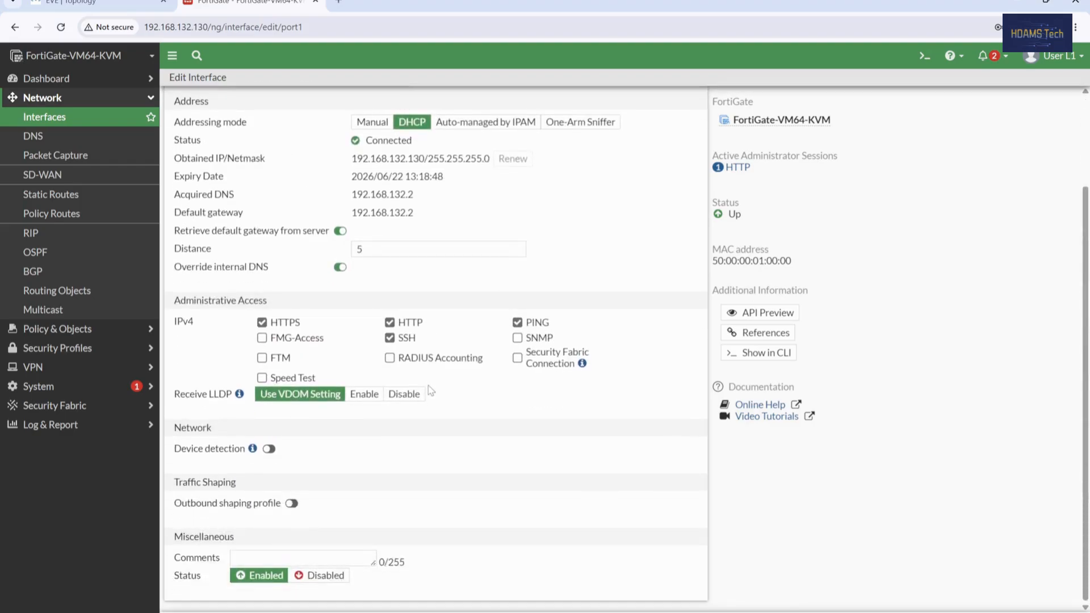
{"action": "scroll", "coordinate": [431, 391], "scroll_direction": "up", "scroll_amount": 2}
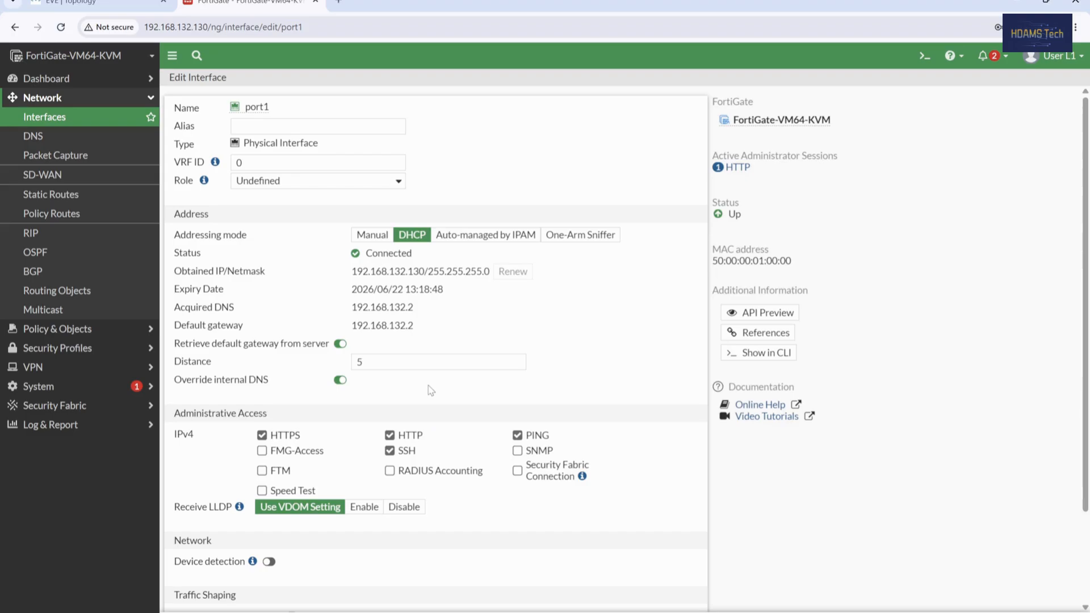
{"action": "scroll", "coordinate": [431, 391], "scroll_direction": "down", "scroll_amount": 2}
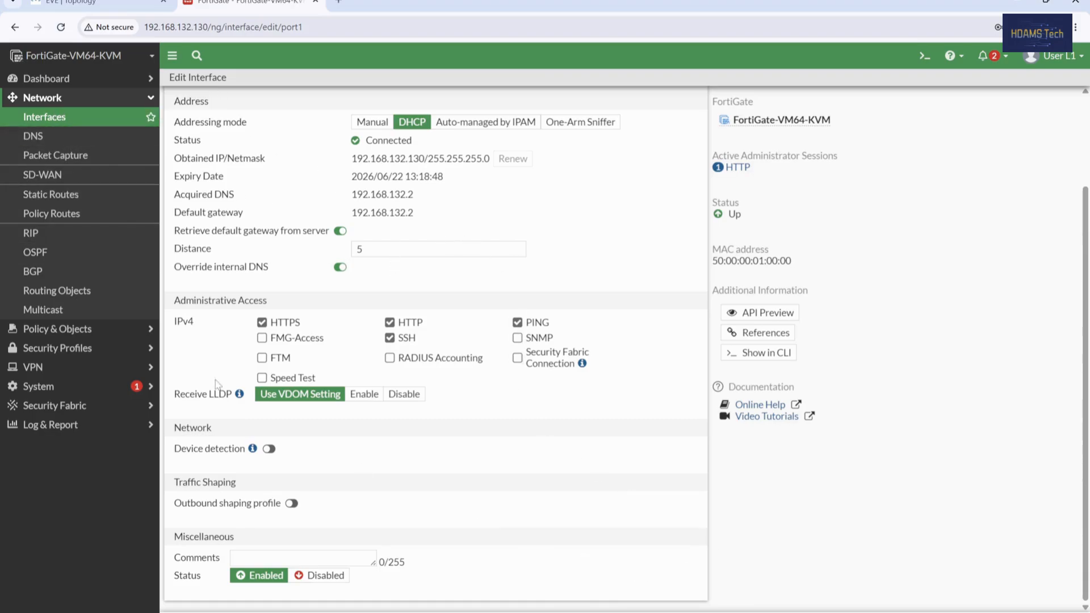
{"action": "left_click", "coordinate": [44, 137]}
{"action": "left_click", "coordinate": [57, 159]}
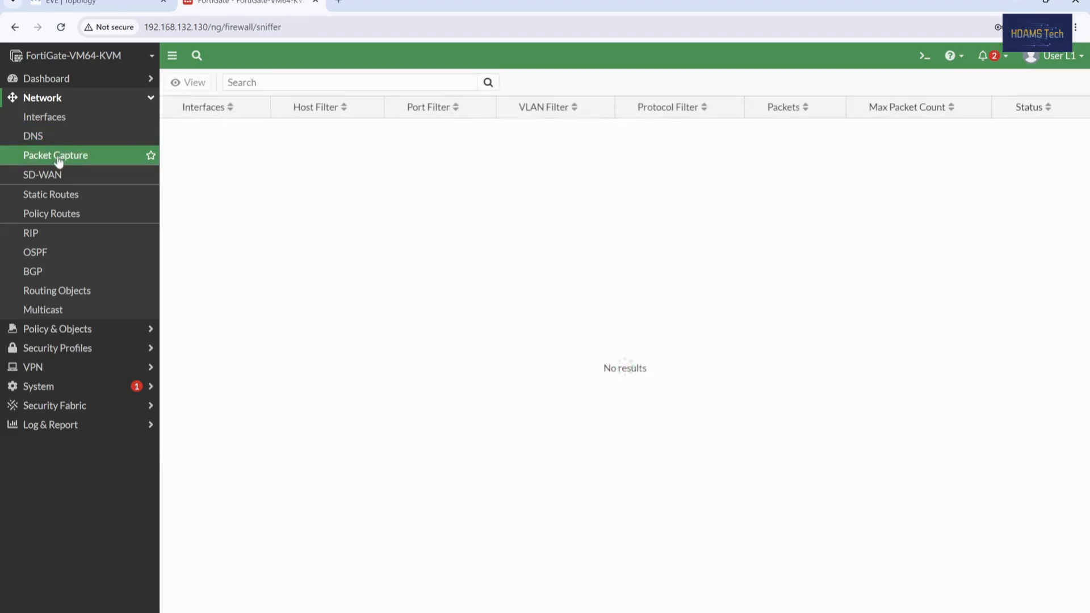
{"action": "left_click", "coordinate": [59, 175]}
{"action": "left_click", "coordinate": [65, 196]}
{"action": "left_click", "coordinate": [58, 119]}
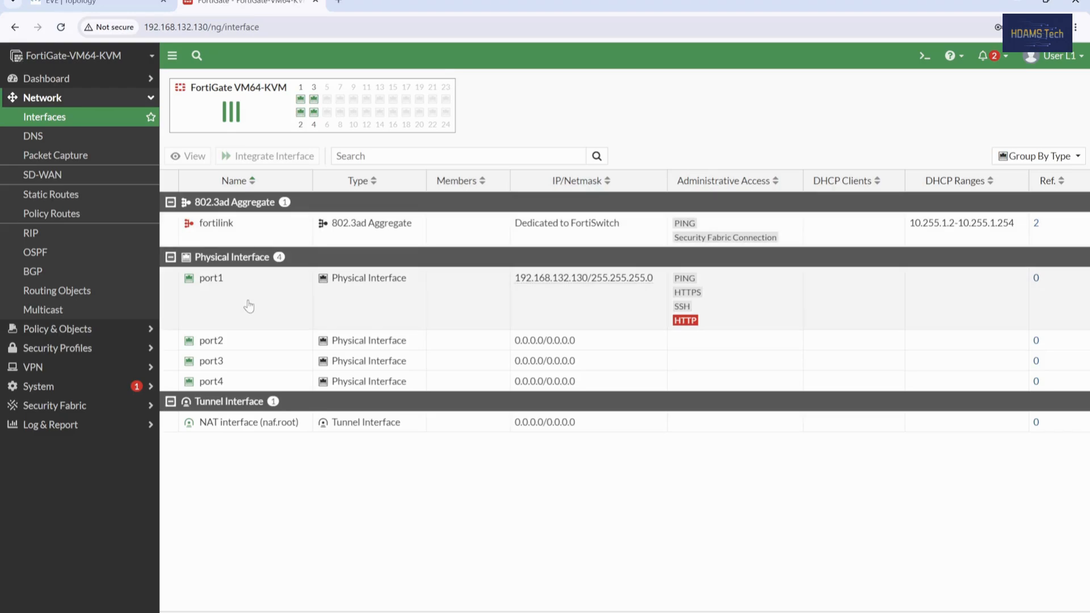
{"action": "right_click", "coordinate": [247, 301]}
{"action": "left_click", "coordinate": [196, 299]}
{"action": "right_click", "coordinate": [217, 288]}
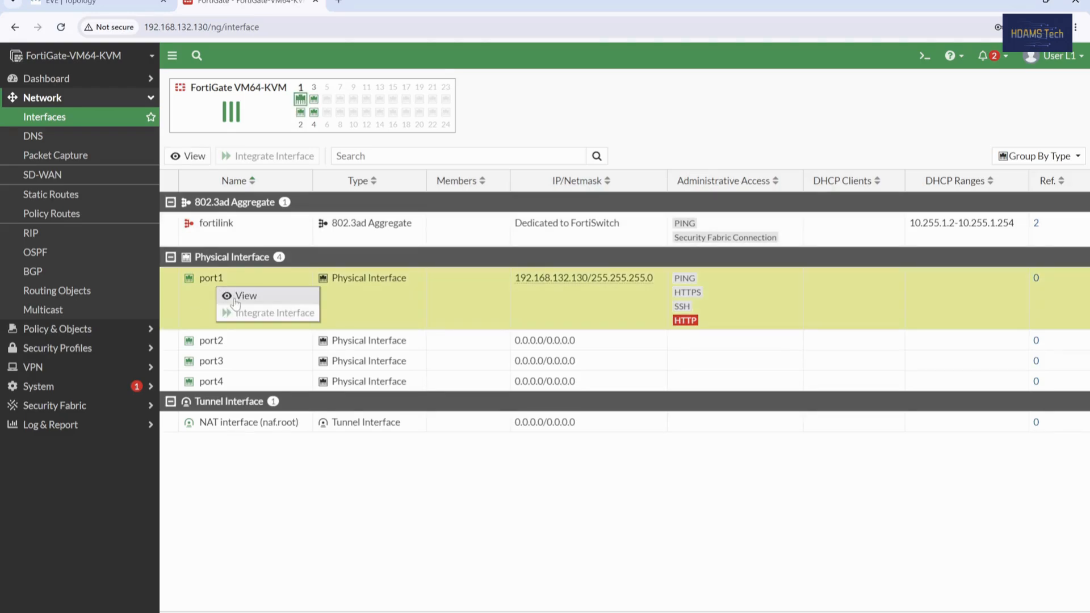
{"action": "left_click", "coordinate": [243, 296]}
{"action": "left_click", "coordinate": [262, 450]}
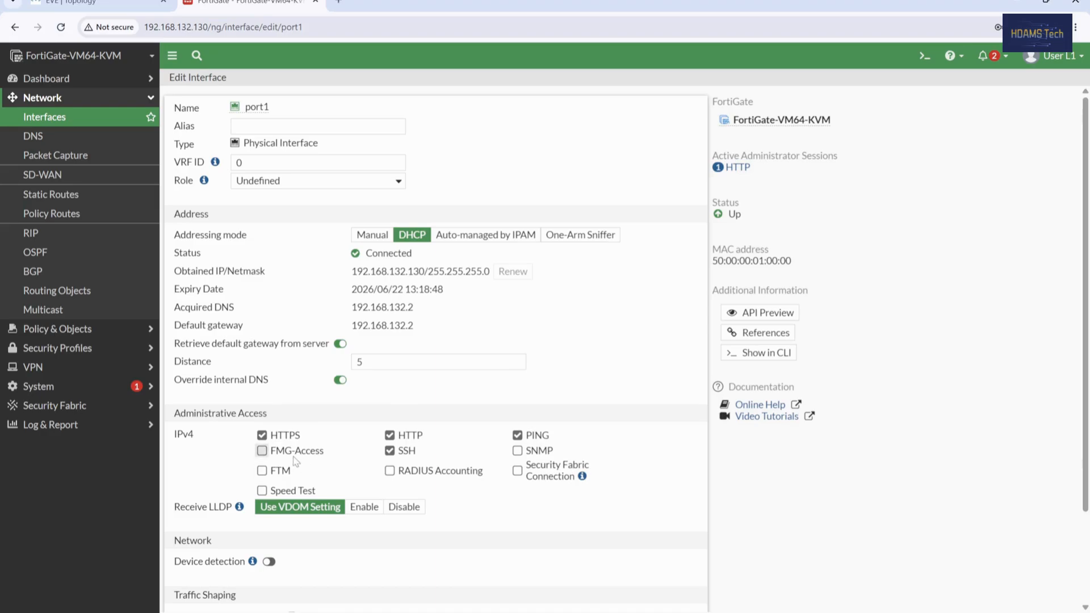
{"action": "left_click", "coordinate": [261, 470]}
{"action": "left_click", "coordinate": [371, 234]}
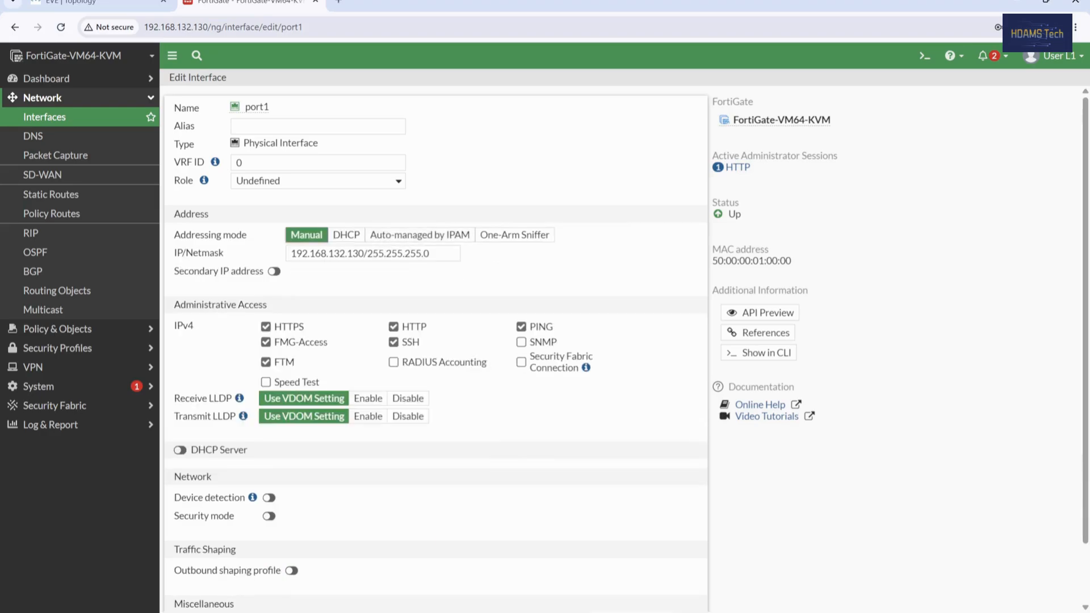
{"action": "left_click", "coordinate": [624, 612]}
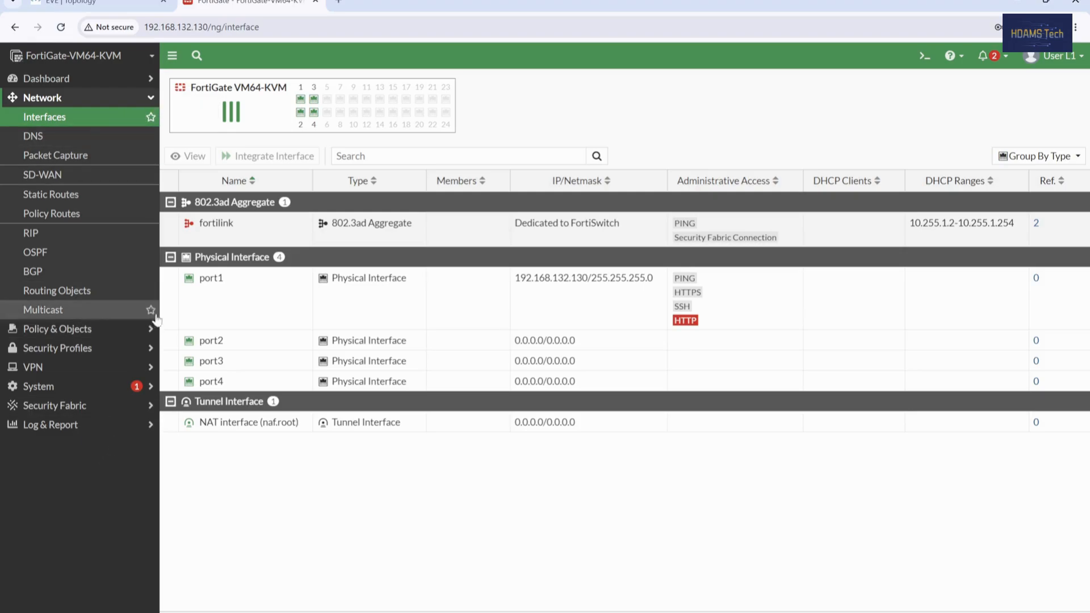
Step: Log out of the restricted administrator, log in as admin, and postpone the setup wizard
{"action": "left_click", "coordinate": [1056, 56]}
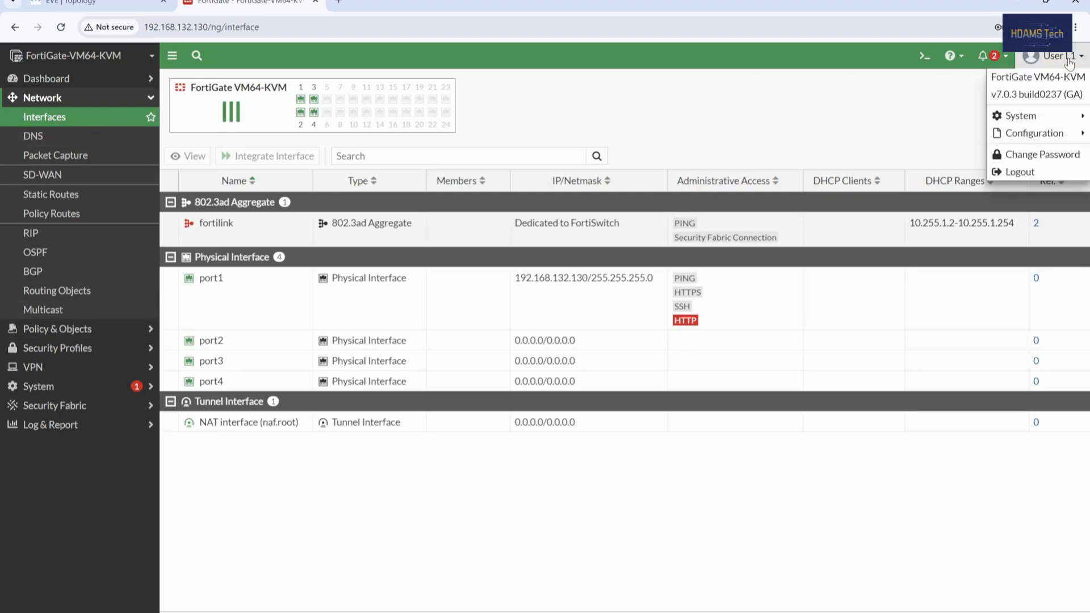
{"action": "left_click", "coordinate": [1022, 172]}
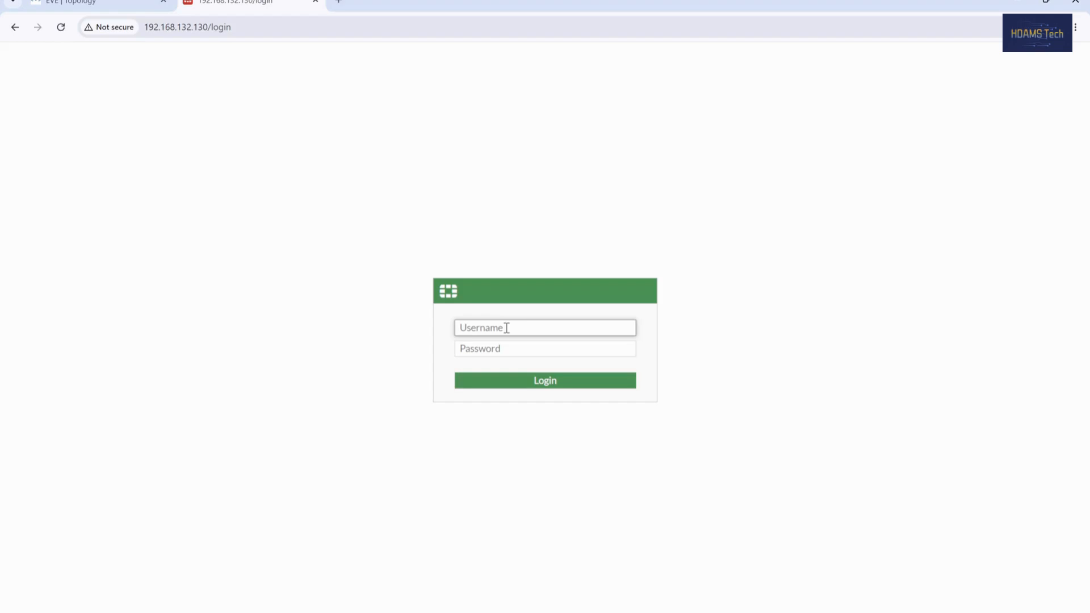
{"action": "type", "text": "admin"}
{"action": "key", "text": "Tab"}
{"action": "type", "text": "a"}
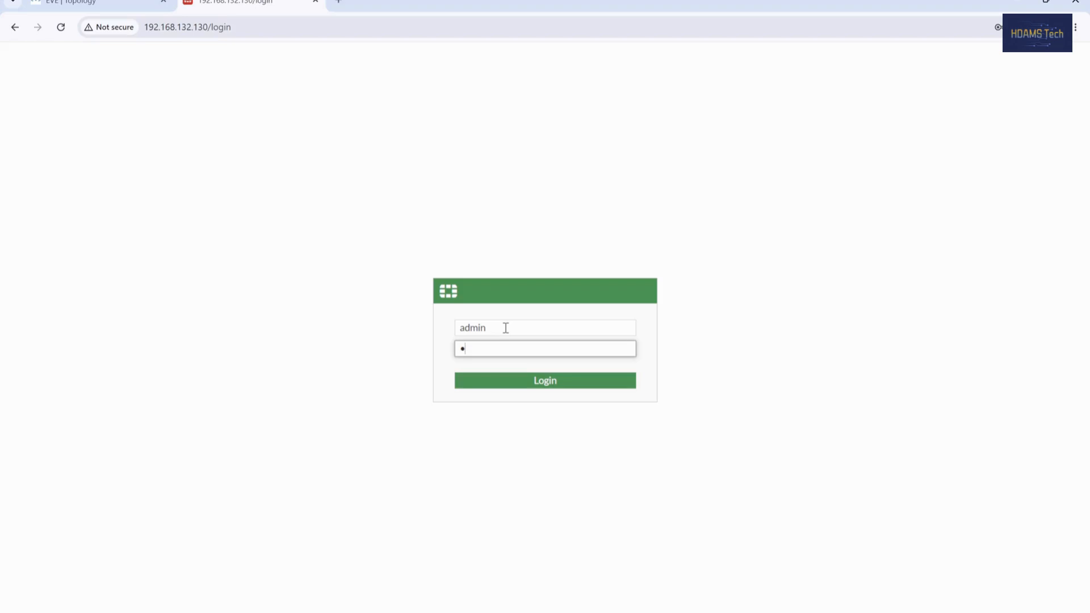
{"action": "key", "text": "Return"}
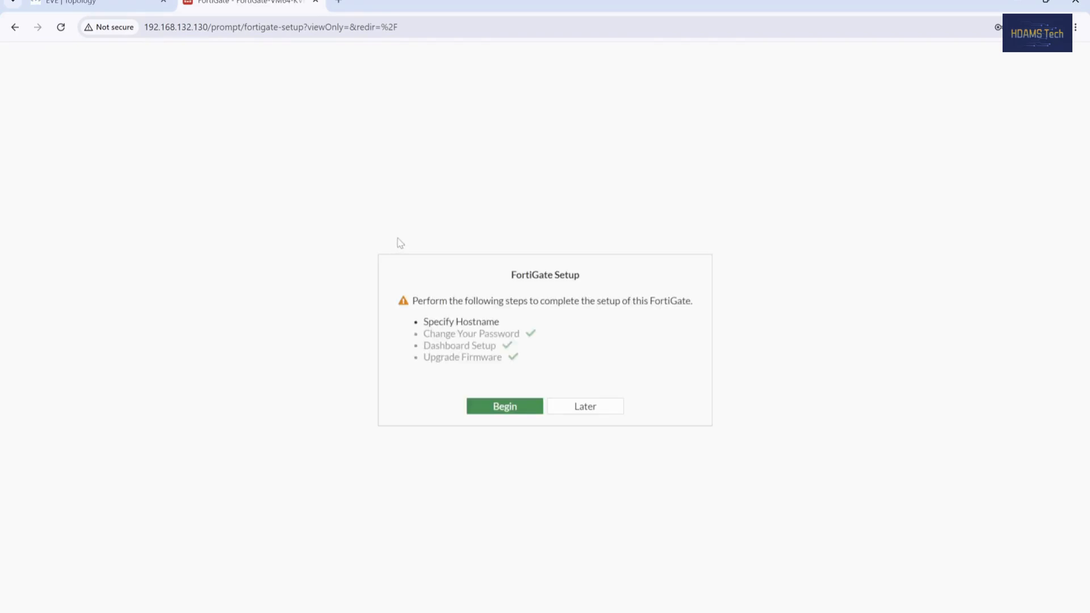
{"action": "left_click", "coordinate": [606, 408]}
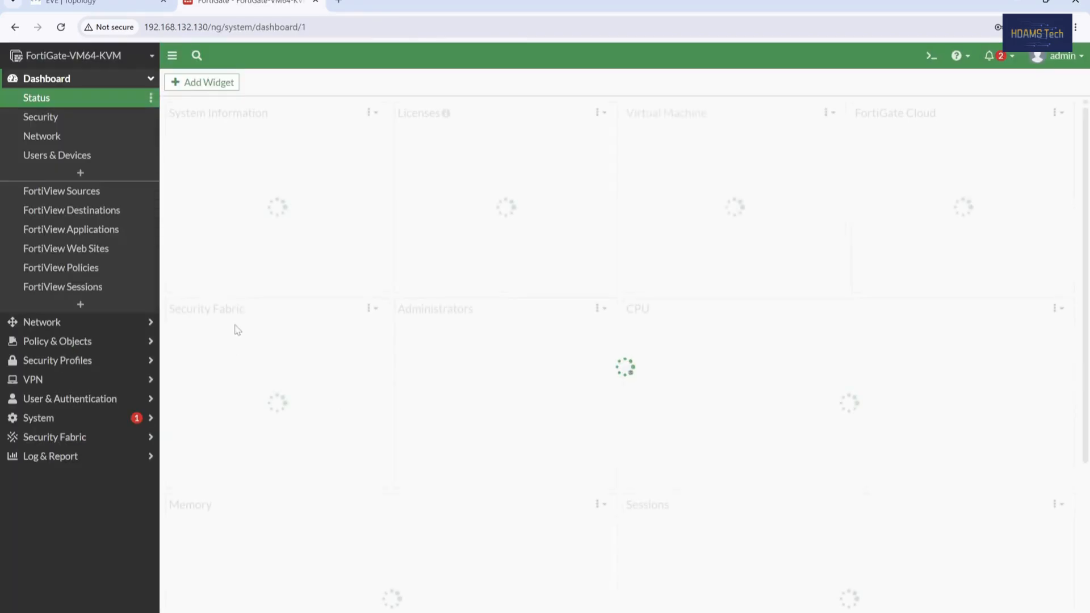
Step: Edit prof_admin under System > Admin Profiles, setting Network to Read/Write, and save it
{"action": "left_click", "coordinate": [50, 420]}
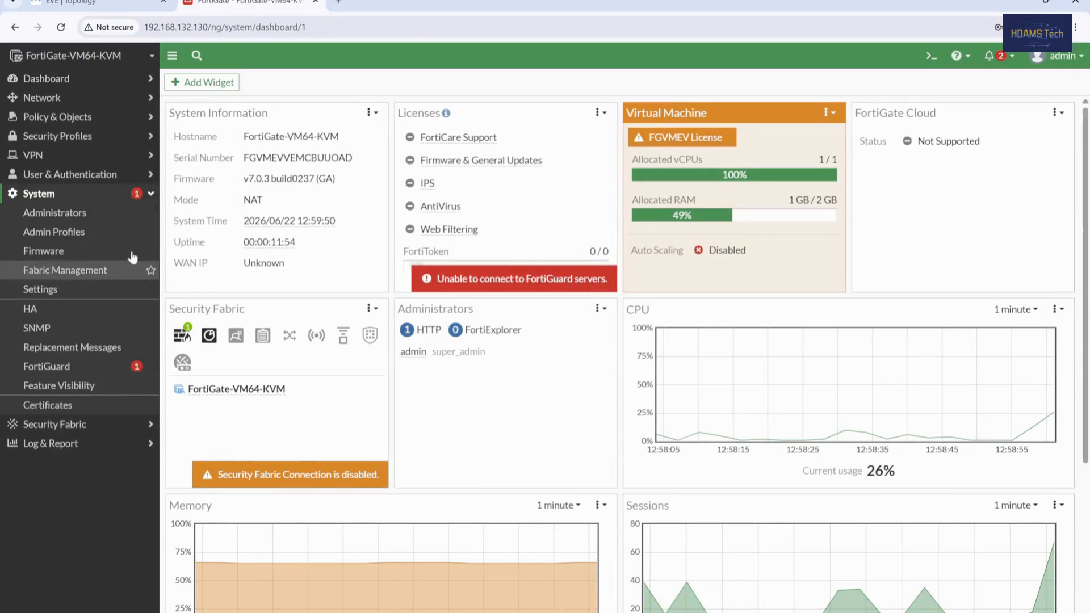
{"action": "left_click", "coordinate": [75, 231]}
{"action": "left_click", "coordinate": [244, 129]}
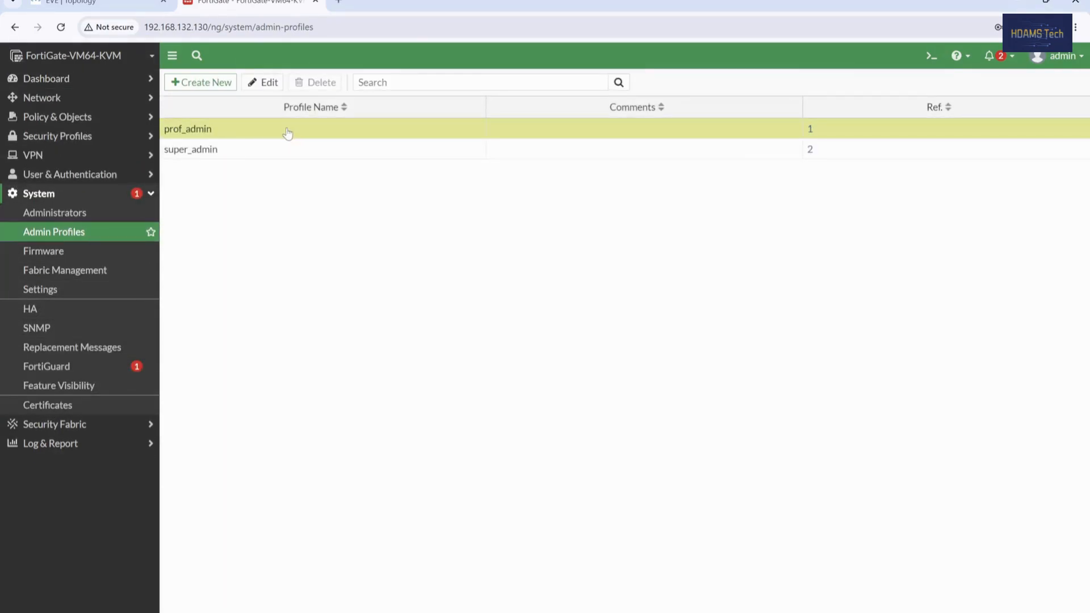
{"action": "left_click", "coordinate": [263, 84]}
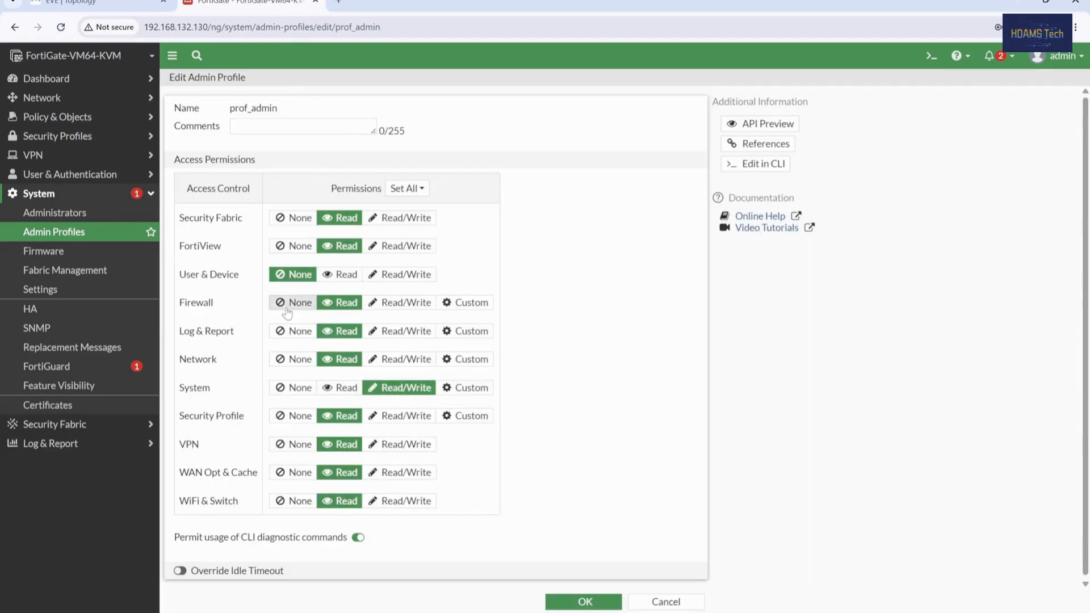
{"action": "left_click", "coordinate": [386, 366]}
{"action": "left_click", "coordinate": [457, 369]}
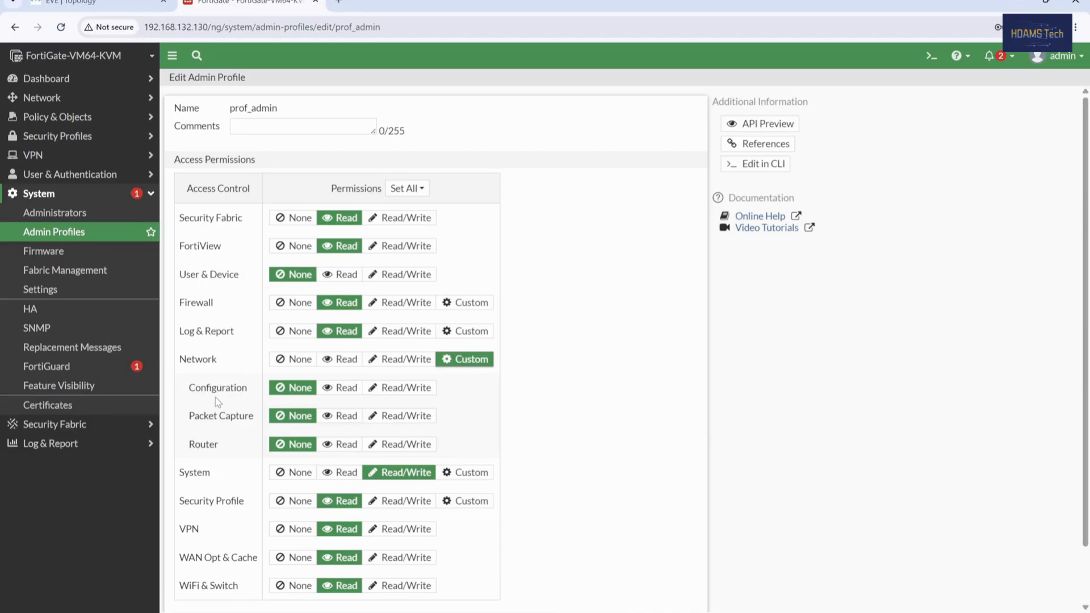
{"action": "left_click", "coordinate": [396, 360]}
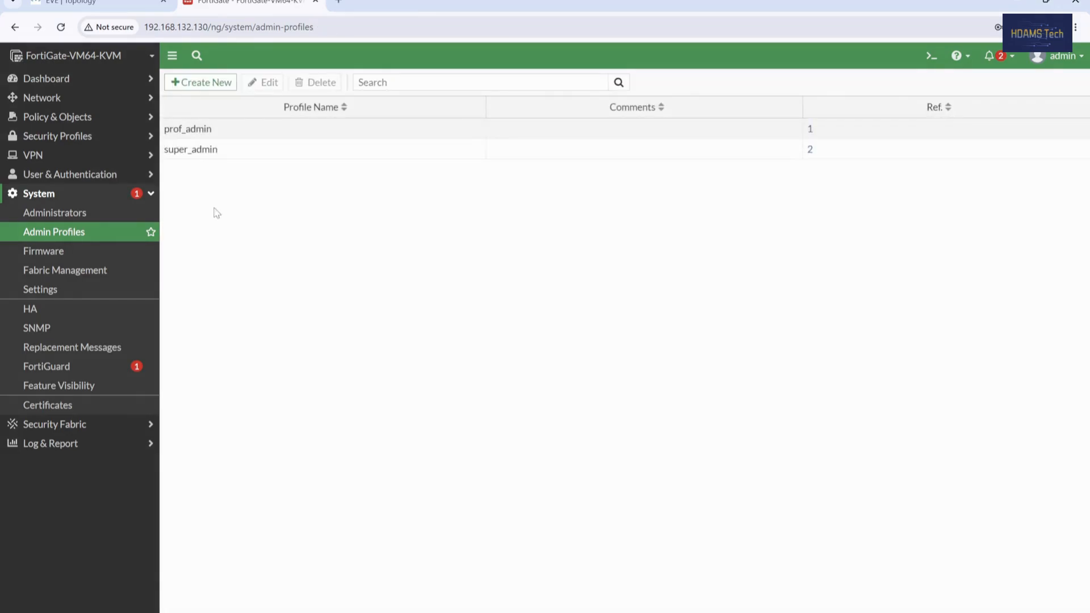
Step: Log out of admin, log in as the restricted administrator, and dismiss the setup and video prompts
{"action": "left_click", "coordinate": [1055, 56]}
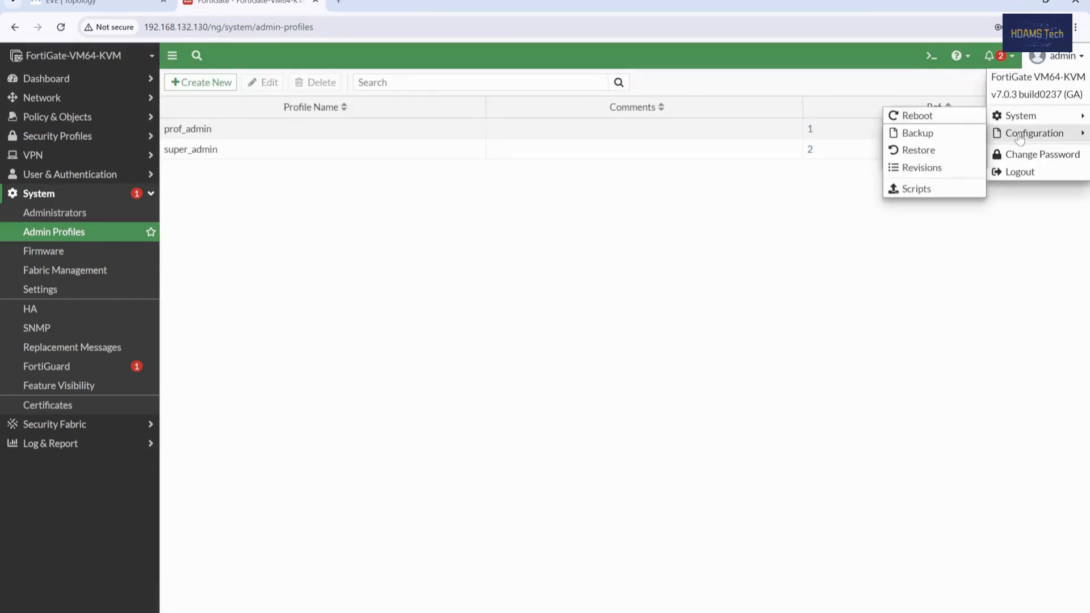
{"action": "left_click", "coordinate": [1012, 172]}
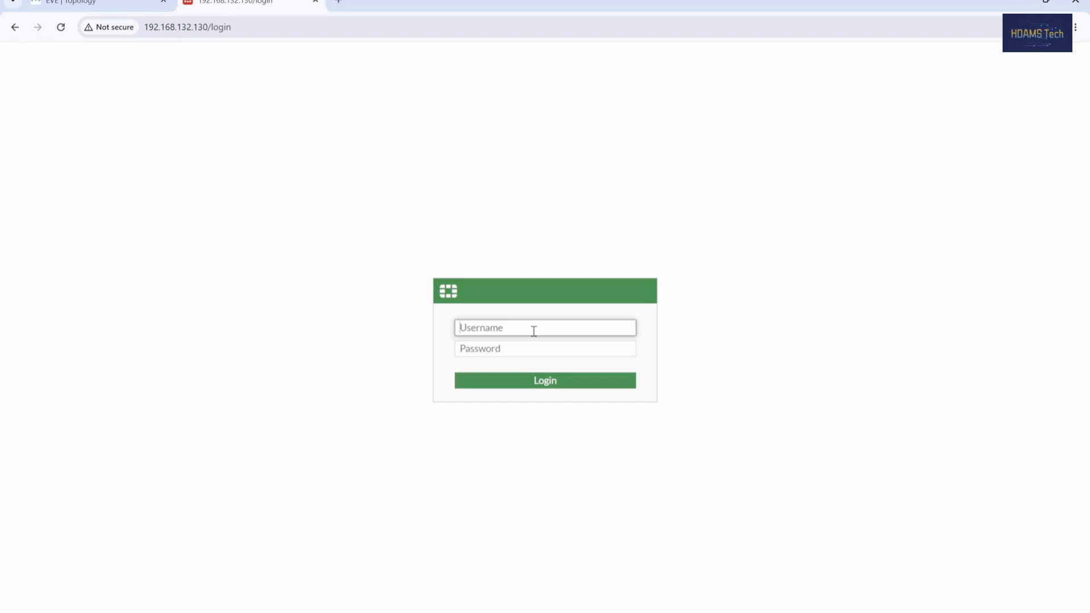
{"action": "type", "text": "User L1"}
{"action": "key", "text": "Tab"}
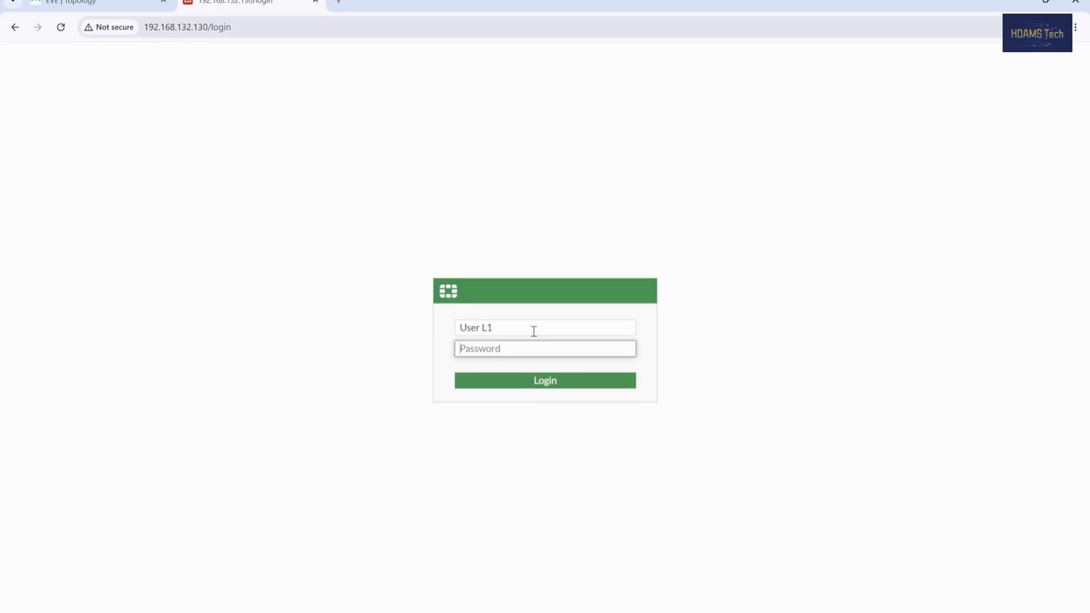
{"action": "type", "text": "a"}
{"action": "key", "text": "Return"}
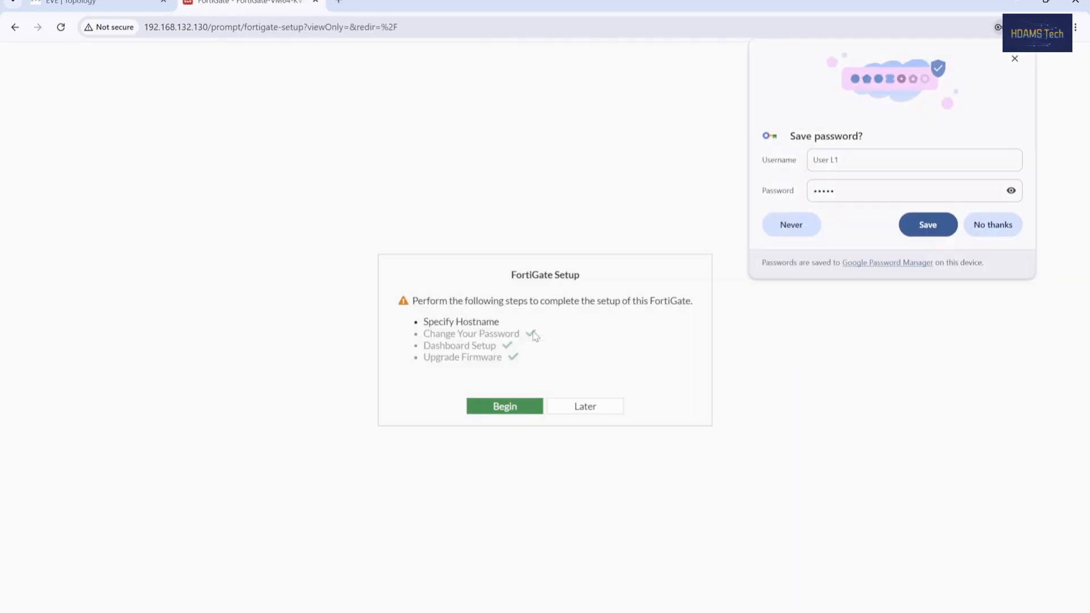
{"action": "left_click", "coordinate": [589, 408]}
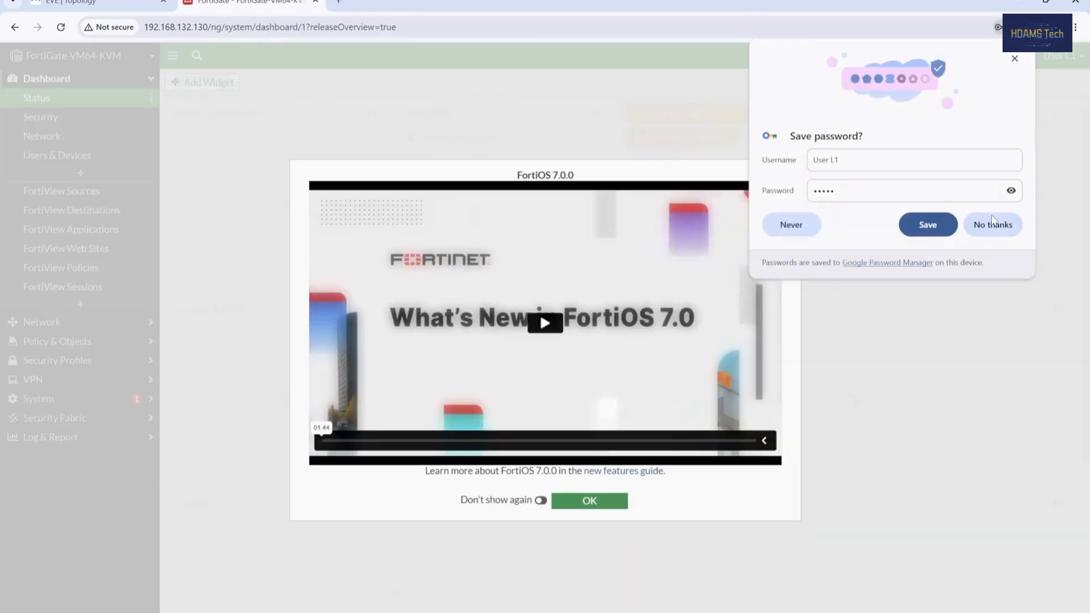
{"action": "left_click", "coordinate": [590, 501]}
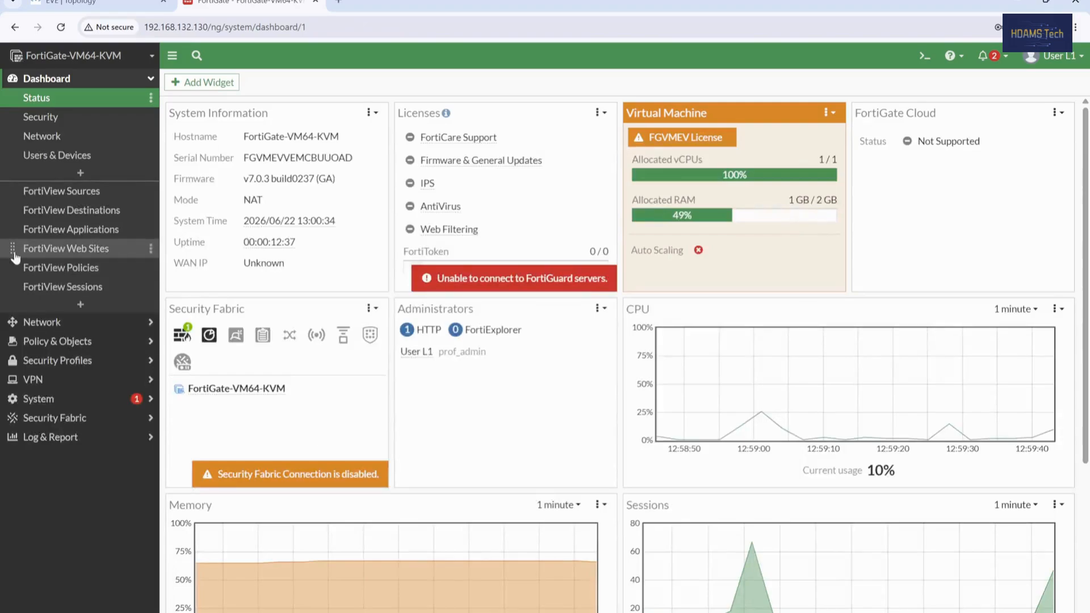
Step: Open port1's settings from the Network > Interfaces list for editing
{"action": "left_click", "coordinate": [42, 323]}
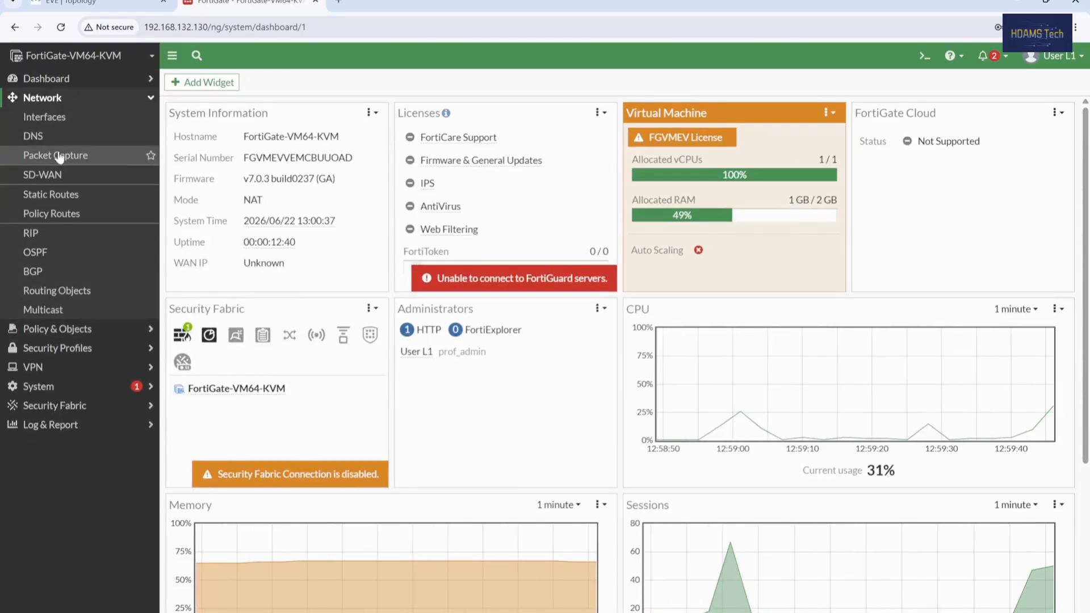
{"action": "left_click", "coordinate": [41, 116]}
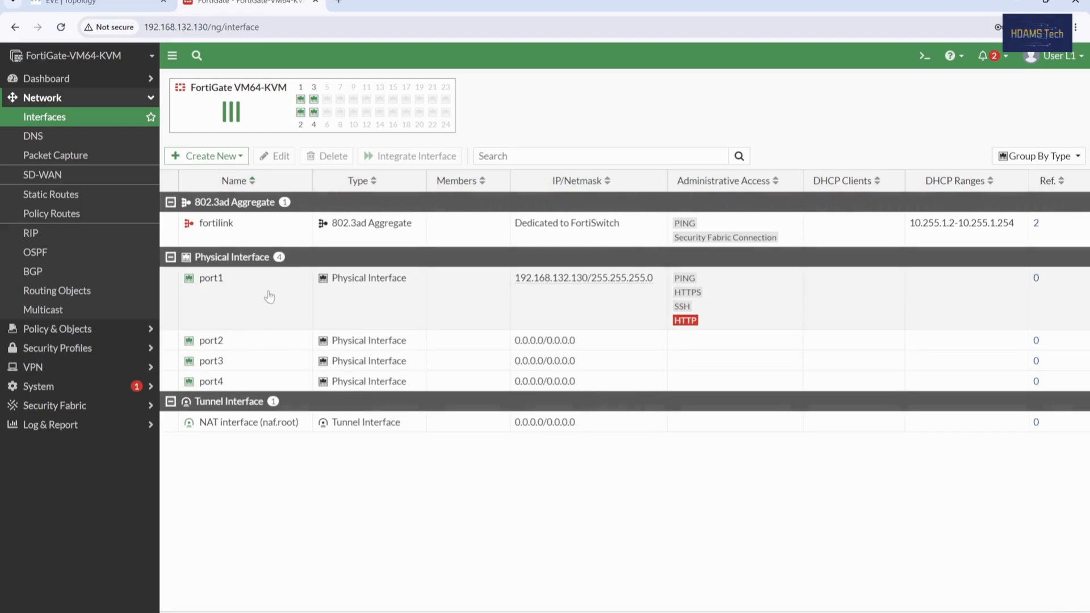
{"action": "left_click", "coordinate": [217, 296]}
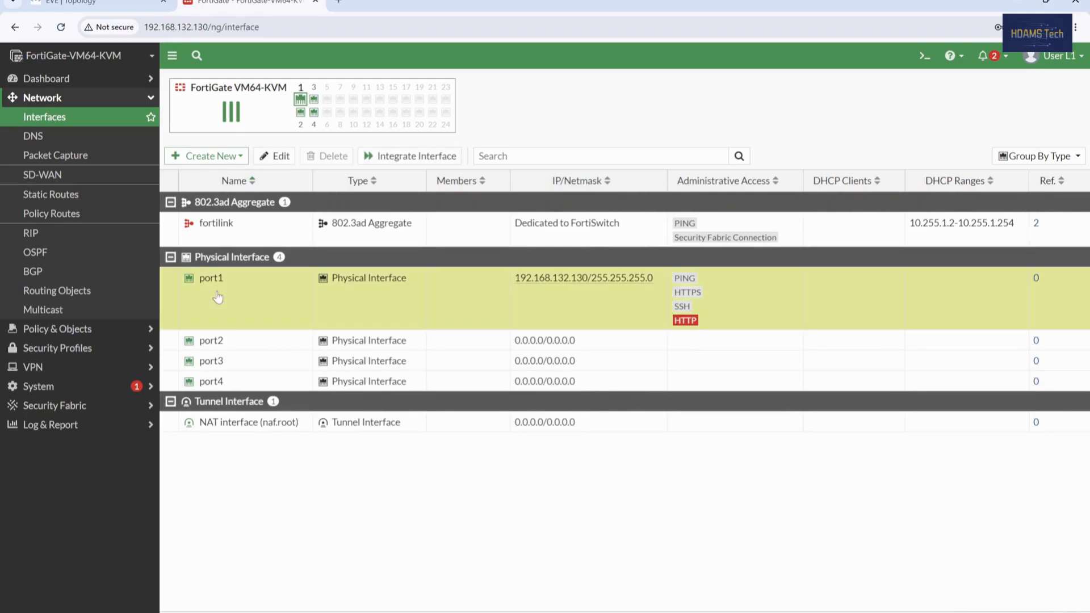
{"action": "right_click", "coordinate": [218, 296]}
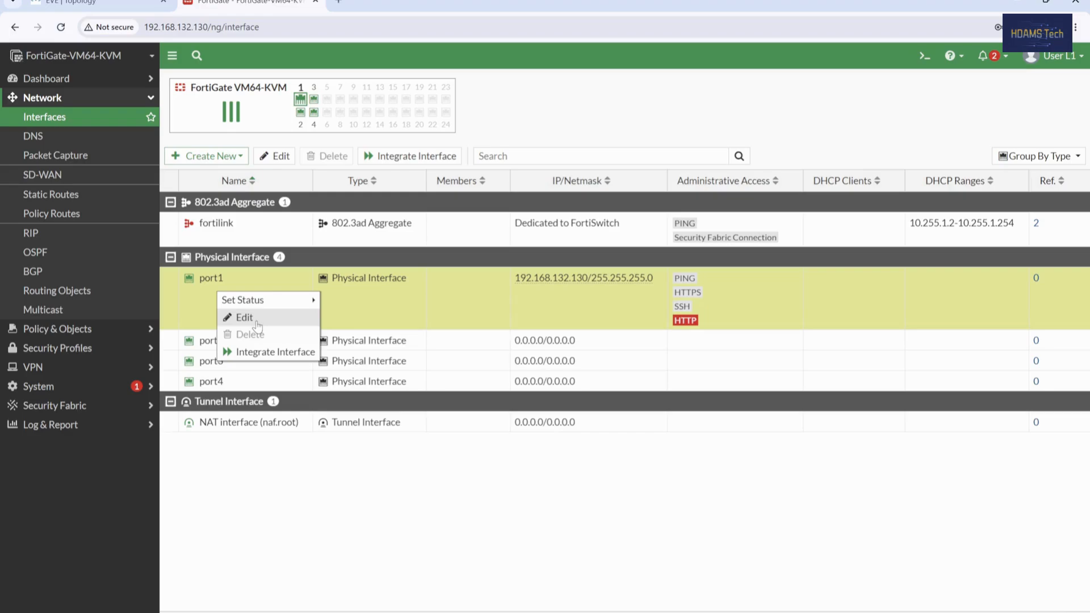
{"action": "left_click", "coordinate": [258, 325]}
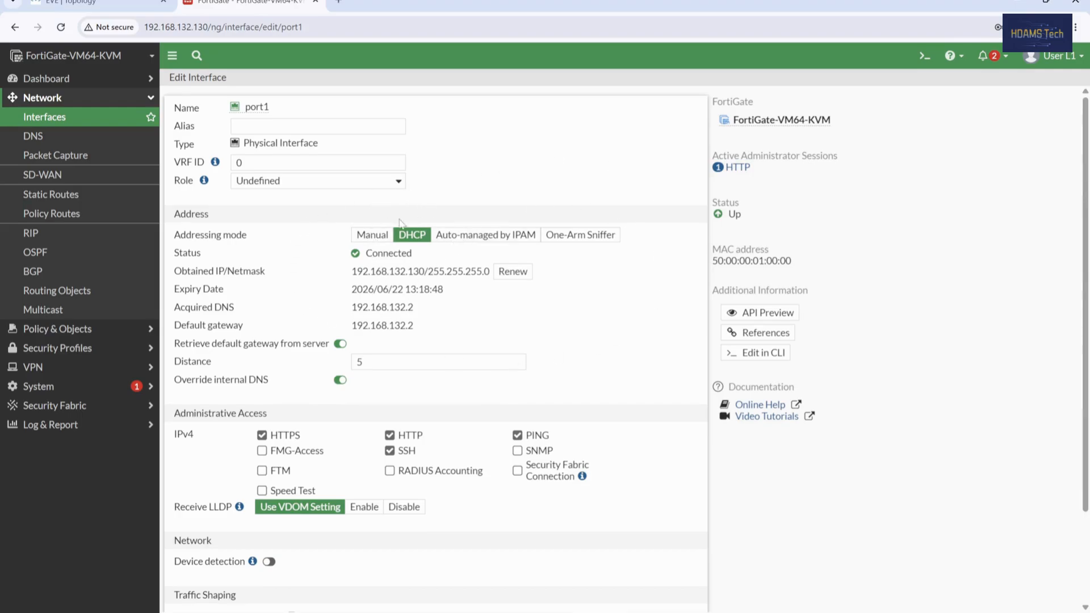
Step: Keep port1 addressing on DHCP and enable FMG-Access under Administrative Access
{"action": "left_click", "coordinate": [374, 238]}
{"action": "left_click", "coordinate": [413, 239]}
{"action": "left_click", "coordinate": [262, 450]}
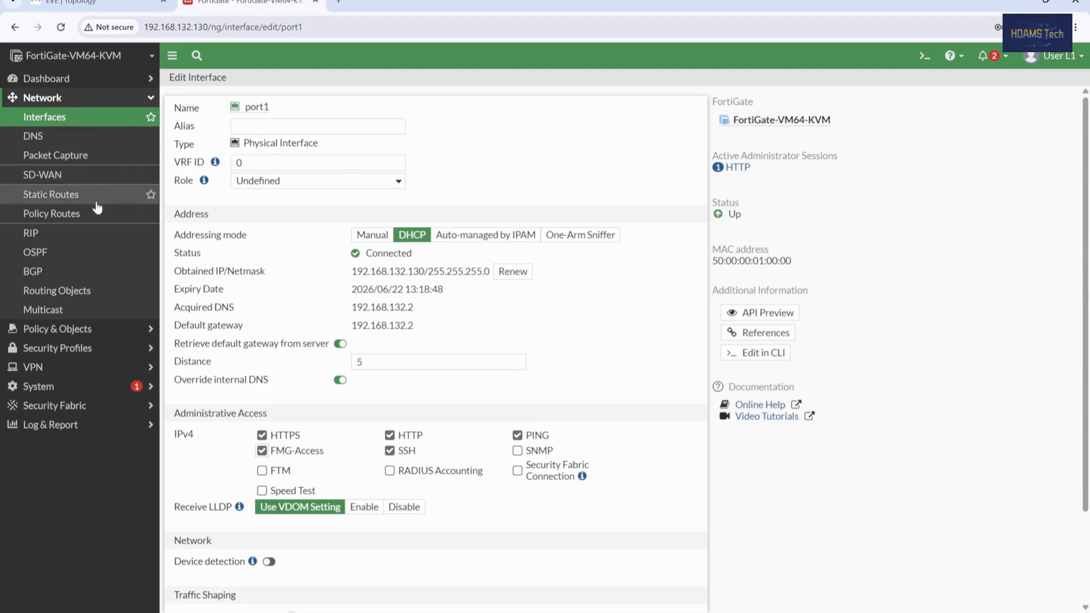
Step: Browse the System pages: Admin Profiles, Administrators, Settings, HA, SNMP and FortiGuard
{"action": "left_click", "coordinate": [57, 390]}
{"action": "left_click", "coordinate": [48, 161]}
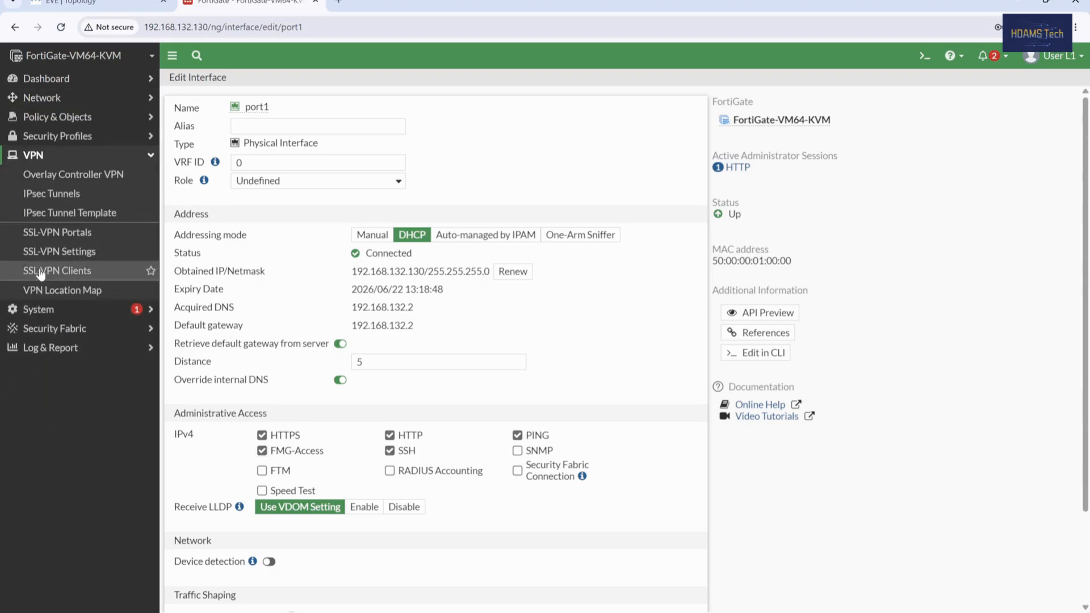
{"action": "left_click", "coordinate": [39, 309]}
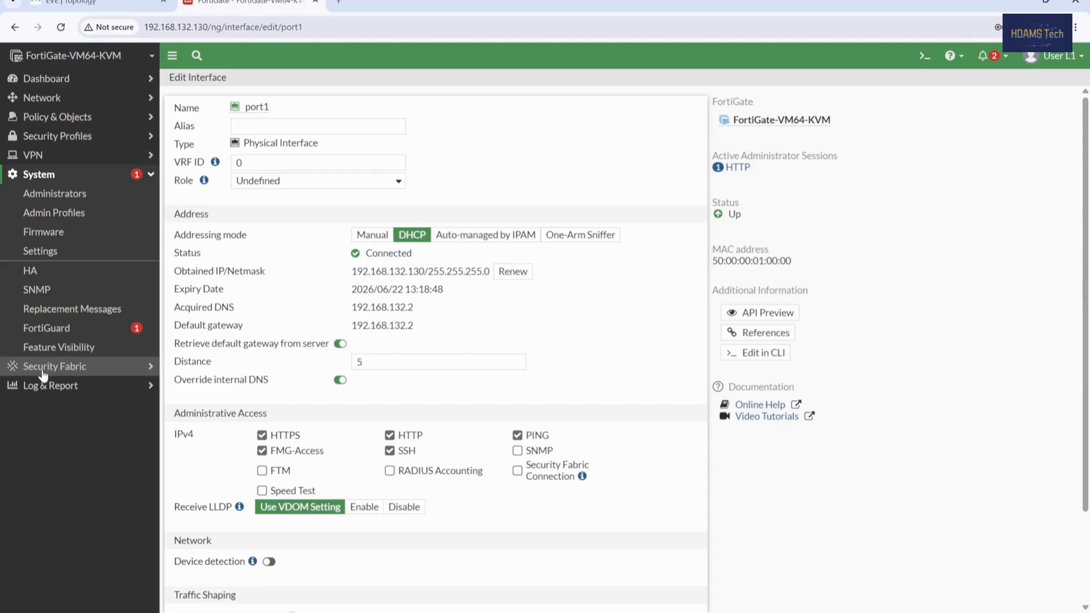
{"action": "left_click", "coordinate": [76, 214]}
{"action": "left_click", "coordinate": [63, 194]}
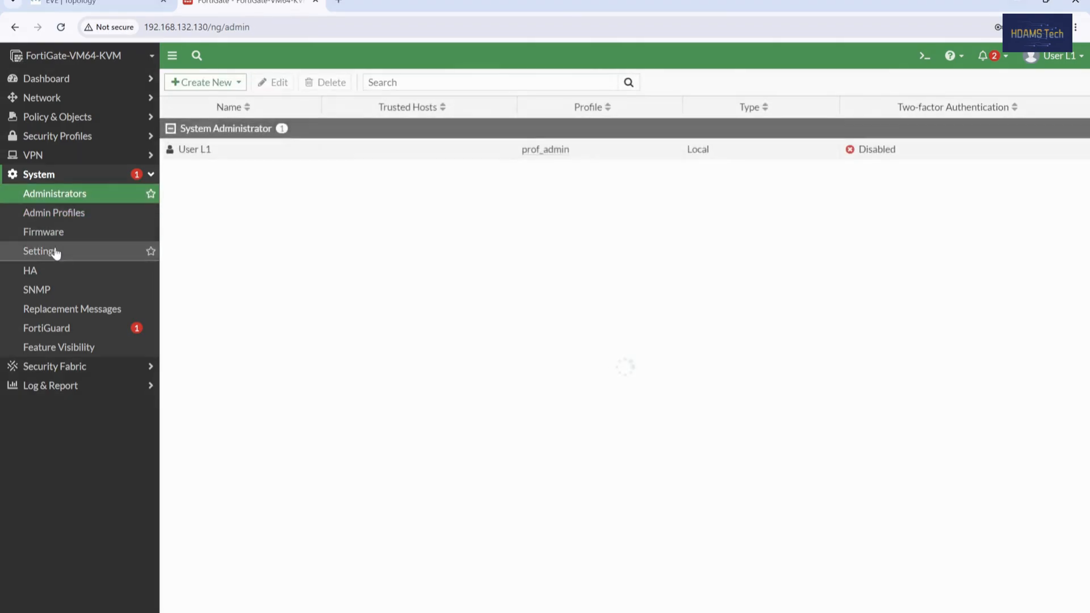
{"action": "left_click", "coordinate": [55, 252]}
{"action": "left_click", "coordinate": [31, 271]}
{"action": "left_click", "coordinate": [46, 290]}
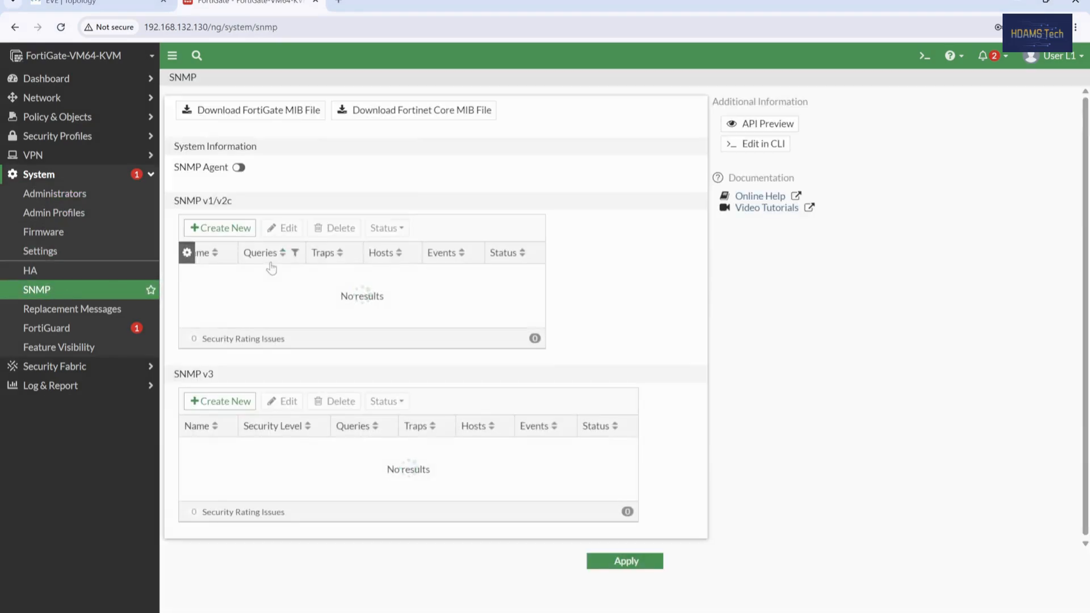
{"action": "left_click", "coordinate": [77, 326]}
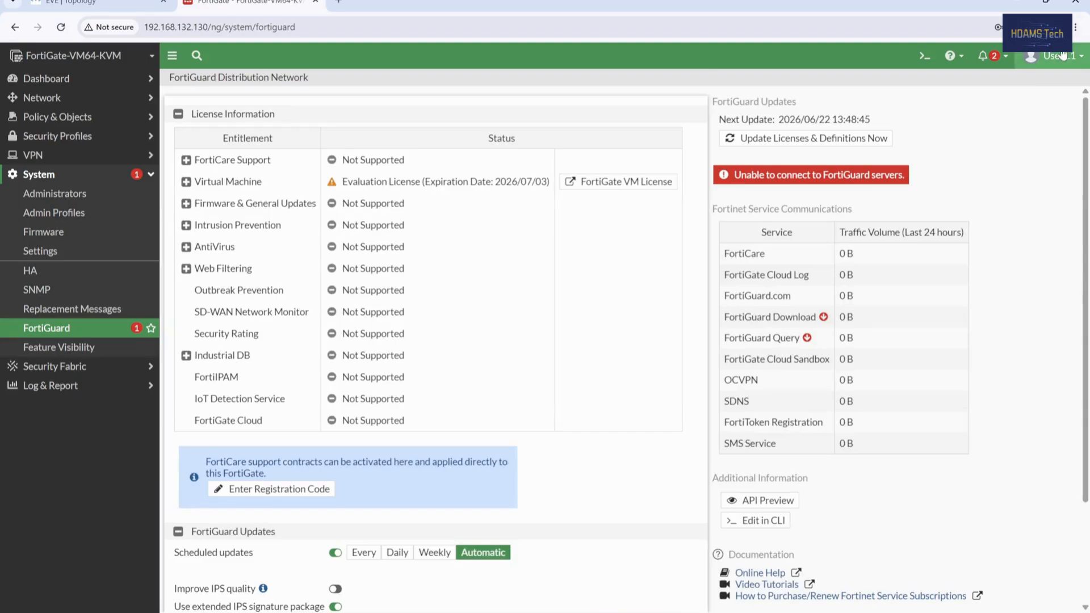
Step: Sign out of the restricted session and make an admin login attempt that fails
{"action": "left_click", "coordinate": [1063, 55]}
{"action": "left_click", "coordinate": [1016, 173]}
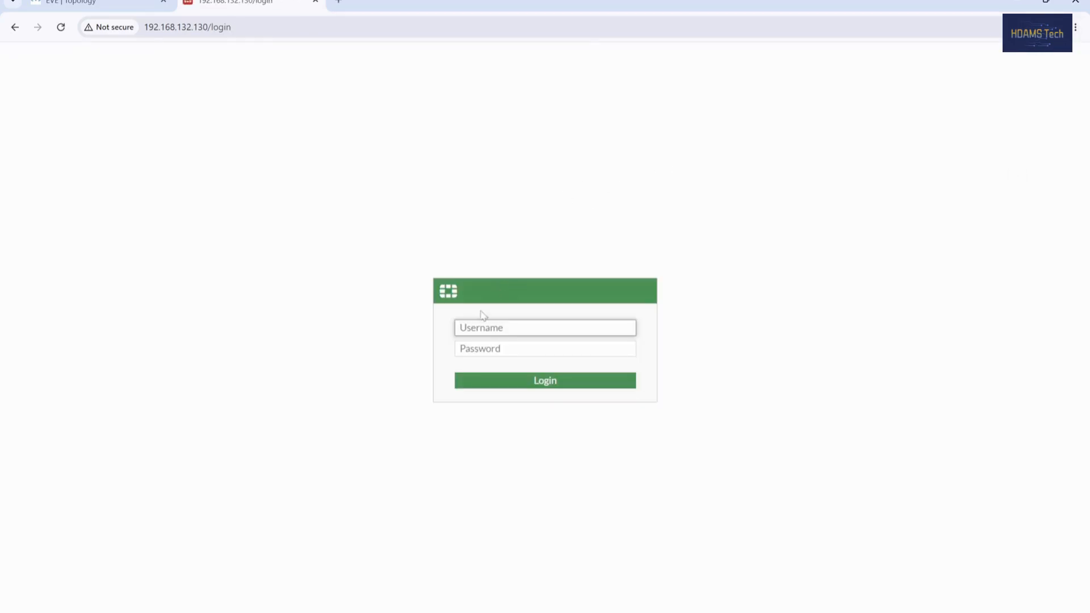
{"action": "type", "text": "admin"}
{"action": "key", "text": "Tab"}
{"action": "type", "text": "ad"}
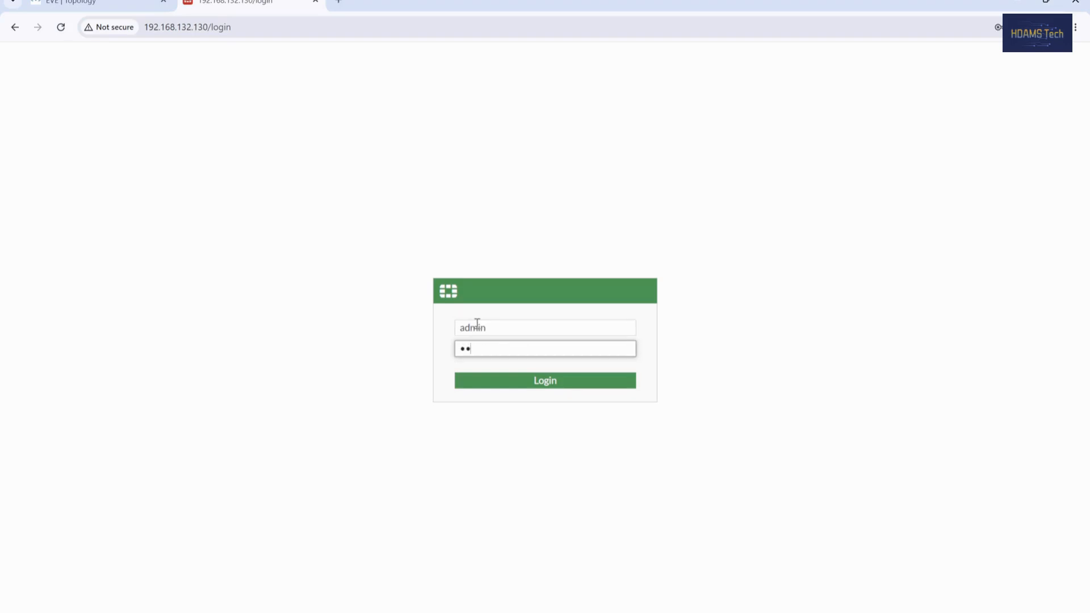
{"action": "key", "text": "Return"}
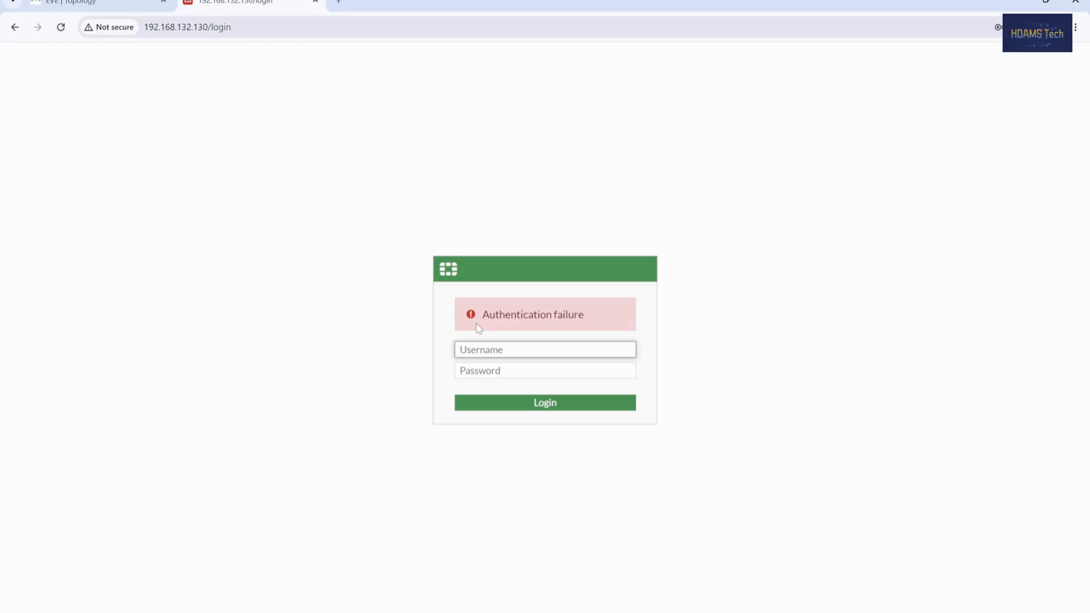
Step: Sign in as admin with its password, postpone the setup, and expand System
{"action": "type", "text": "admin"}
{"action": "key", "text": "Tab"}
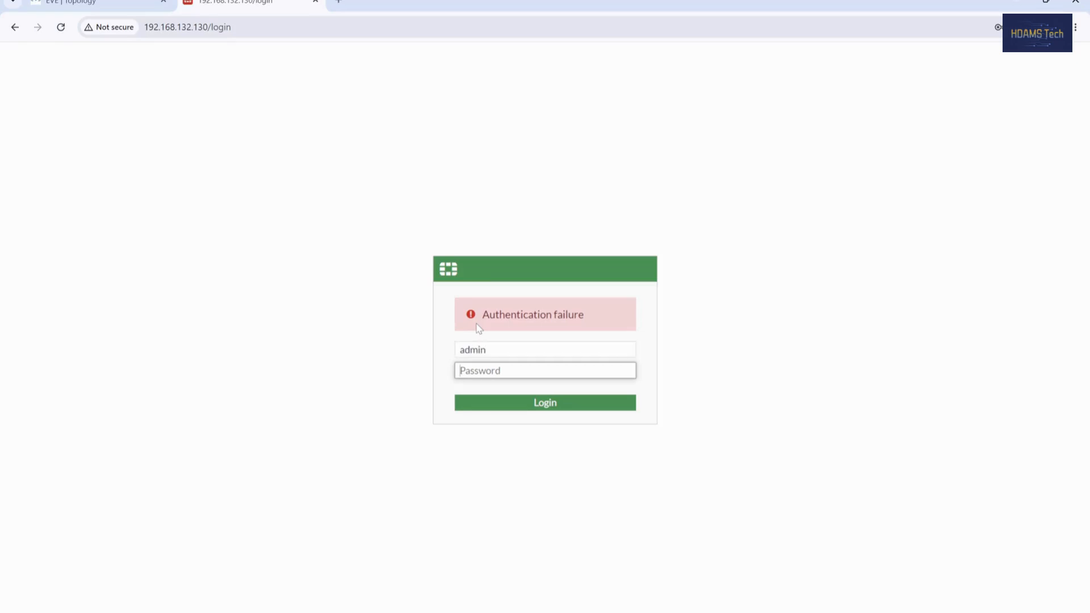
{"action": "type", "text": "admin"}
{"action": "key", "text": "Return"}
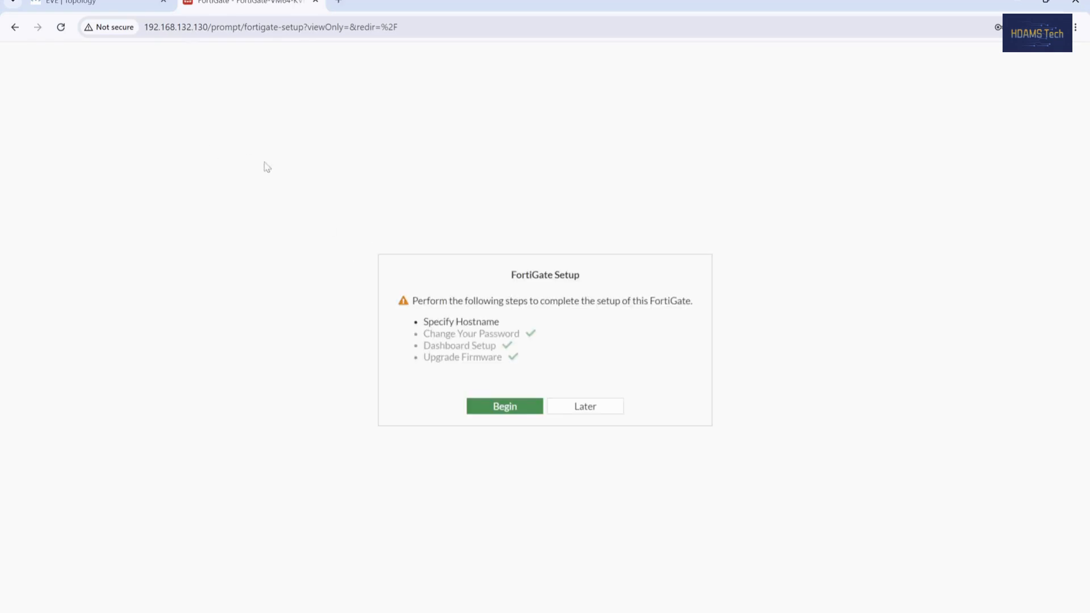
{"action": "left_click", "coordinate": [573, 407]}
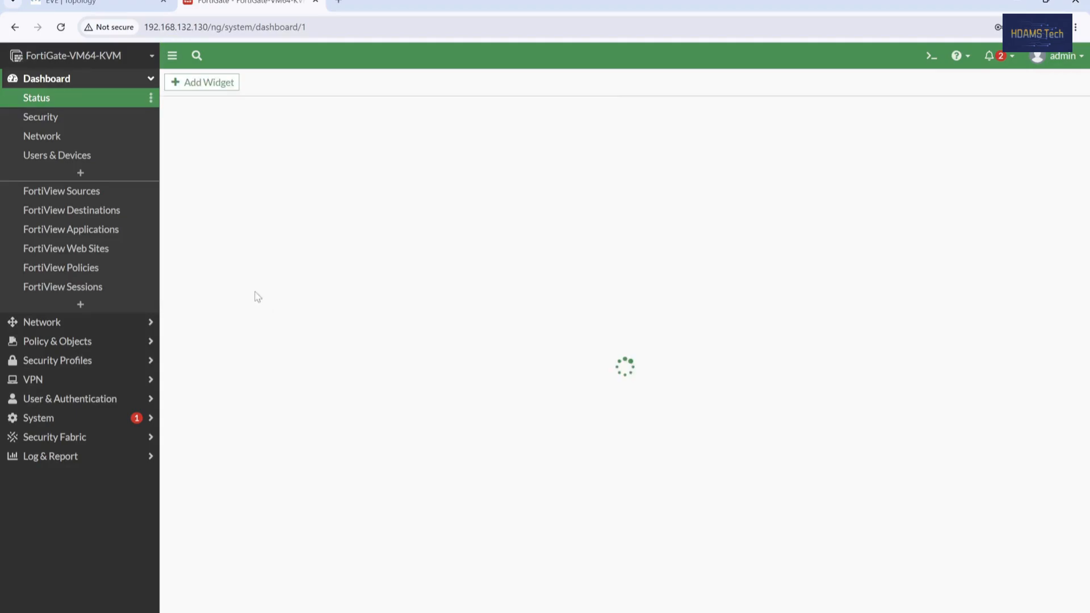
{"action": "left_click", "coordinate": [43, 417]}
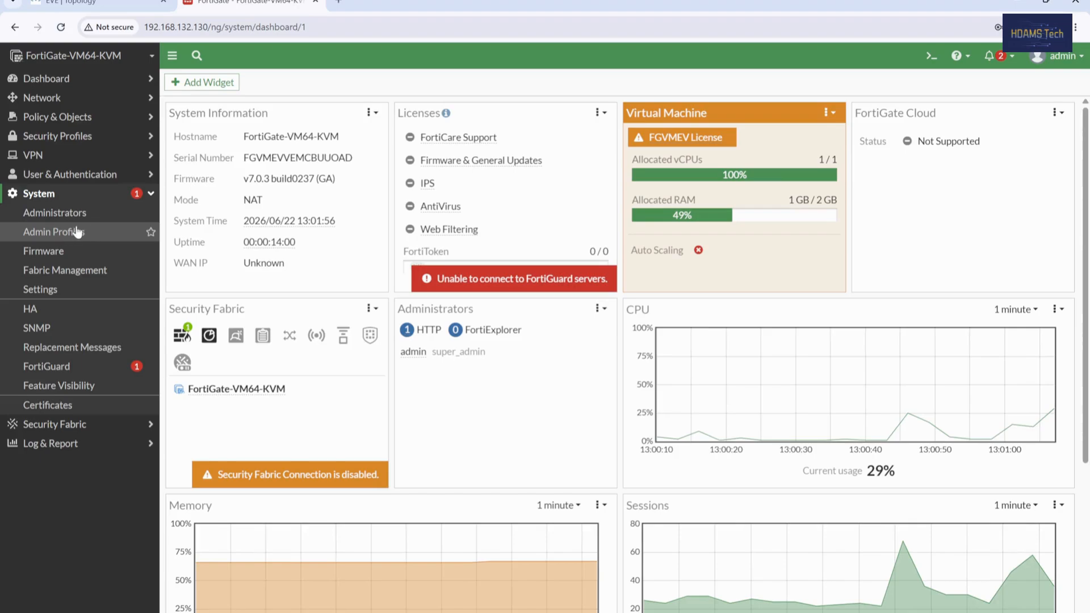
Step: Start a new admin profile named 'View Access'
{"action": "left_click", "coordinate": [57, 233]}
{"action": "left_click", "coordinate": [222, 91]}
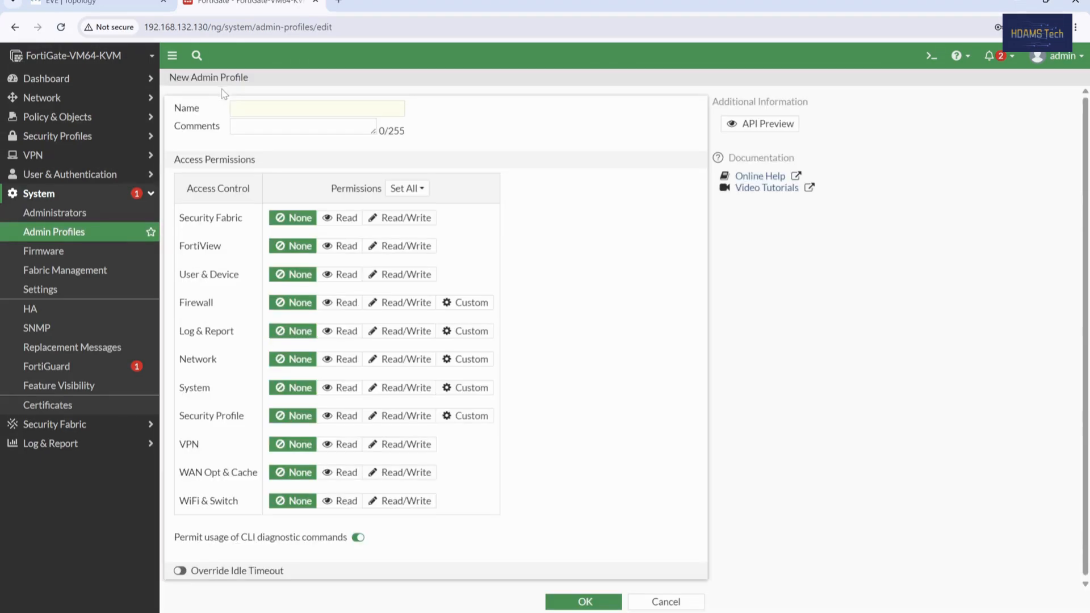
{"action": "left_click", "coordinate": [269, 114]}
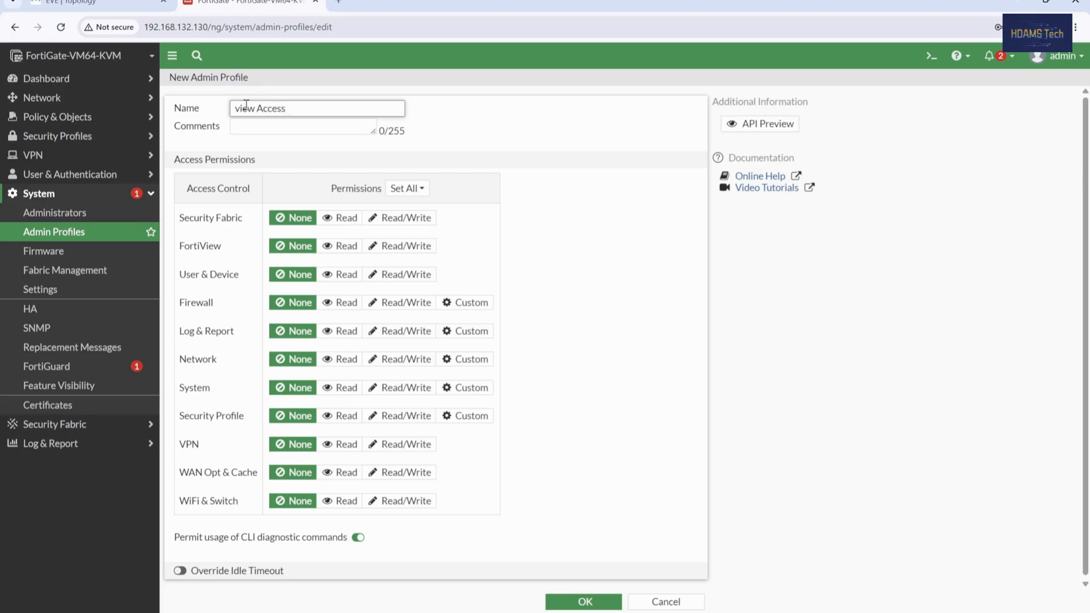
{"action": "key", "text": "BackSpace"}
{"action": "type", "text": "V"}
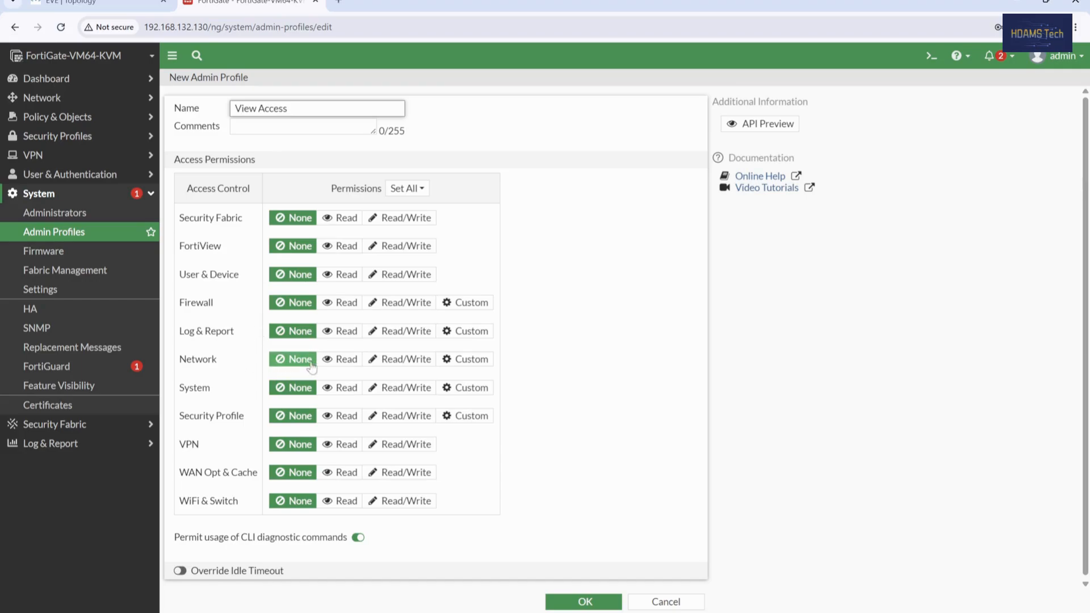
Step: Set Read on Log & Report, FortiView and User & Device, others None, and save
{"action": "left_click", "coordinate": [339, 331]}
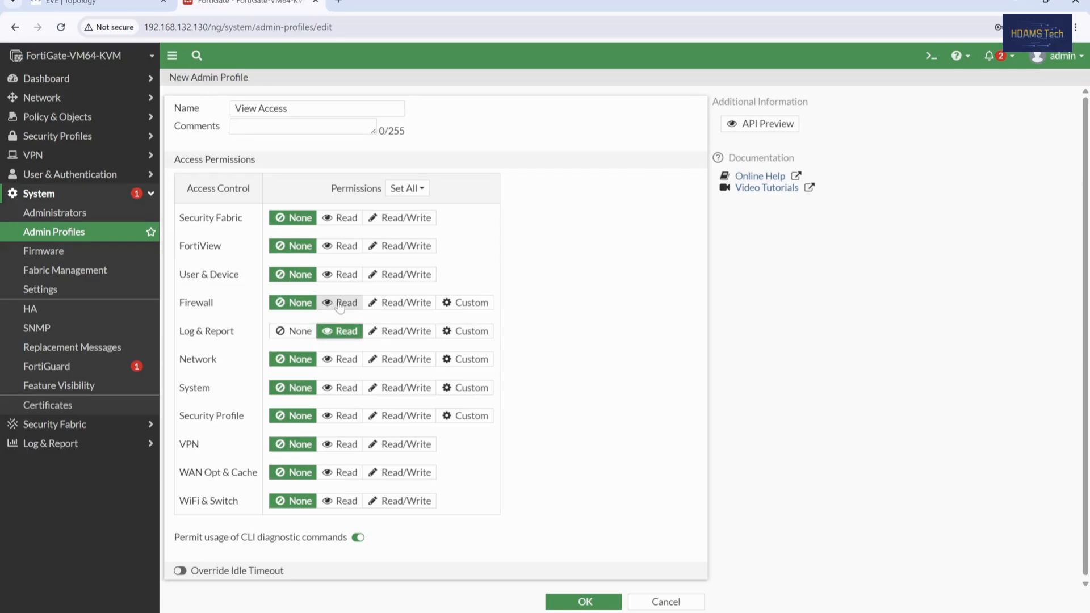
{"action": "left_click", "coordinate": [340, 246]}
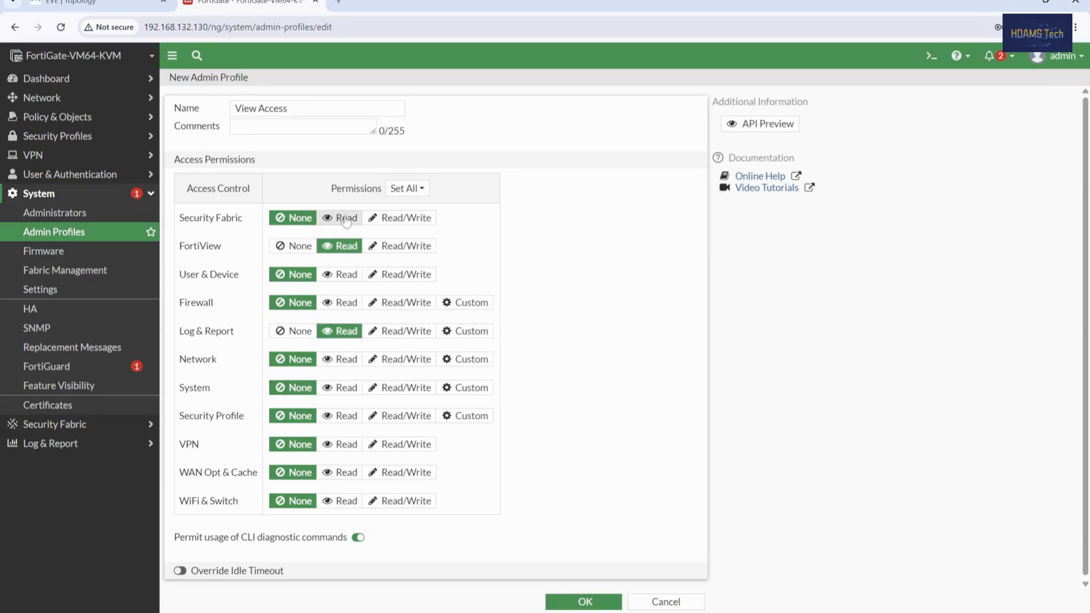
{"action": "left_click", "coordinate": [345, 219]}
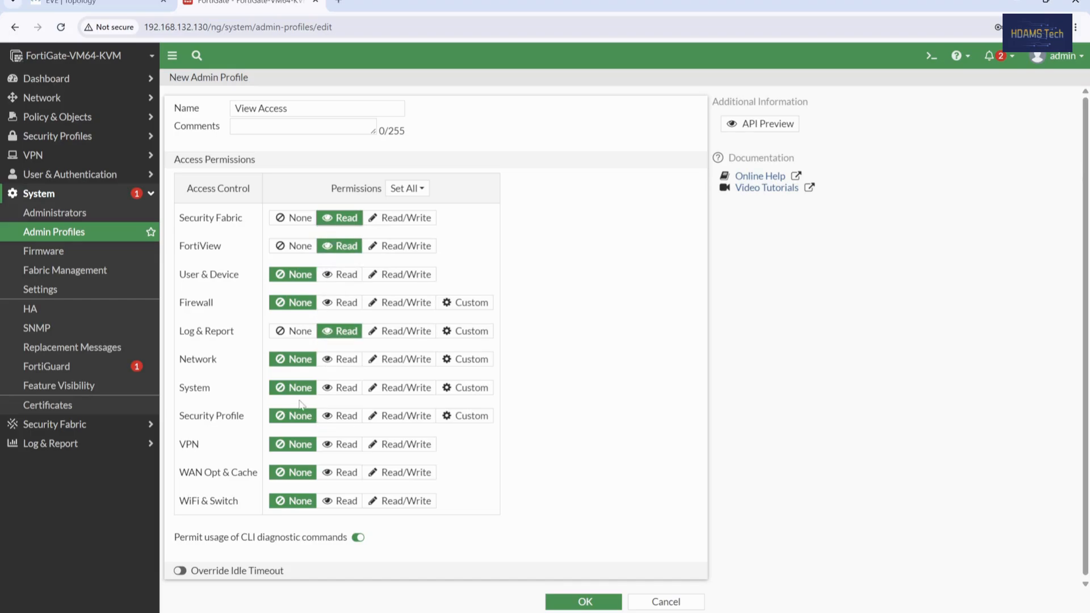
{"action": "left_click", "coordinate": [347, 388]}
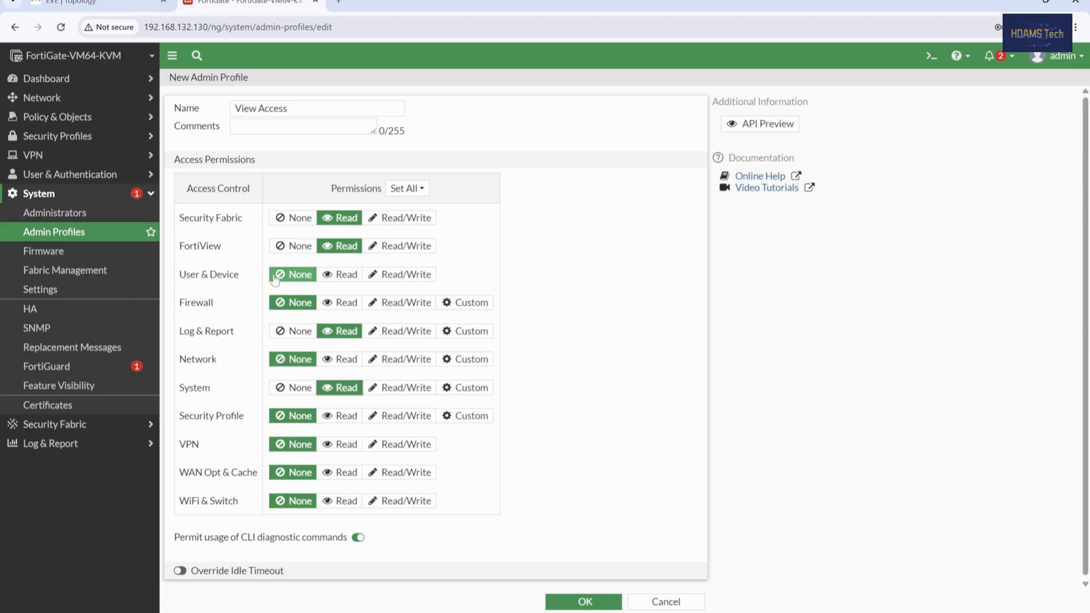
{"action": "left_click", "coordinate": [338, 275]}
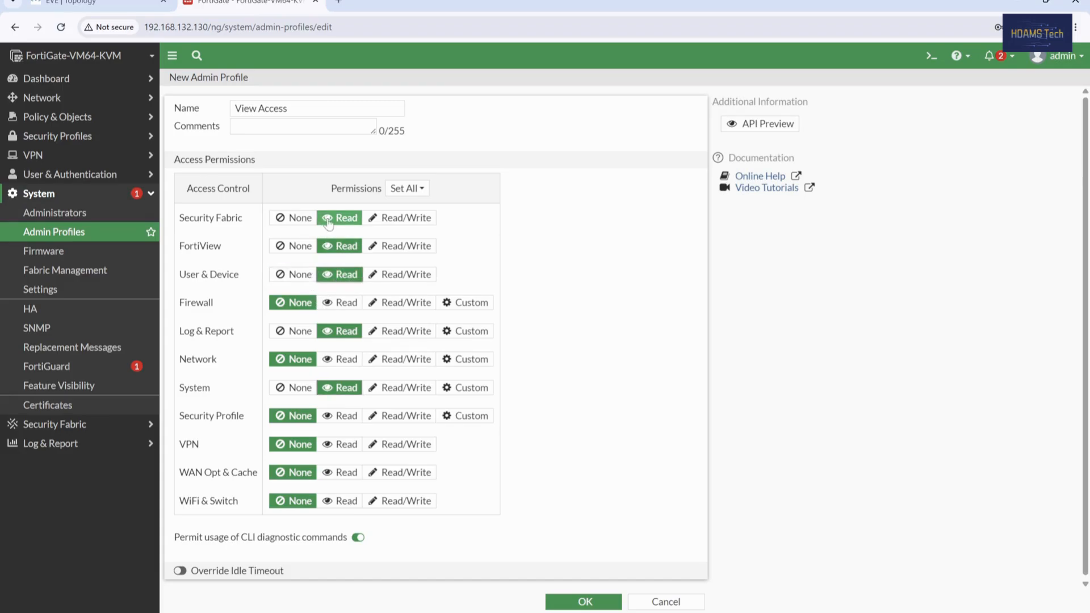
{"action": "left_click", "coordinate": [289, 219]}
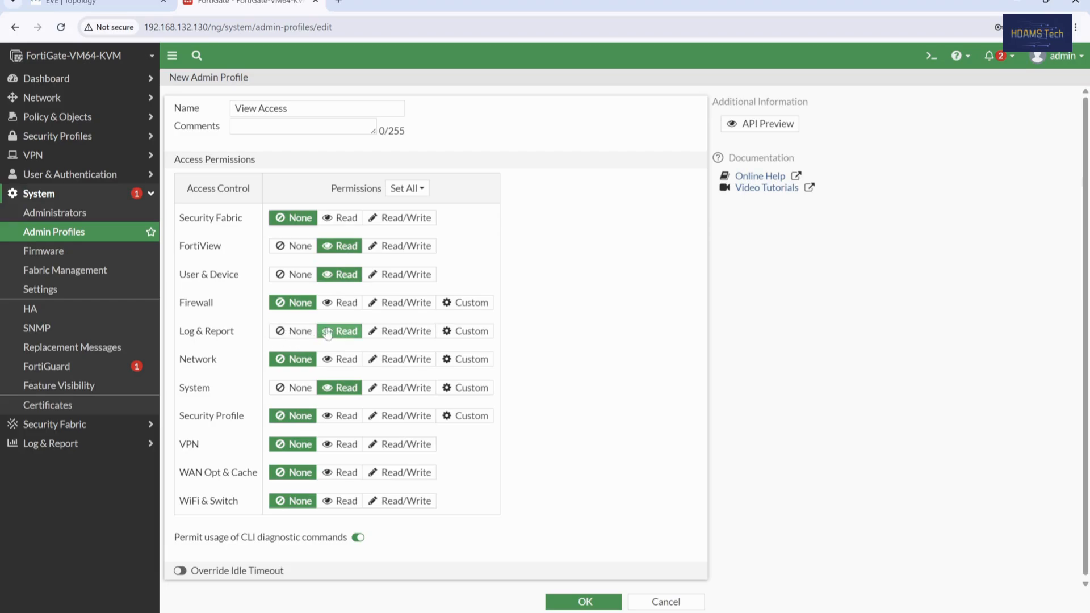
{"action": "left_click", "coordinate": [306, 391]}
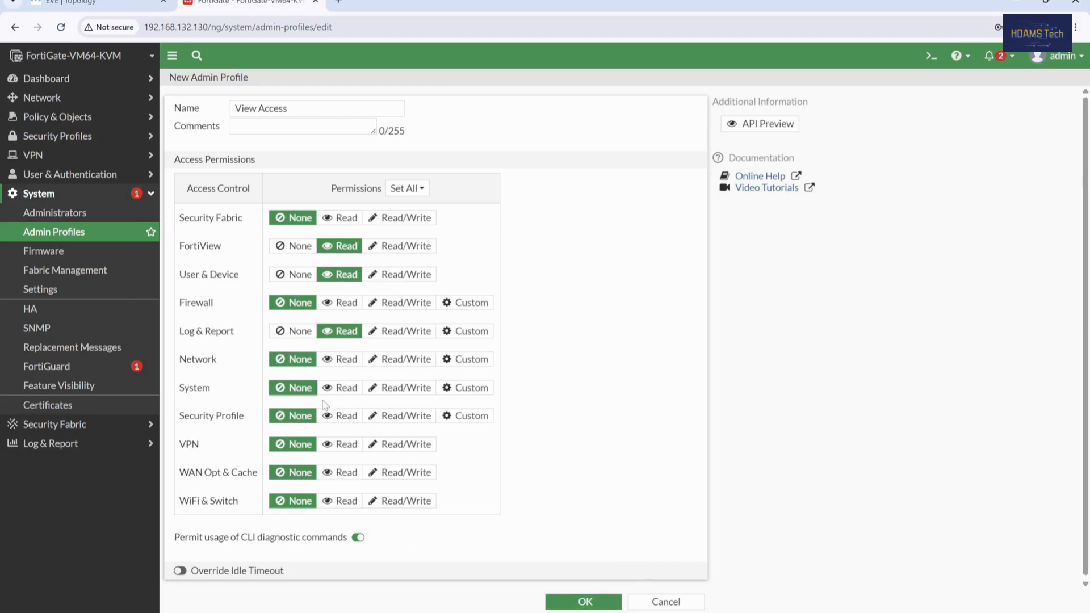
{"action": "left_click", "coordinate": [585, 602]}
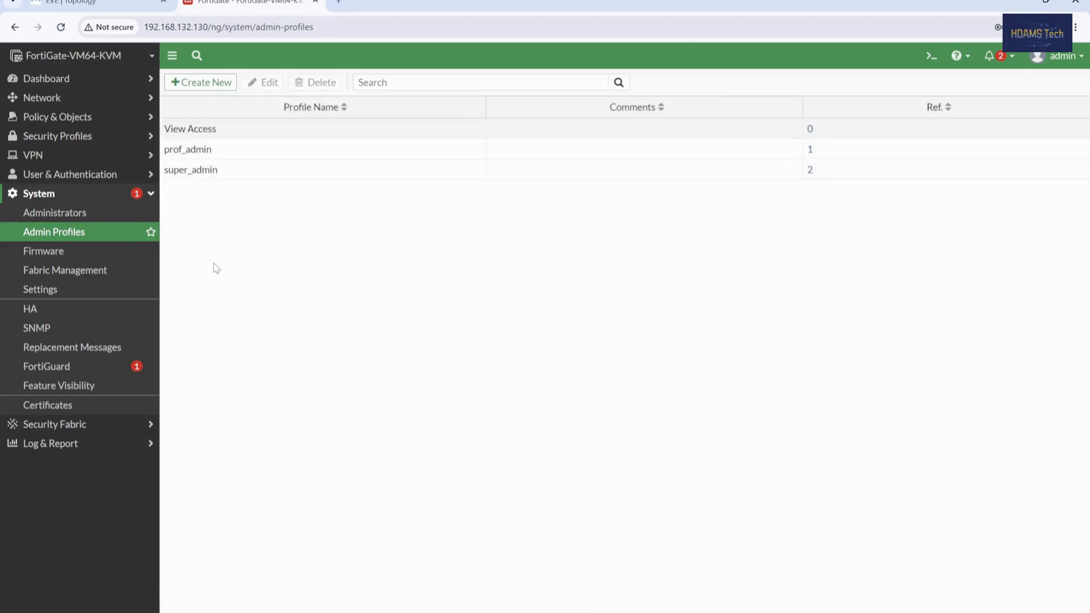
Step: Create a new administrator 'User L0' and enter its password and confirmation
{"action": "left_click", "coordinate": [48, 218]}
{"action": "left_click", "coordinate": [201, 83]}
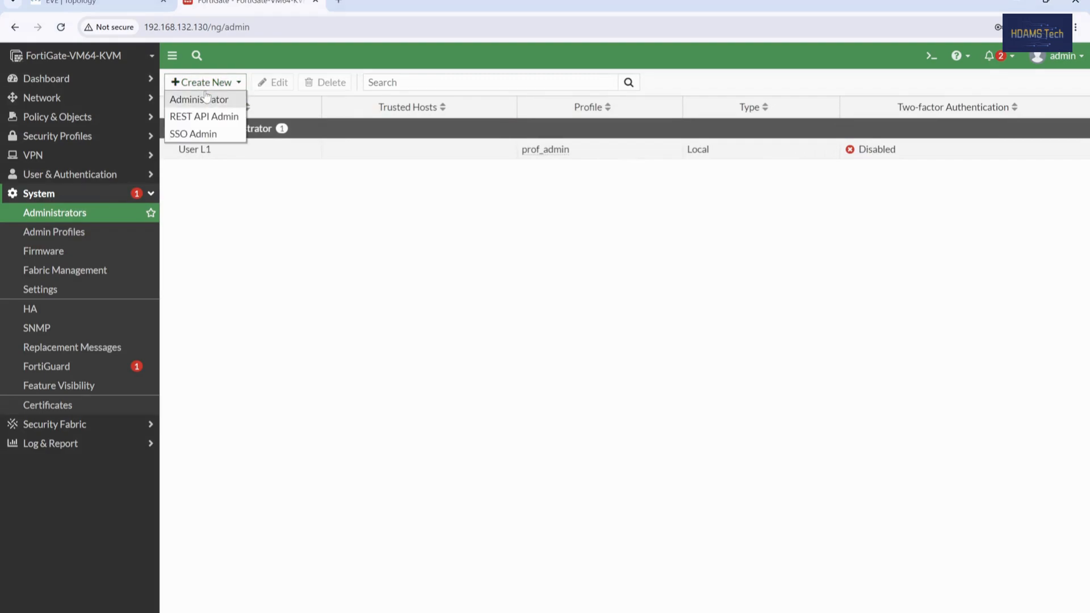
{"action": "left_click", "coordinate": [206, 98]}
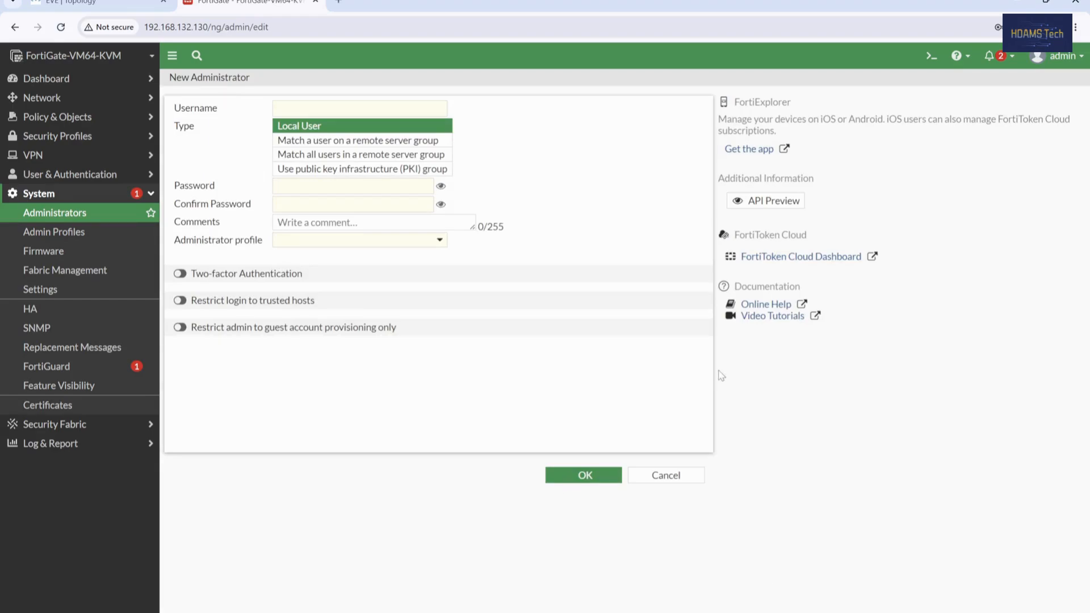
{"action": "left_click", "coordinate": [315, 105]}
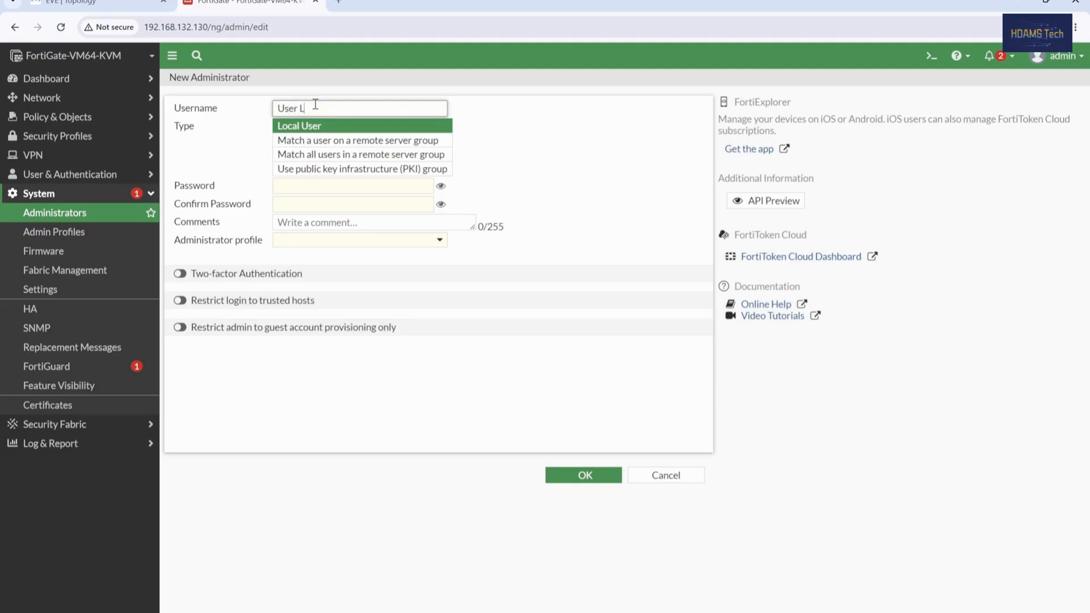
{"action": "left_click", "coordinate": [346, 197]}
{"action": "left_click", "coordinate": [346, 185]}
{"action": "type", "text": "12"}
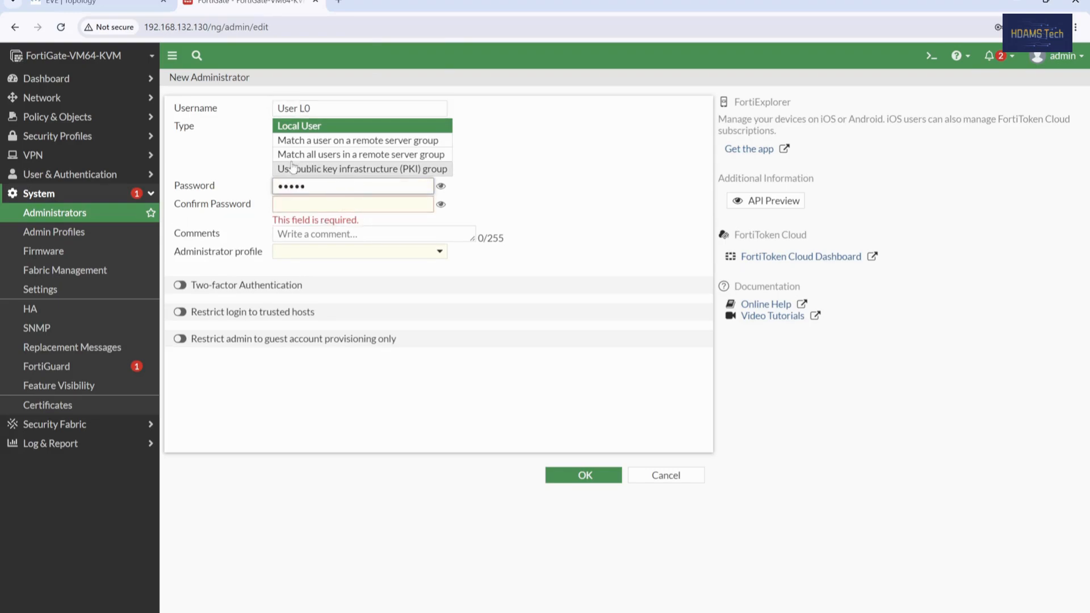
{"action": "left_click", "coordinate": [305, 204]}
{"action": "type", "text": "123"}
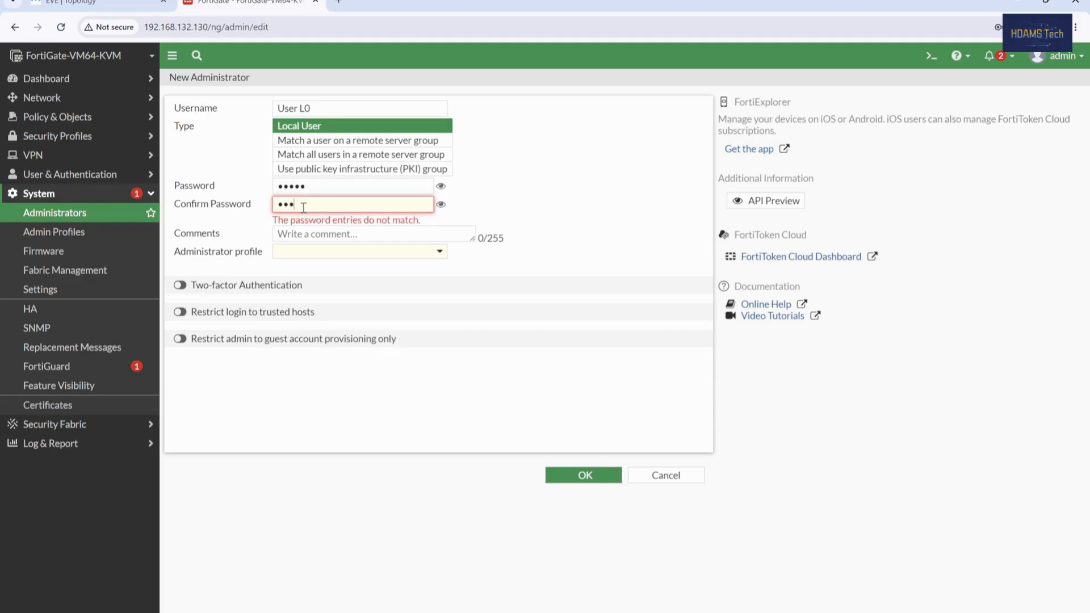
{"action": "type", "text": "45"}
Step: Assign the View Access profile, save the account, and decline the browser's password save
{"action": "left_click", "coordinate": [373, 241]}
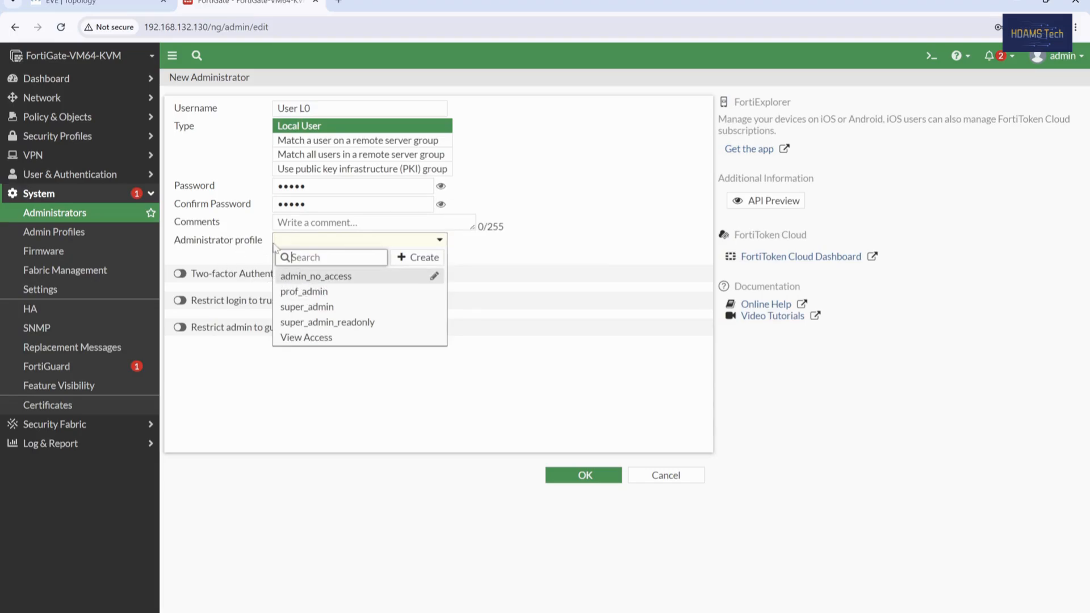
{"action": "left_click", "coordinate": [301, 337]}
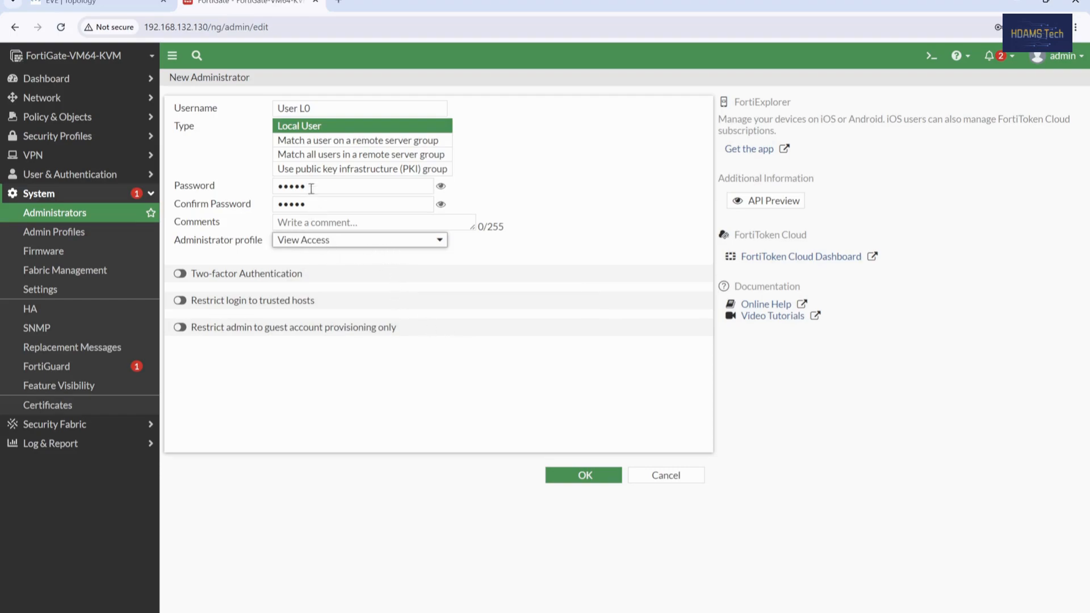
{"action": "left_click", "coordinate": [580, 472]}
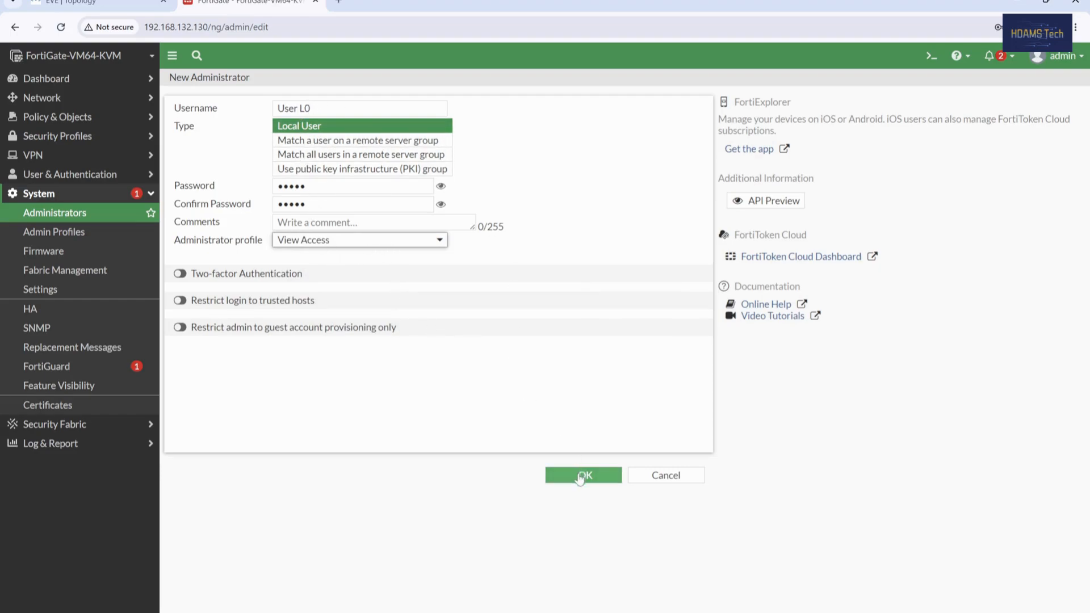
{"action": "left_click", "coordinate": [995, 226]}
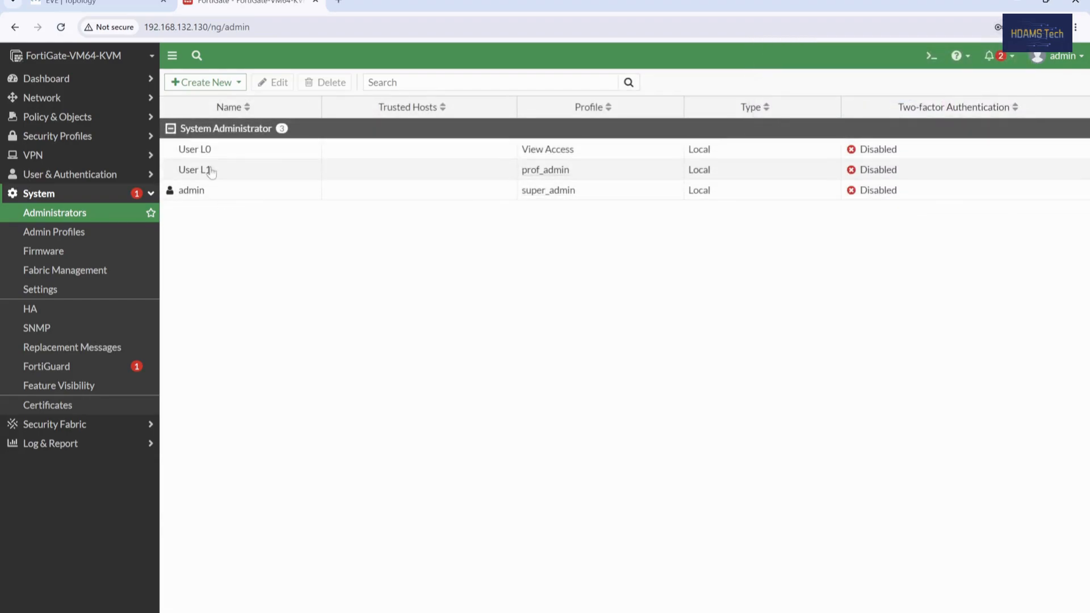
Step: Log out of admin and log in as User L0 with its password
{"action": "left_click", "coordinate": [1072, 65]}
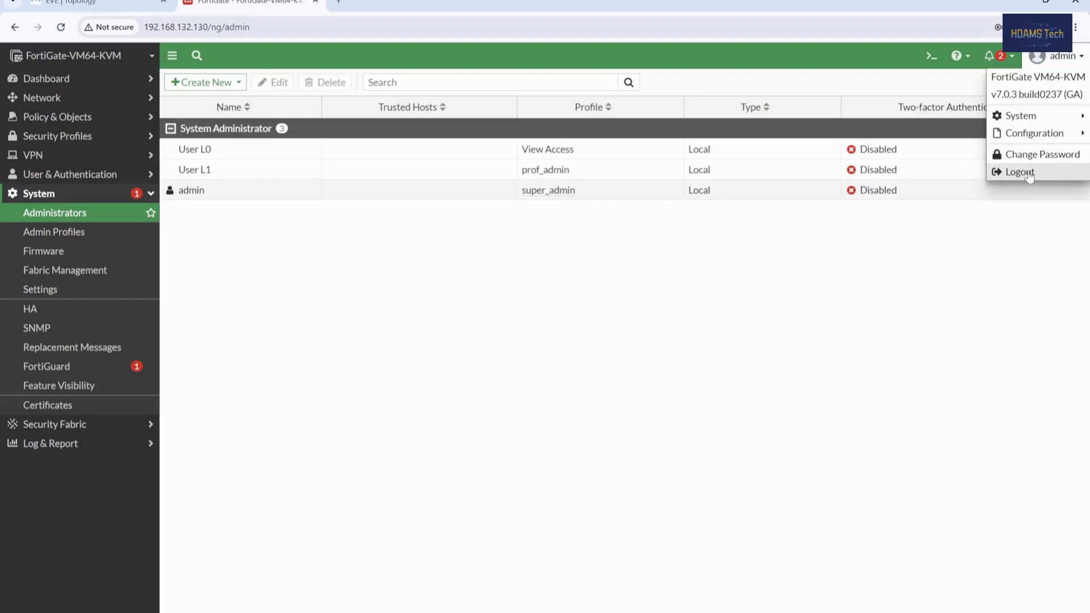
{"action": "left_click", "coordinate": [1011, 173]}
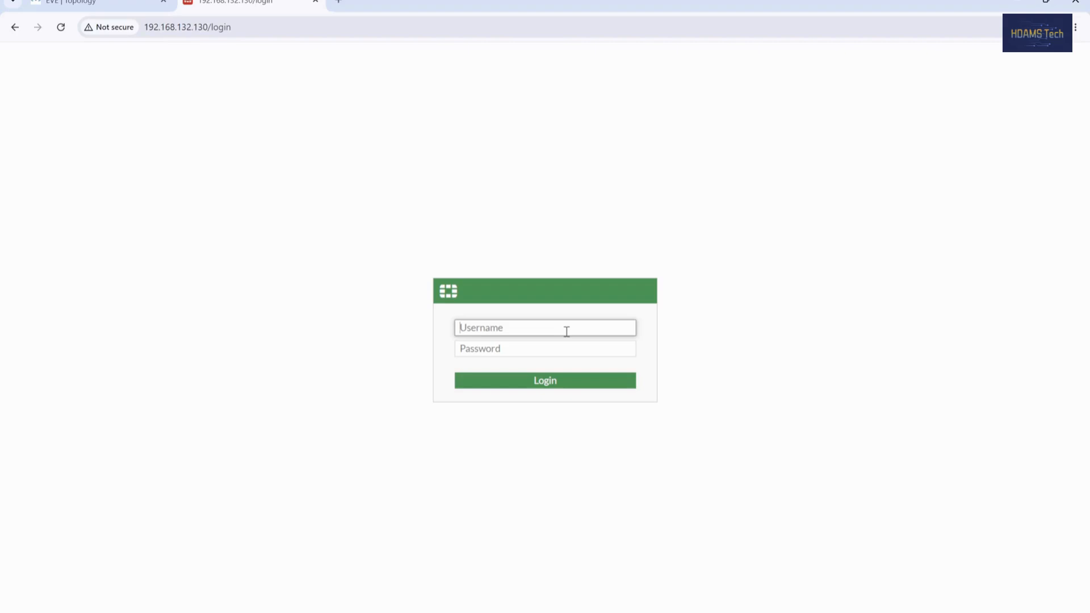
{"action": "type", "text": "User L0"}
{"action": "key", "text": "Tab"}
{"action": "type", "text": "••"}
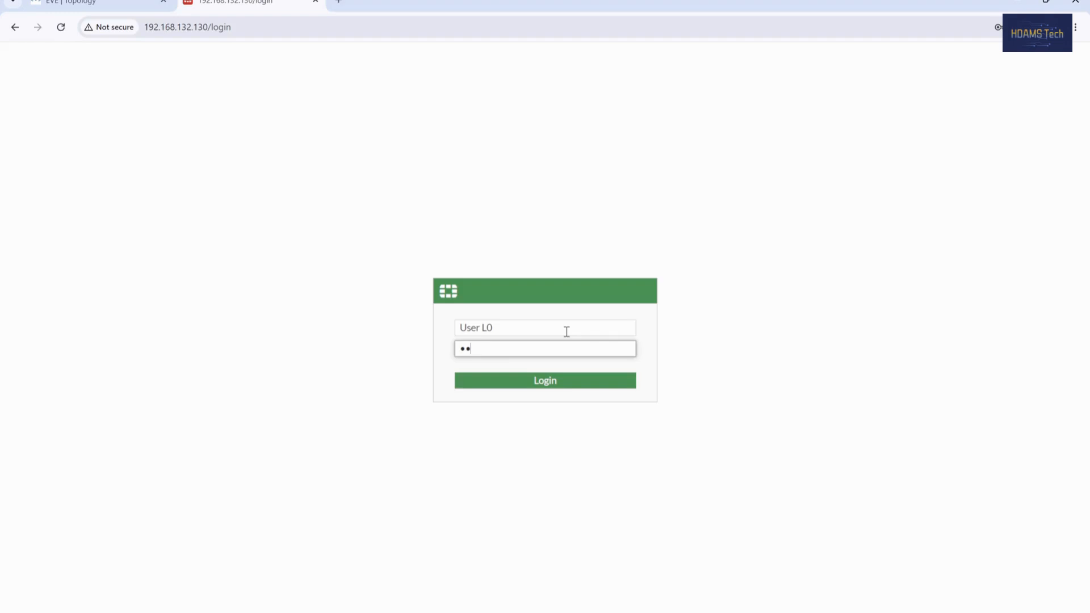
{"action": "type", "text": "•••"}
{"action": "key", "text": "Return"}
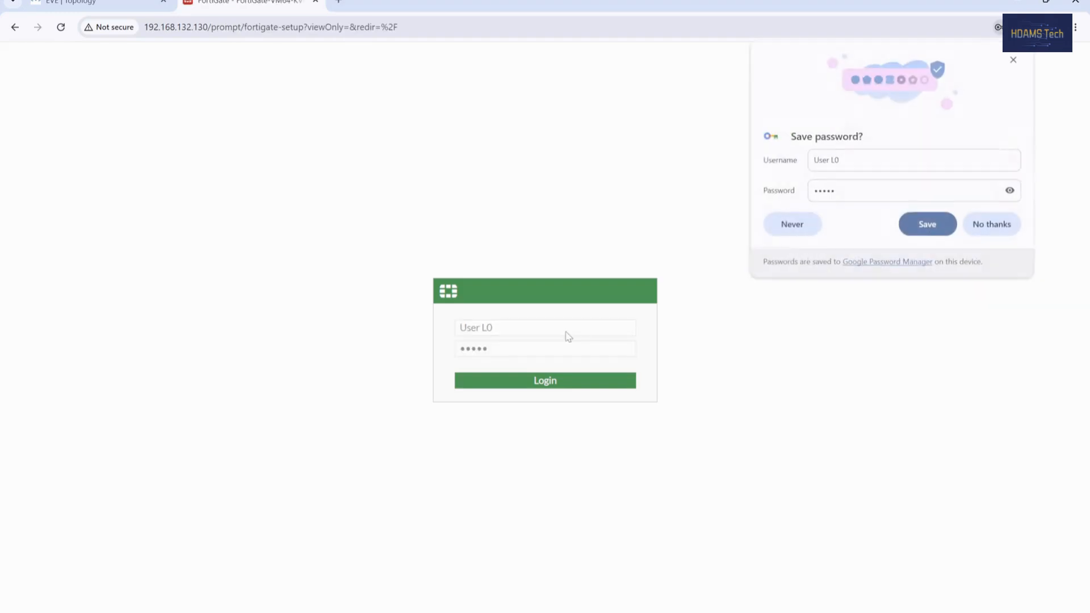
Step: Decline the password save, postpone setup, and dismiss the FortiOS 7.0 notice
{"action": "left_click", "coordinate": [994, 225]}
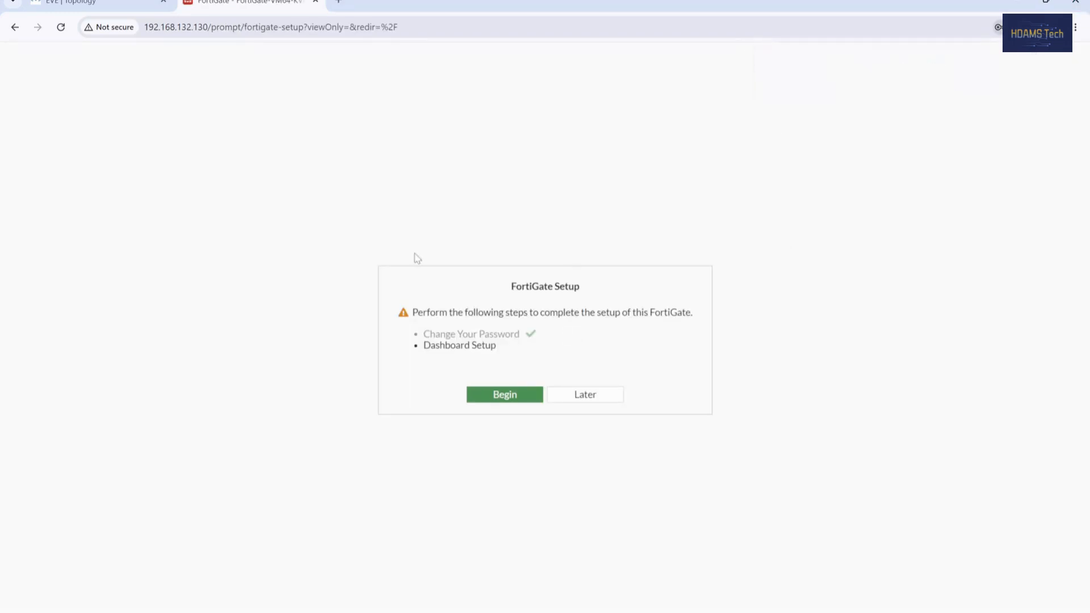
{"action": "left_click", "coordinate": [585, 394]}
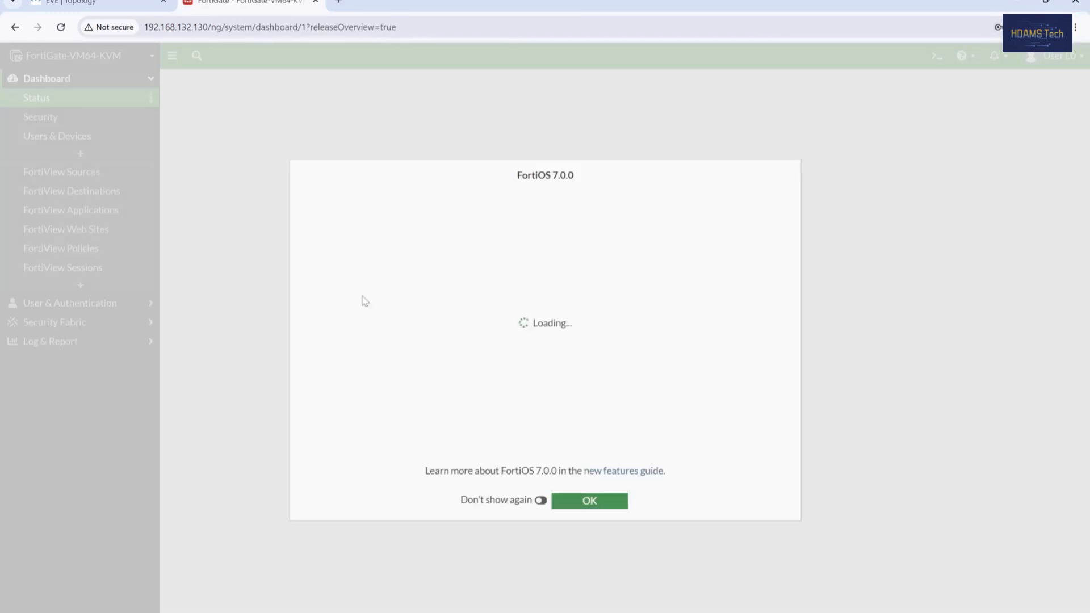
{"action": "left_click", "coordinate": [570, 498]}
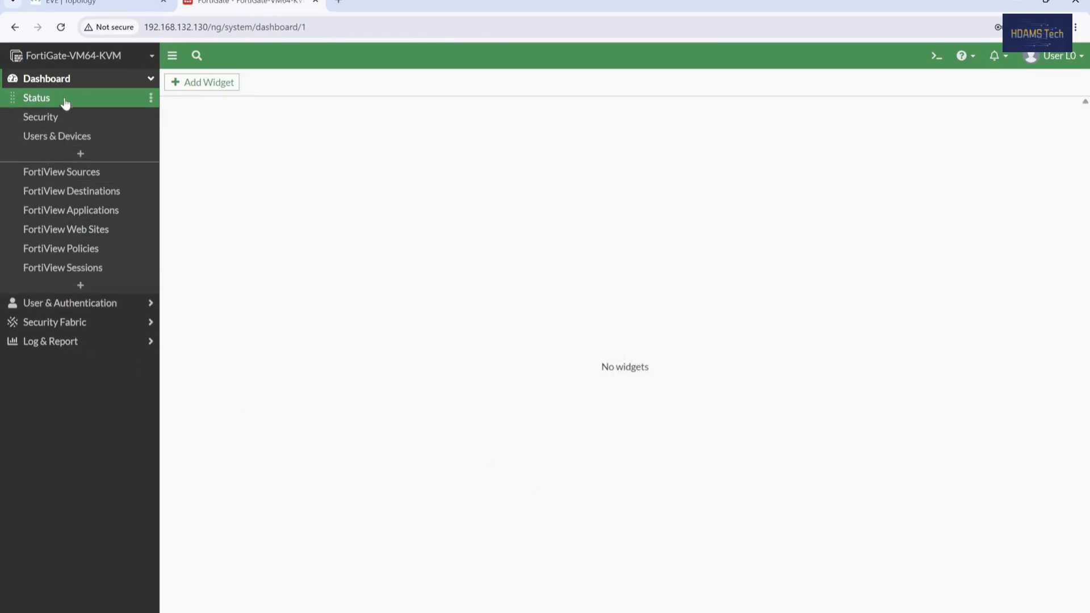
Step: Expand Dashboard, User & Authentication, Security Fabric and Log & Report, viewing Forward and Local Traffic logs
{"action": "left_click", "coordinate": [80, 84]}
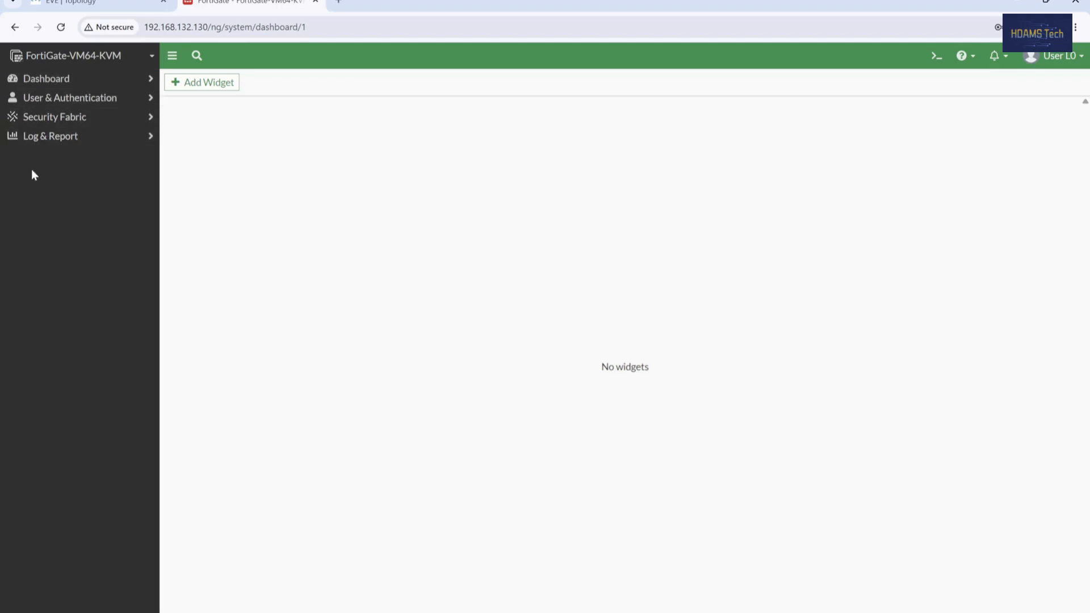
{"action": "left_click", "coordinate": [84, 79]}
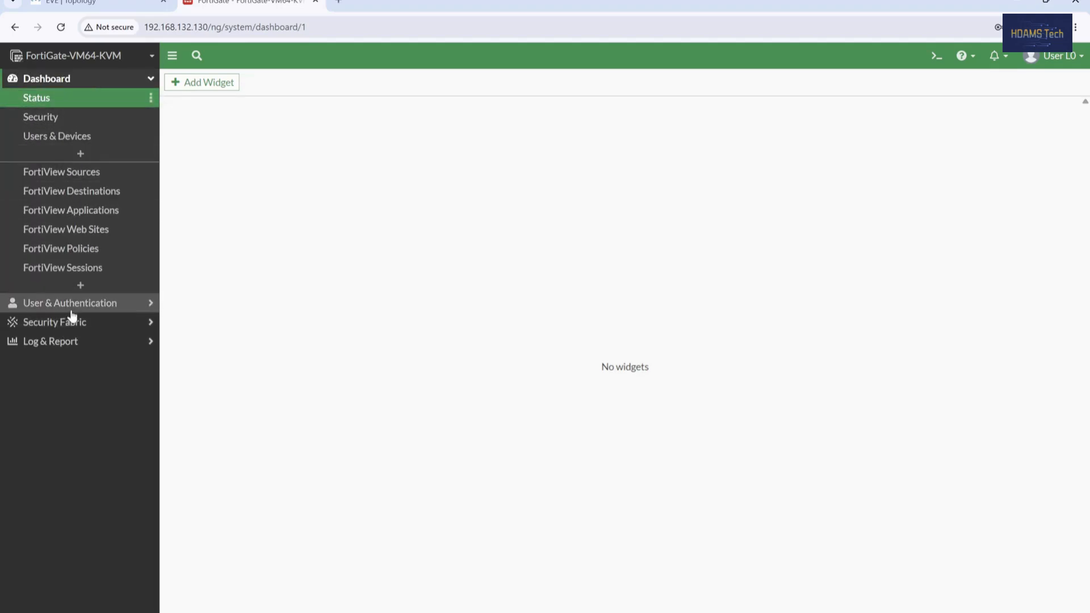
{"action": "left_click", "coordinate": [71, 305]}
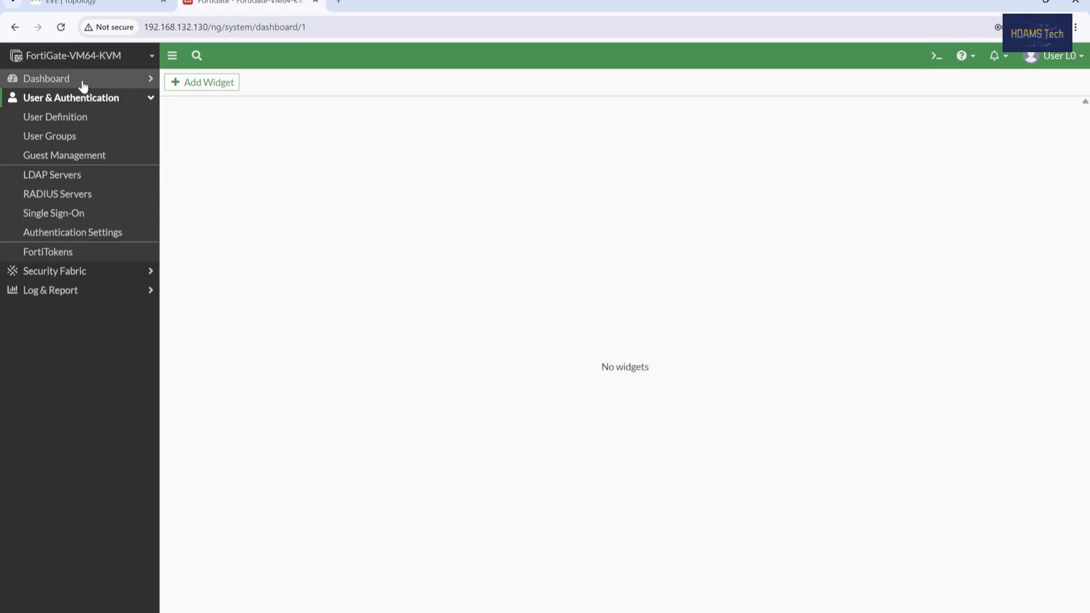
{"action": "left_click", "coordinate": [62, 272]}
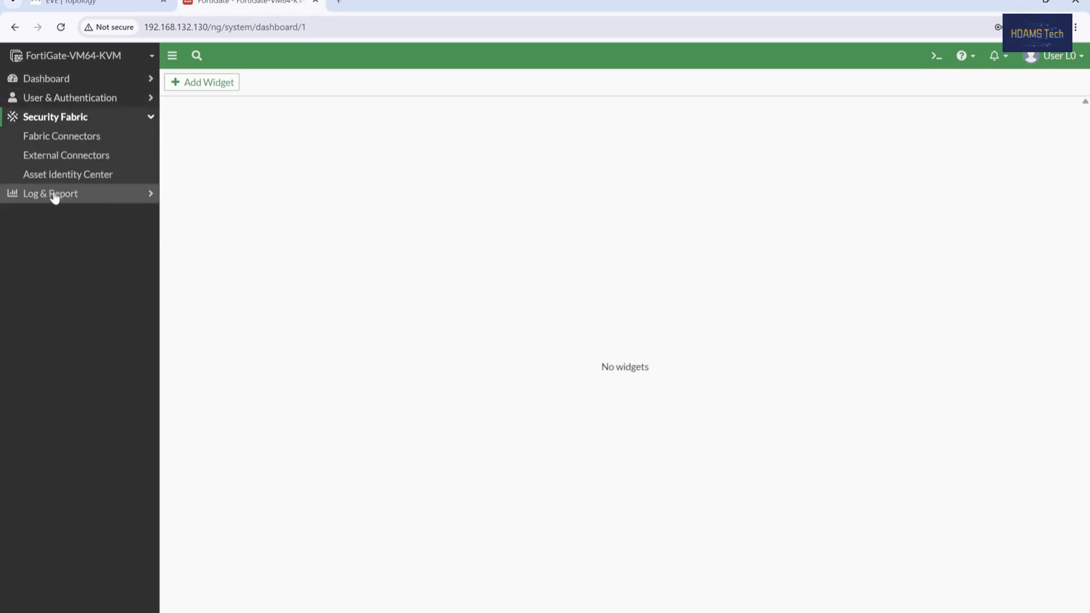
{"action": "left_click", "coordinate": [54, 193]}
{"action": "left_click", "coordinate": [105, 161]}
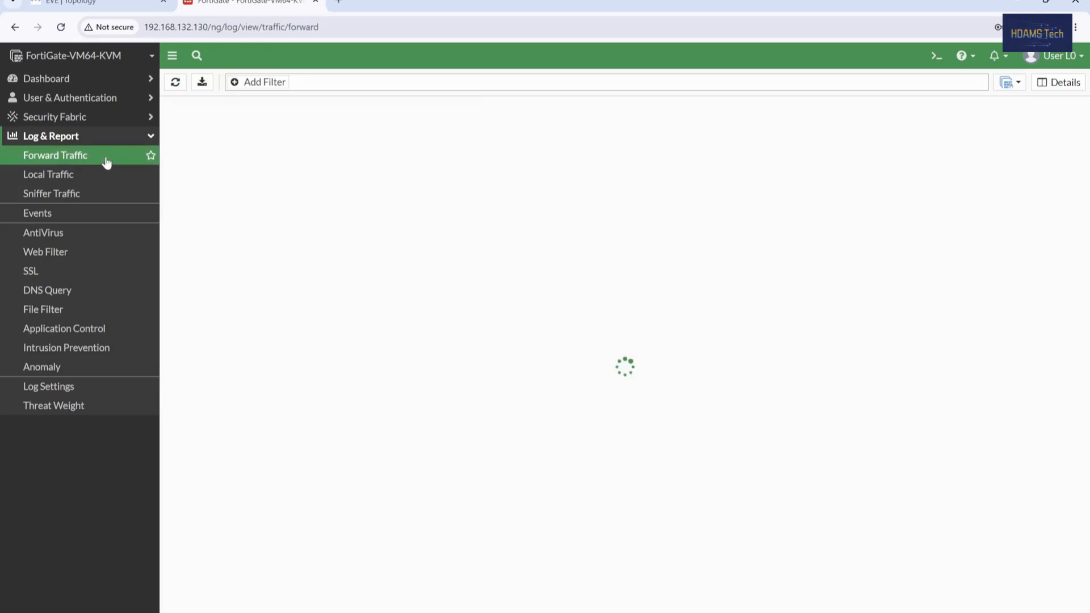
{"action": "left_click", "coordinate": [83, 179]}
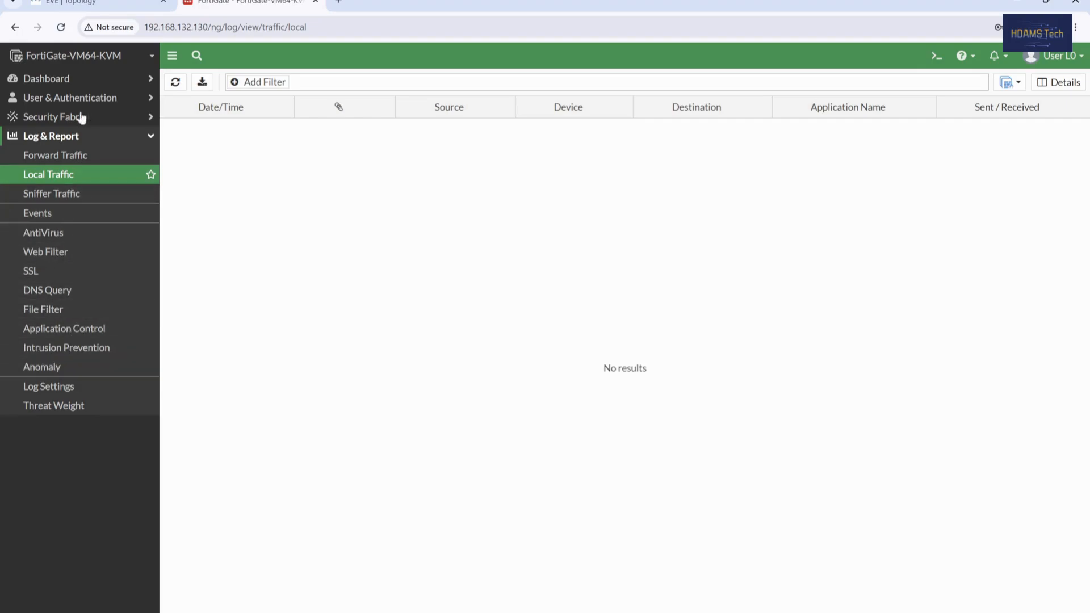
{"action": "left_click", "coordinate": [62, 81]}
Step: Add the FortiView Application Bandwidth widget to User L0's Status dashboard
{"action": "left_click", "coordinate": [75, 103]}
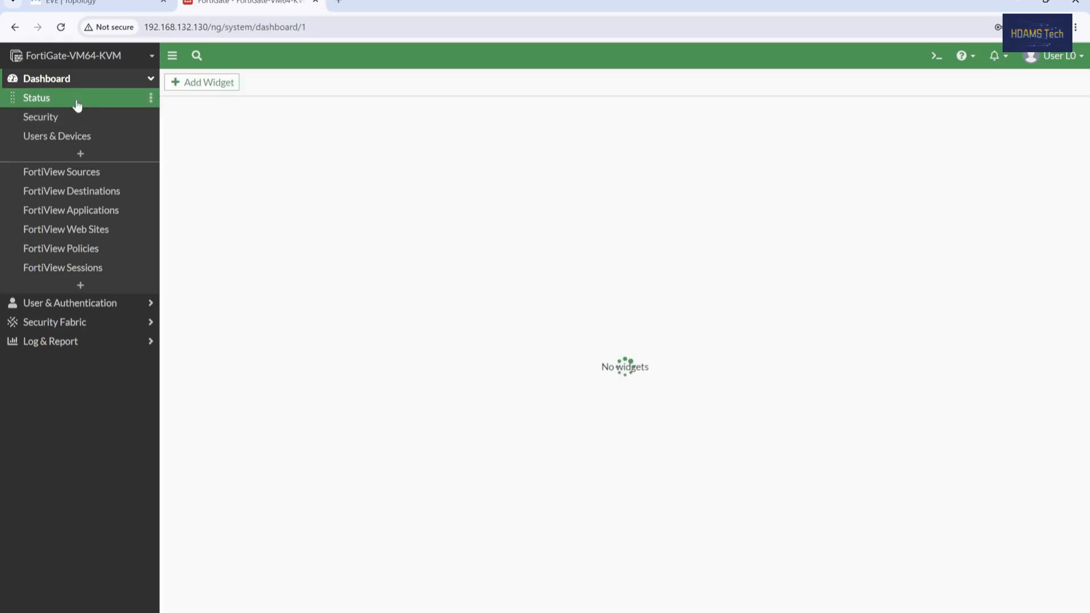
{"action": "left_click", "coordinate": [199, 83]}
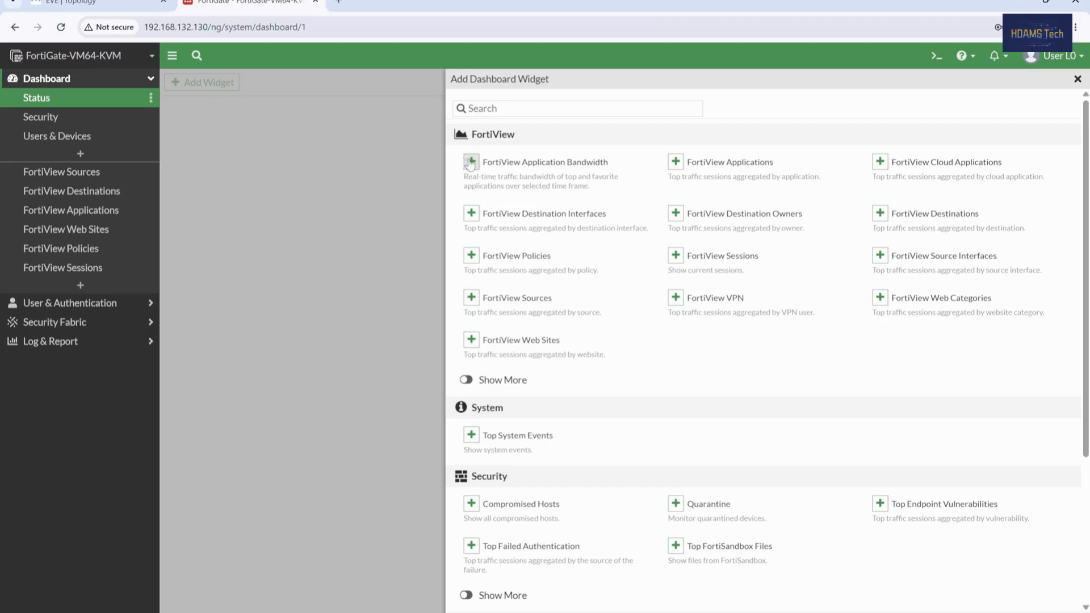
{"action": "left_click", "coordinate": [471, 162]}
{"action": "left_click", "coordinate": [748, 177]}
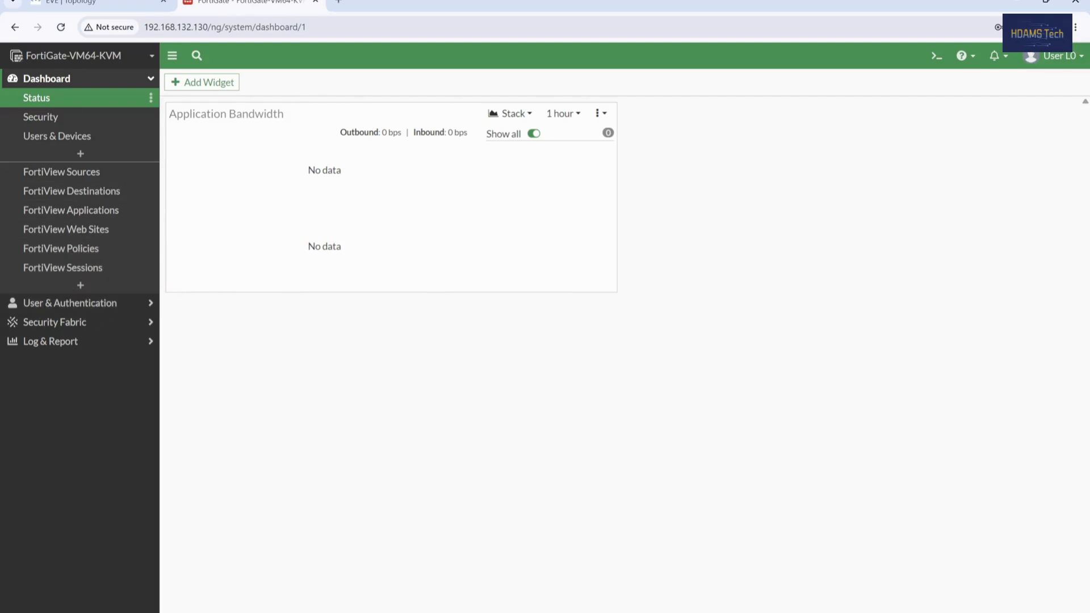
{"action": "left_click", "coordinate": [1035, 55]}
Step: Log out of User L0 and sign back in as admin, postponing setup
{"action": "left_click", "coordinate": [1021, 122]}
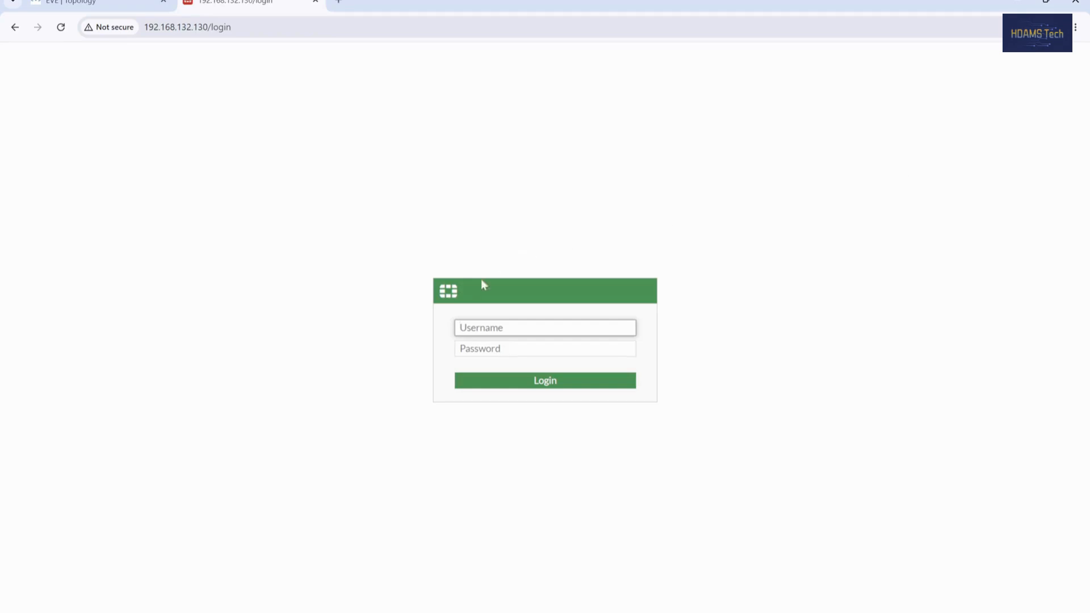
{"action": "type", "text": "admin"}
{"action": "key", "text": "Tab"}
{"action": "type", "text": "ad"}
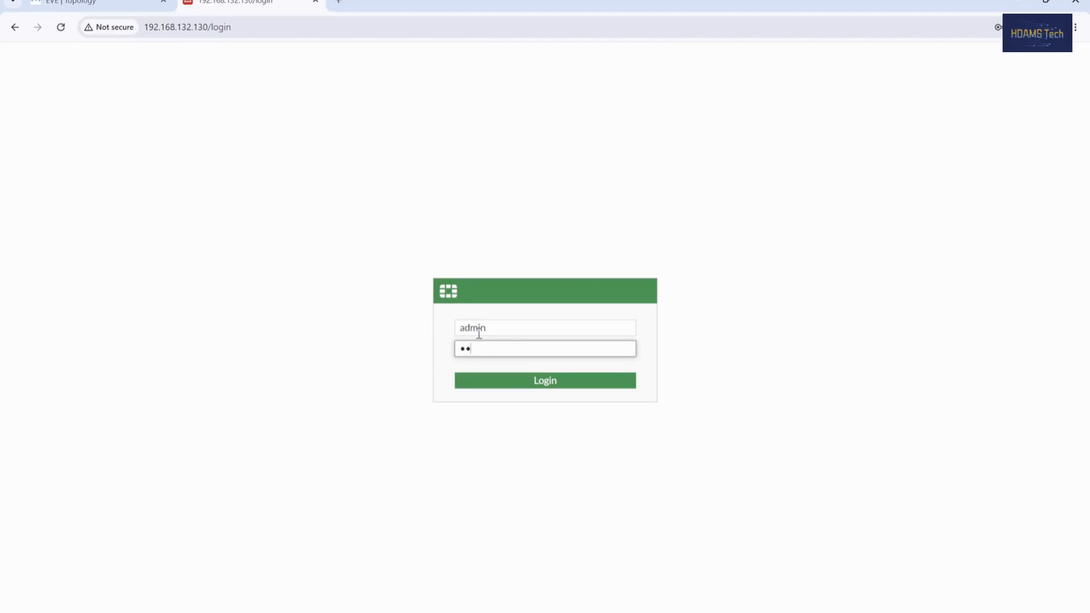
{"action": "key", "text": "Return"}
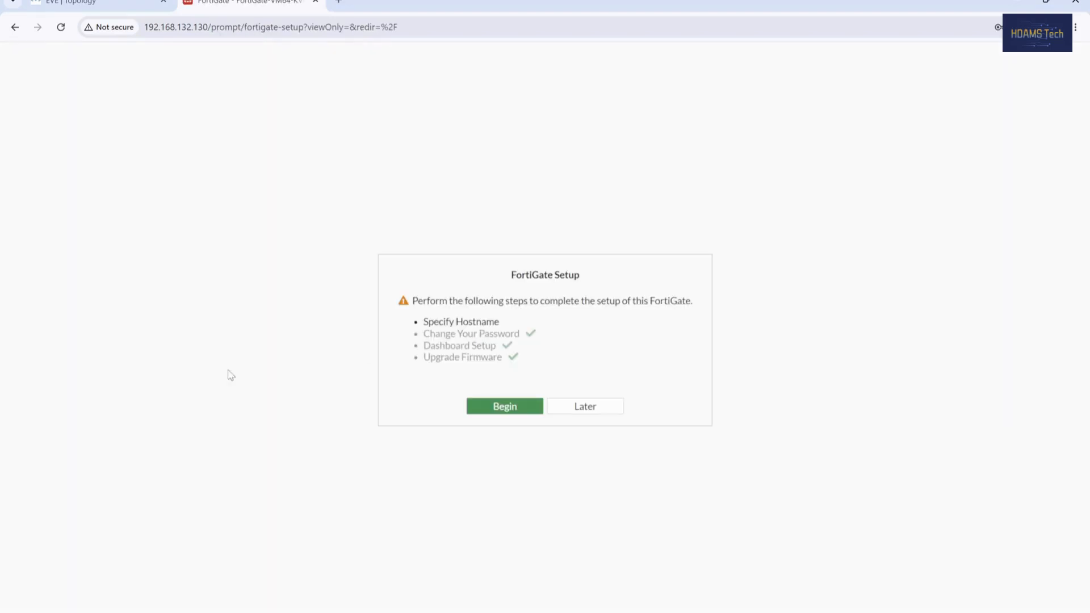
{"action": "left_click", "coordinate": [608, 406]}
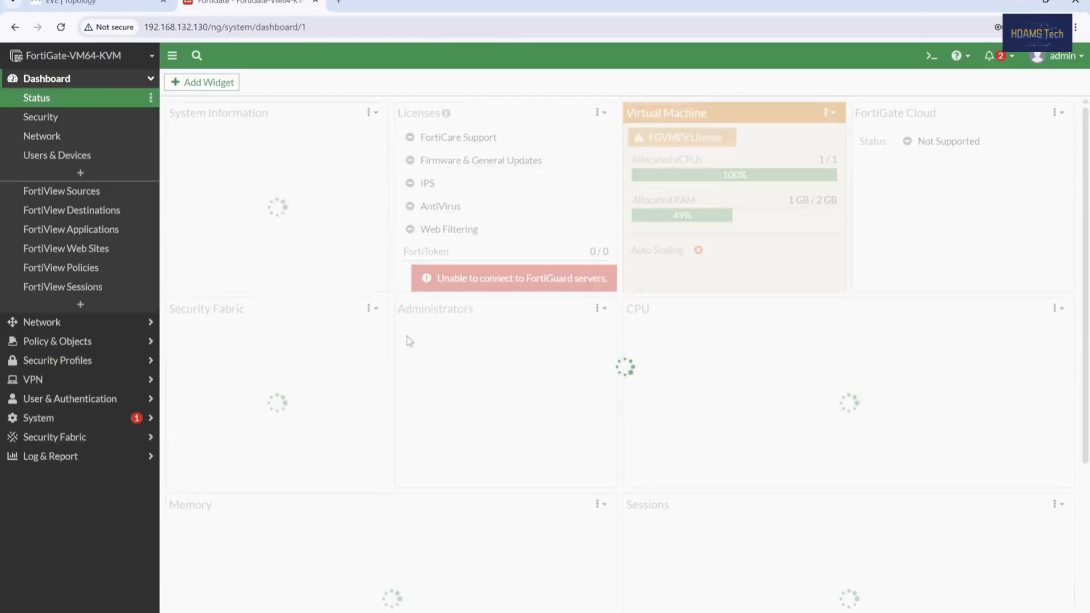
Step: Edit the View Access profile to grant Read on Network, then view Administrators
{"action": "left_click", "coordinate": [56, 420]}
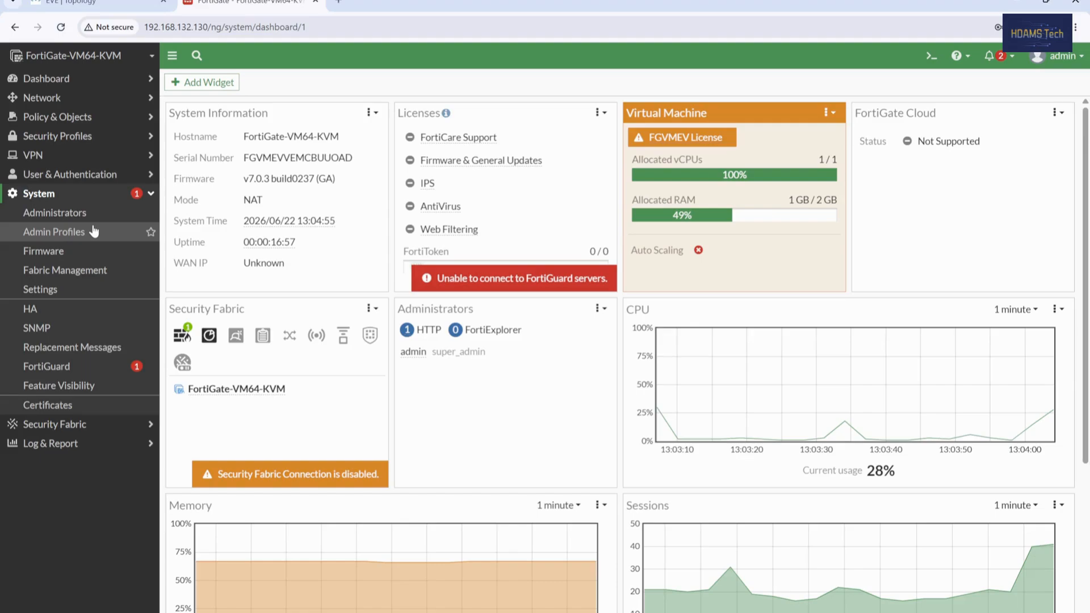
{"action": "left_click", "coordinate": [94, 232]}
{"action": "left_click", "coordinate": [214, 140]}
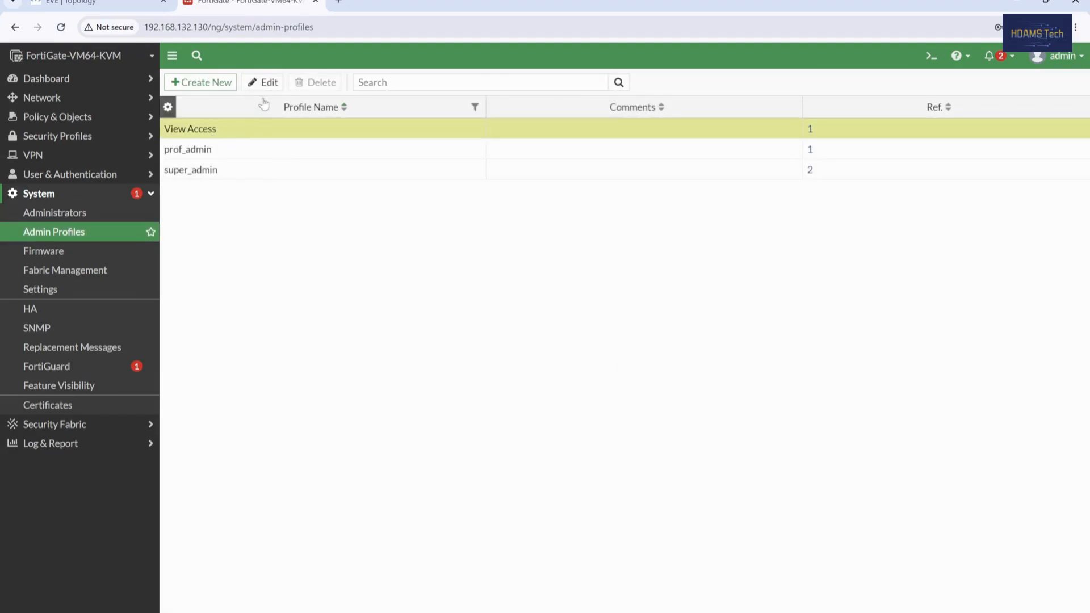
{"action": "left_click", "coordinate": [263, 82]}
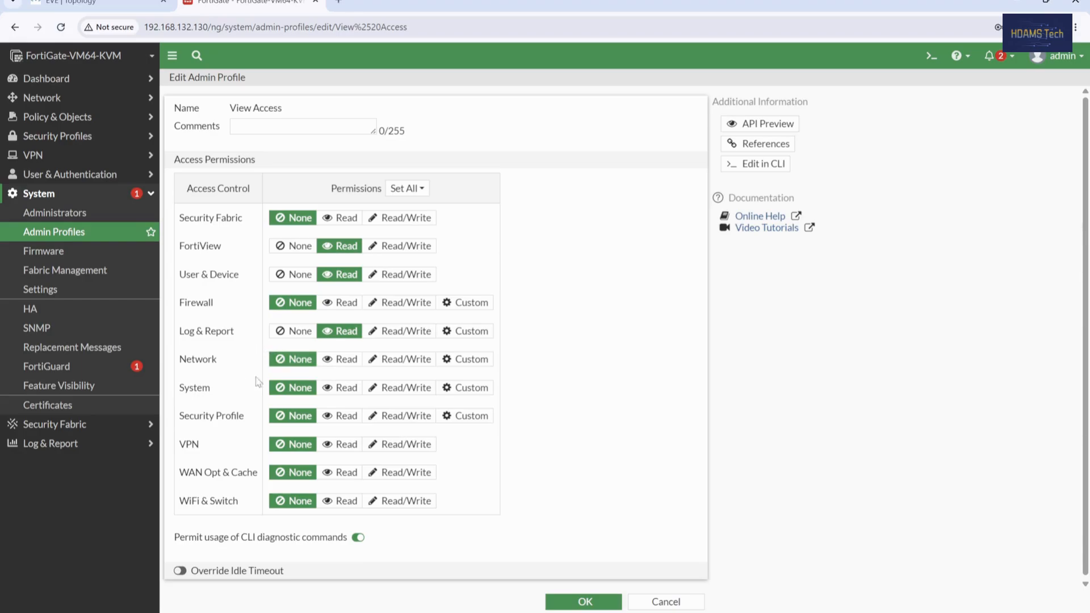
{"action": "left_click", "coordinate": [345, 361]}
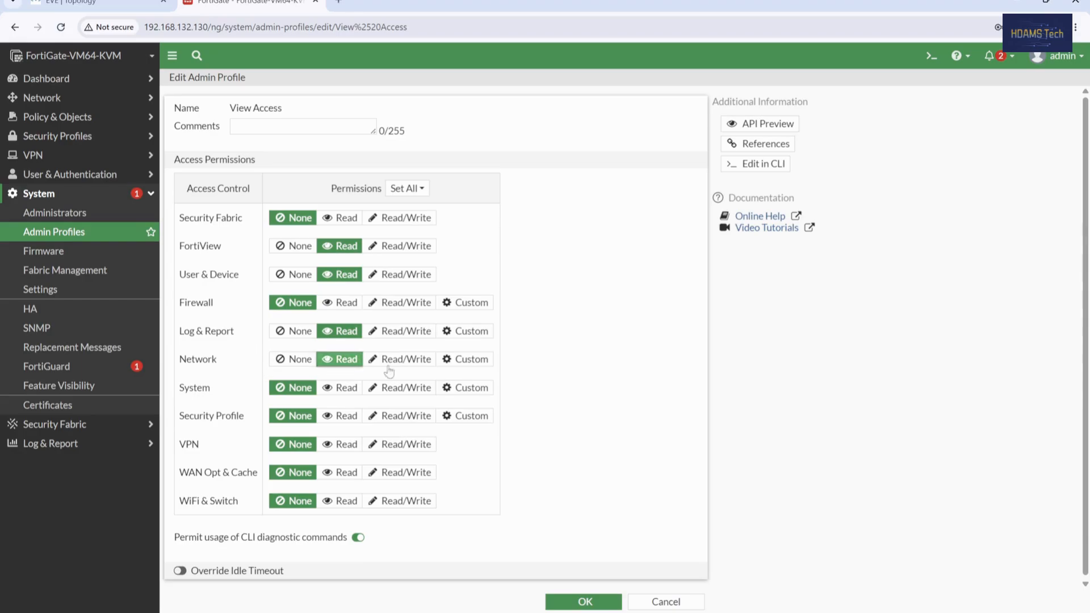
{"action": "left_click", "coordinate": [583, 601]}
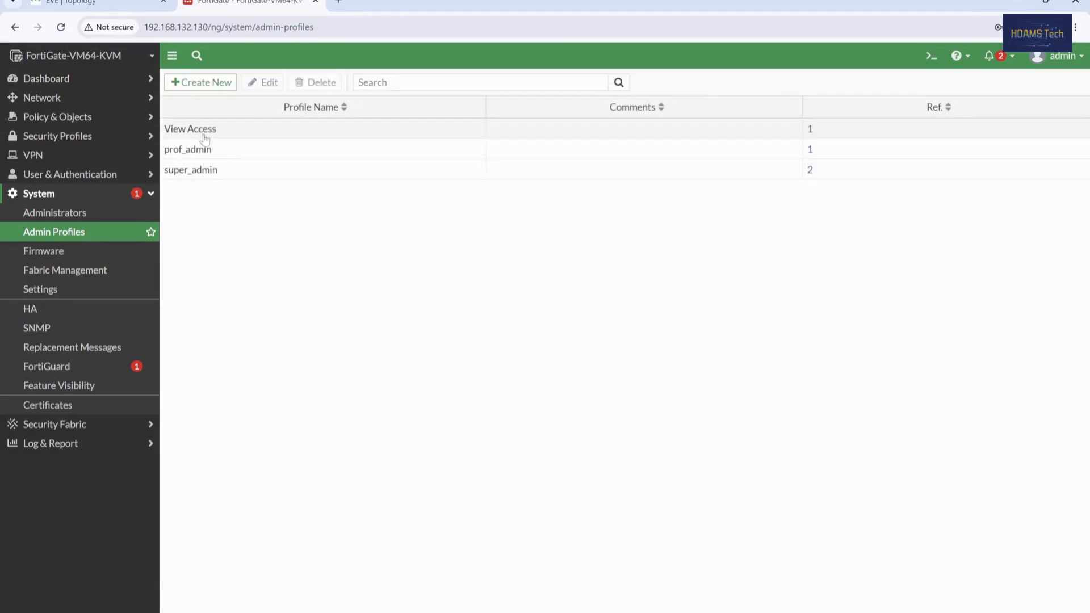
{"action": "left_click", "coordinate": [79, 214]}
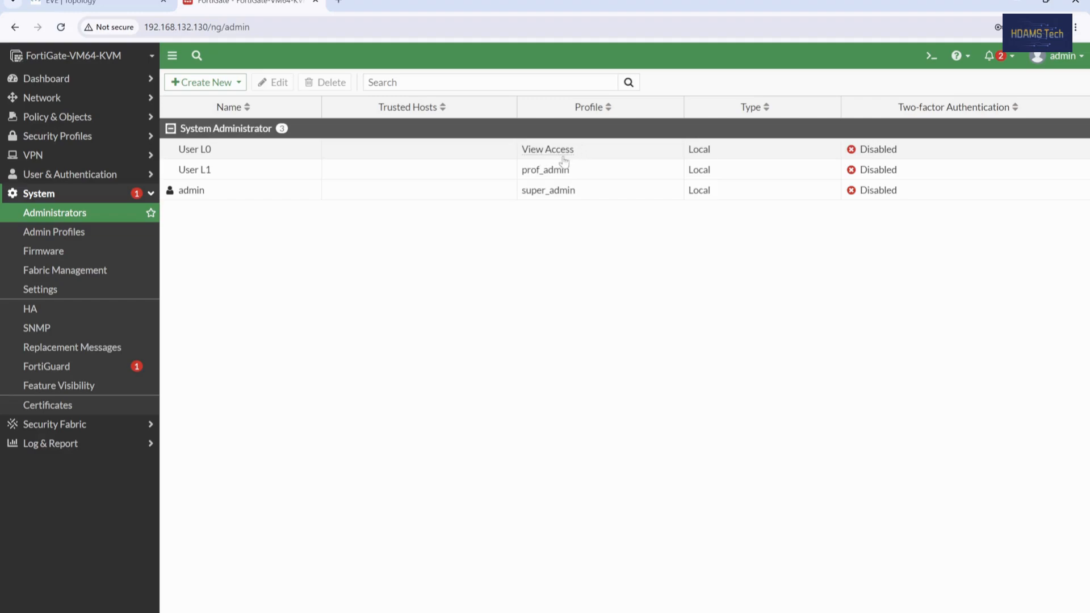
Step: Log out of admin and make a User L0 login attempt that fails
{"action": "left_click", "coordinate": [1076, 55]}
{"action": "left_click", "coordinate": [1022, 171]}
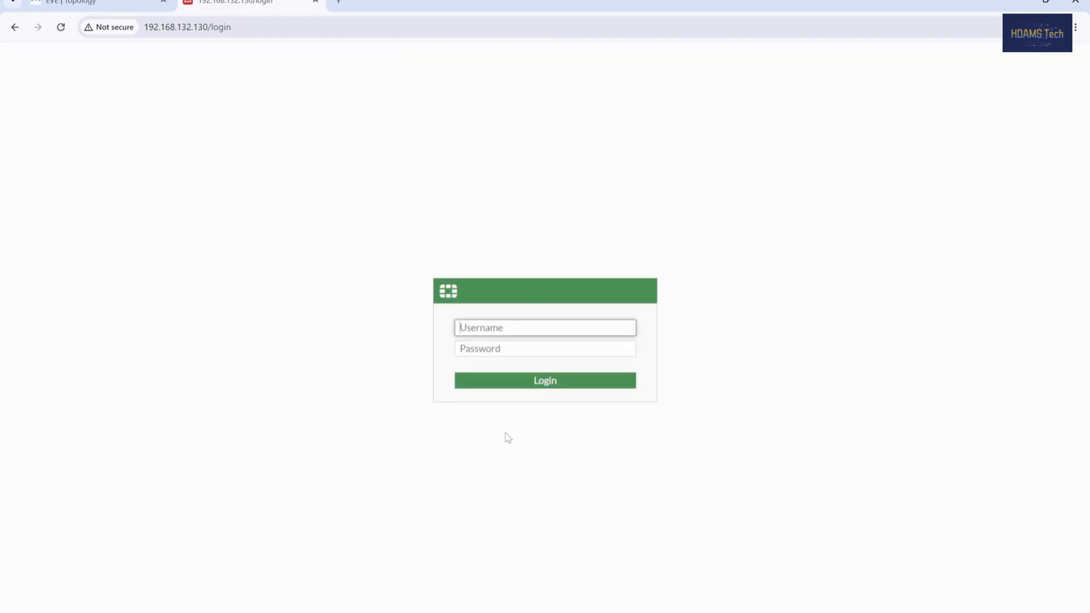
{"action": "type", "text": "admin"}
{"action": "key", "text": "Tab"}
{"action": "type", "text": "a"}
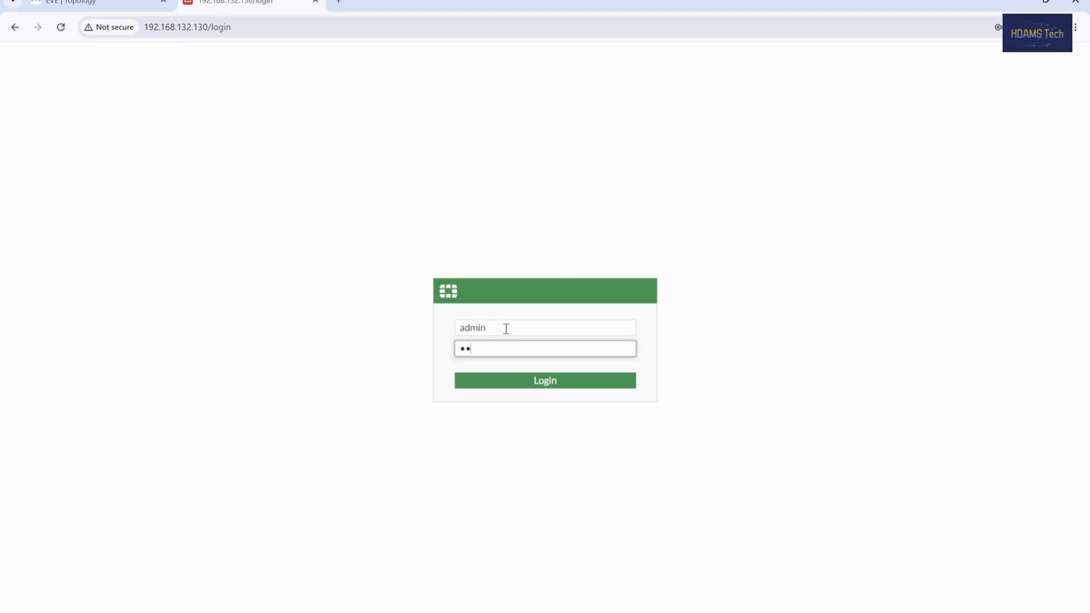
{"action": "key", "text": "BackSpace"}
{"action": "key", "text": "BackSpace"}
{"action": "key", "text": "shift+Tab"}
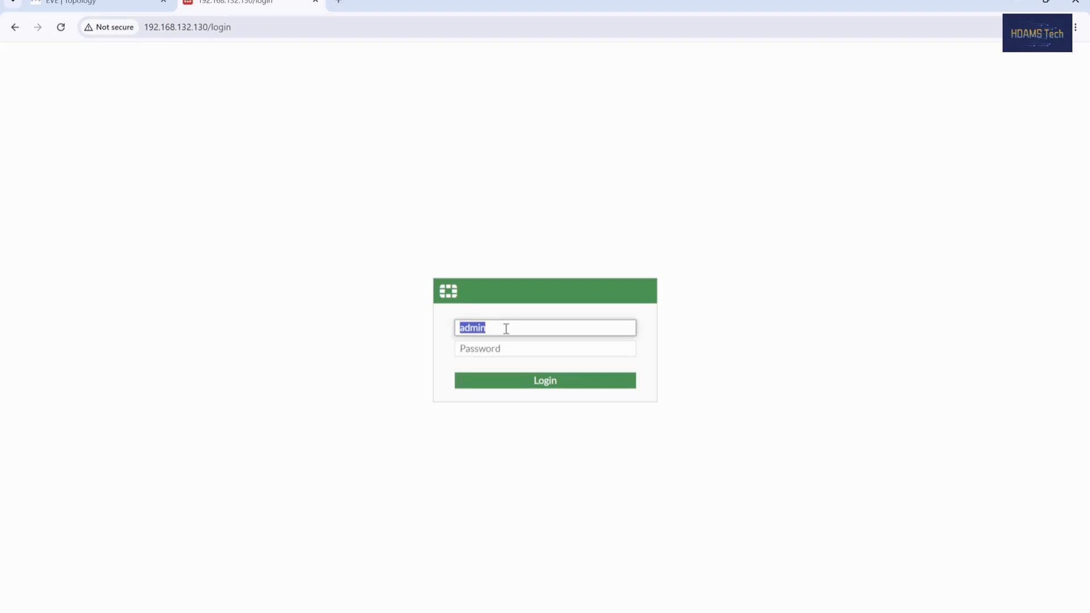
{"action": "type", "text": "user L0"}
{"action": "key", "text": "Tab"}
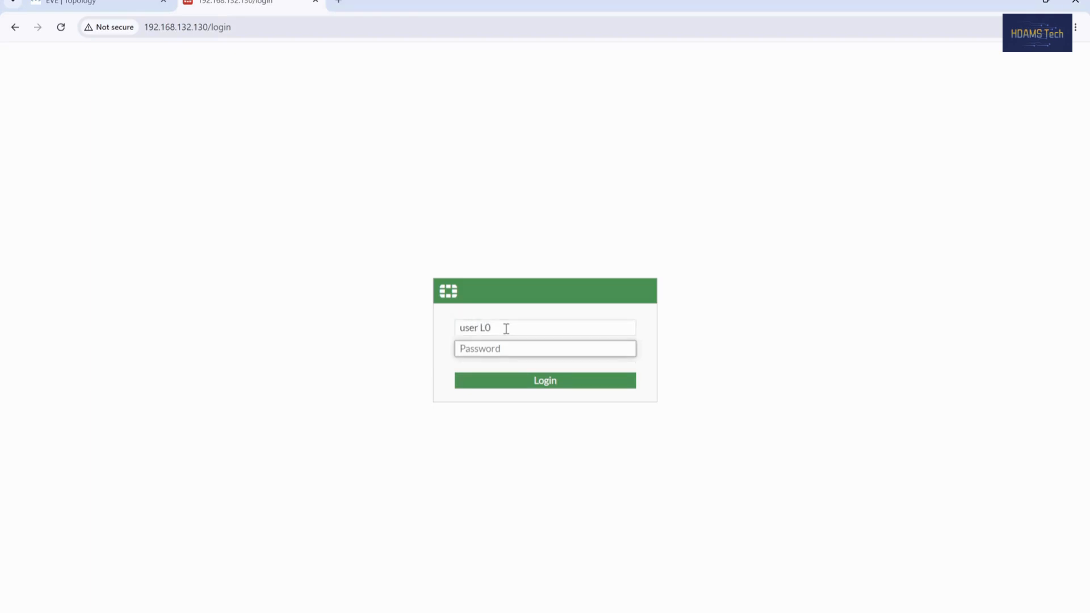
{"action": "type", "text": "a"}
{"action": "key", "text": "Return"}
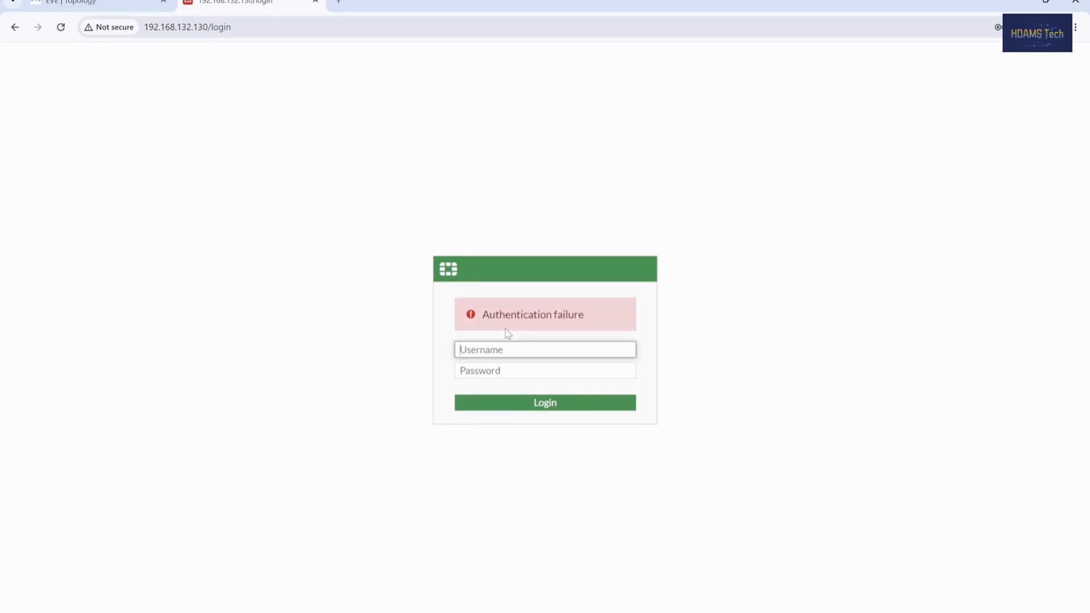
Step: Sign in as User L0, dismiss the password bubble and the FortiOS 7.0.0 dialog
{"action": "type", "text": "User L0"}
{"action": "key", "text": "Tab"}
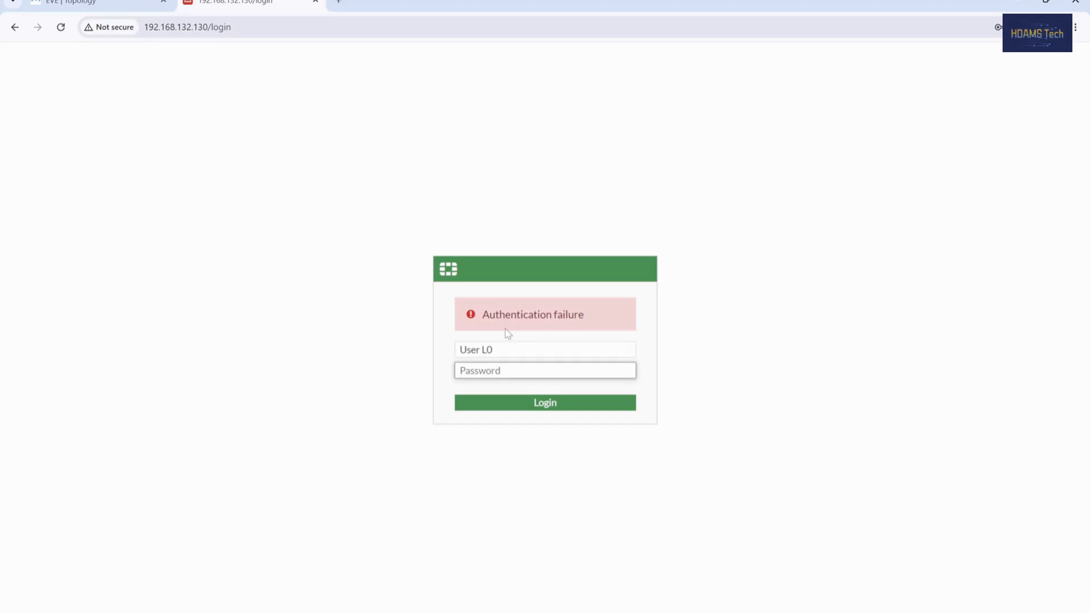
{"action": "type", "text": "pa"}
{"action": "key", "text": "Return"}
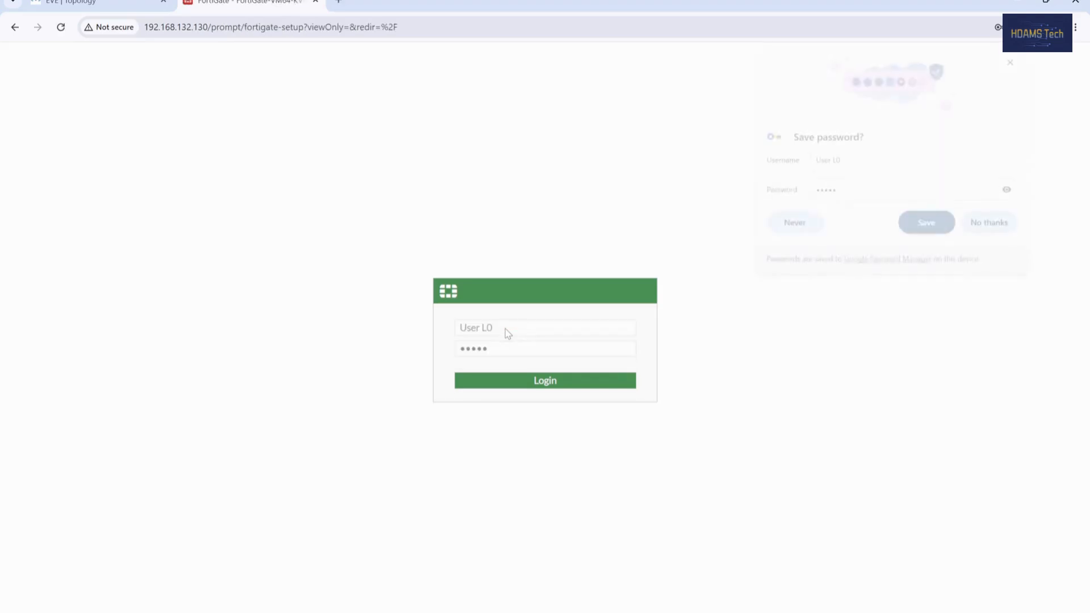
{"action": "left_click", "coordinate": [1002, 224]}
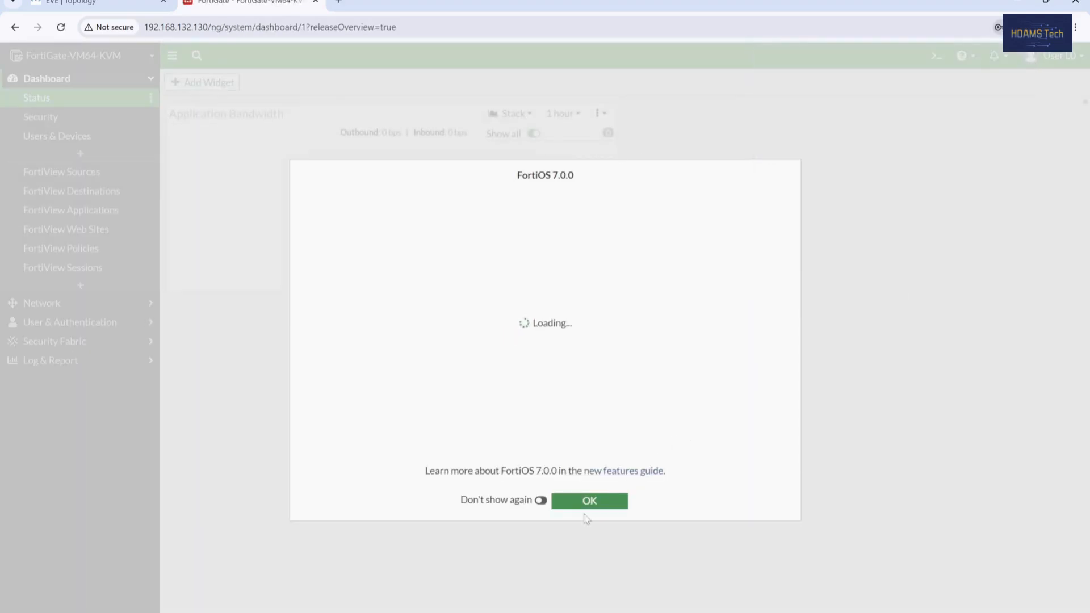
{"action": "left_click", "coordinate": [586, 503]}
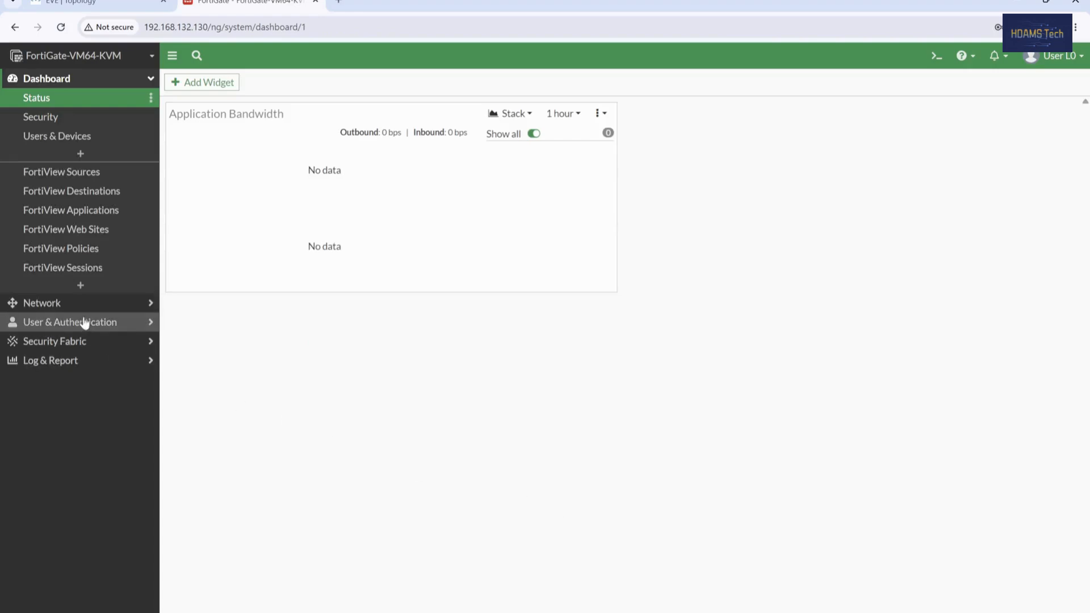
Step: Browse the Network pages: Interfaces, Packet Capture, SD-WAN, RIP and OSPF
{"action": "left_click", "coordinate": [61, 83]}
{"action": "left_click", "coordinate": [63, 100]}
{"action": "left_click", "coordinate": [86, 121]}
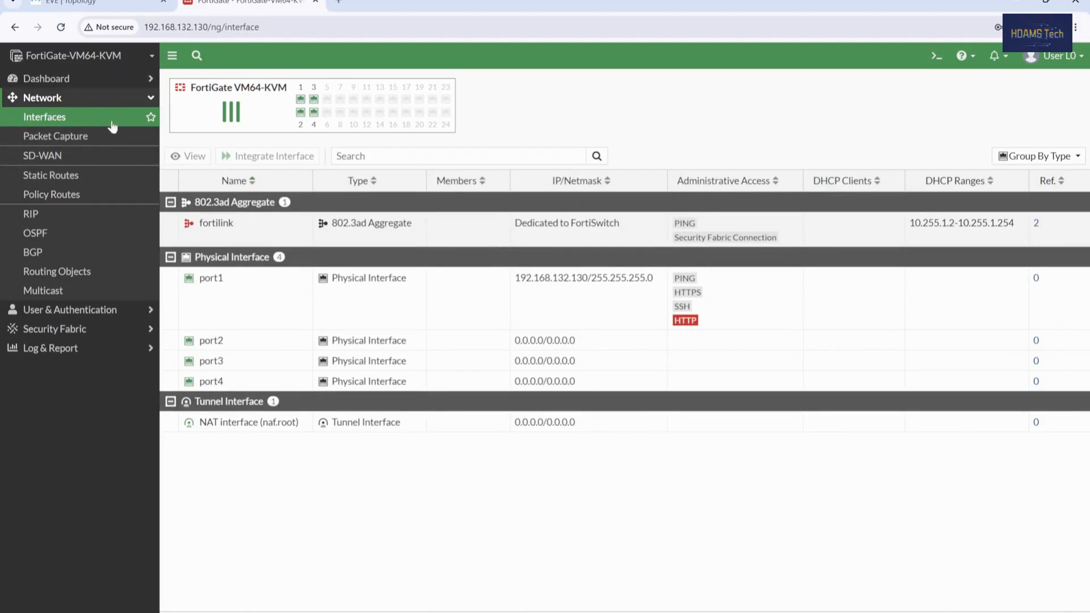
{"action": "left_click", "coordinate": [51, 136]}
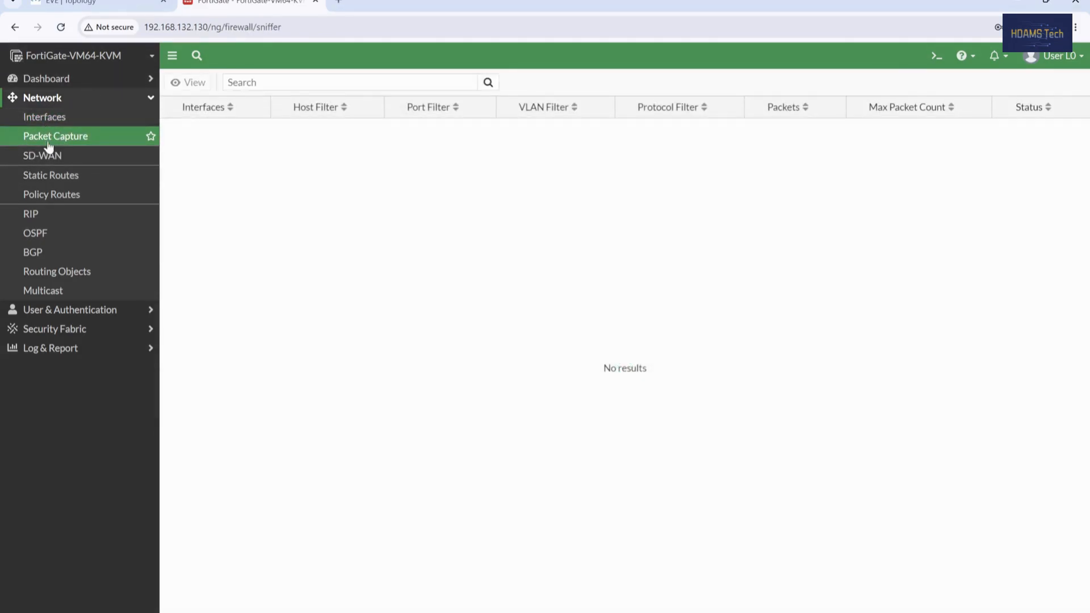
{"action": "left_click", "coordinate": [48, 155]}
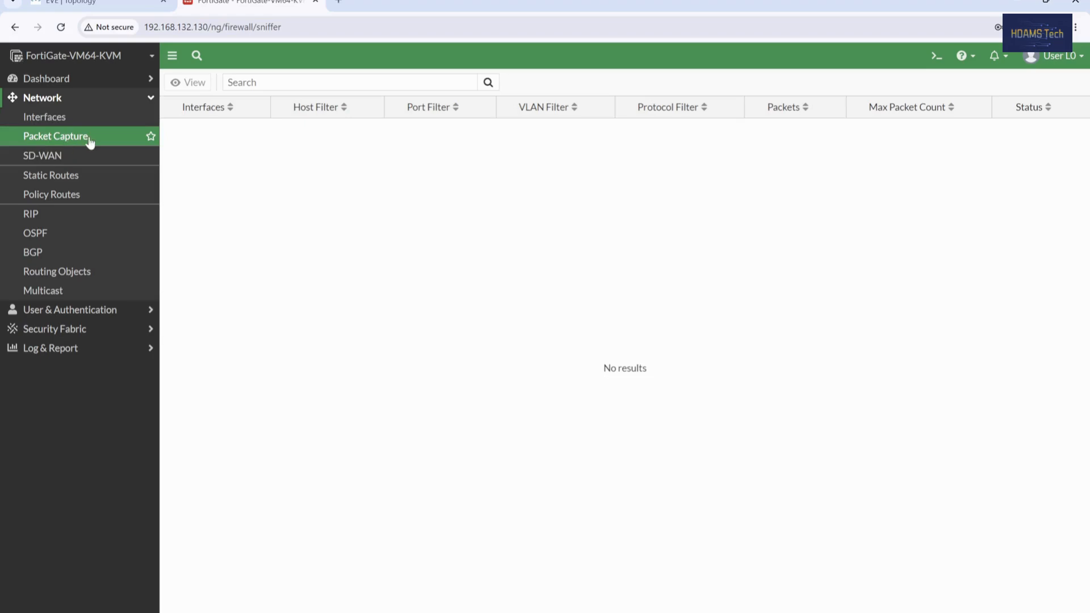
{"action": "left_click", "coordinate": [49, 215]}
{"action": "left_click", "coordinate": [44, 234]}
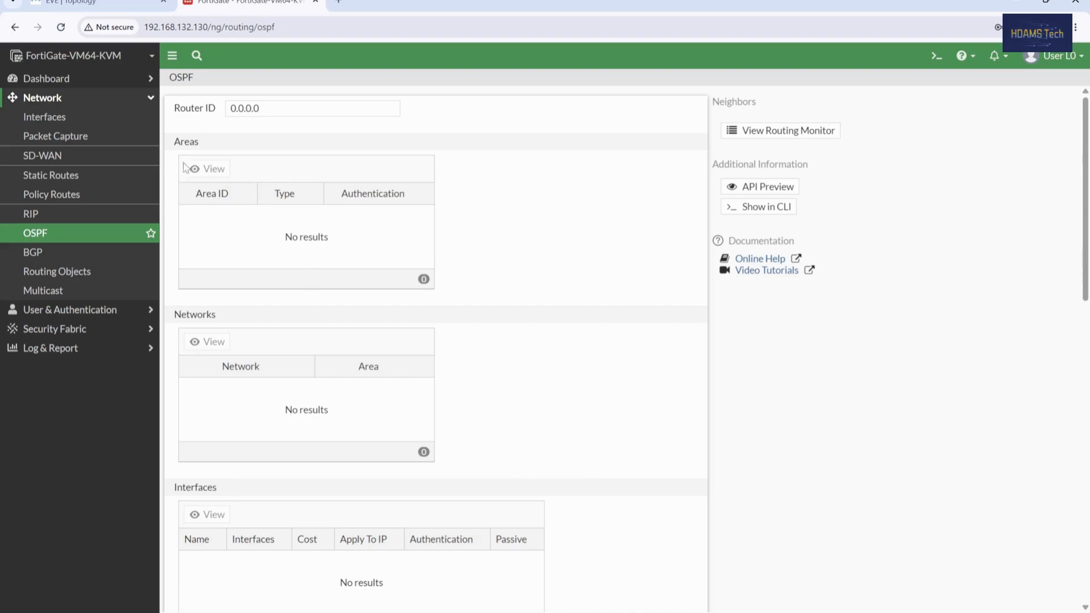
{"action": "left_click", "coordinate": [66, 116]}
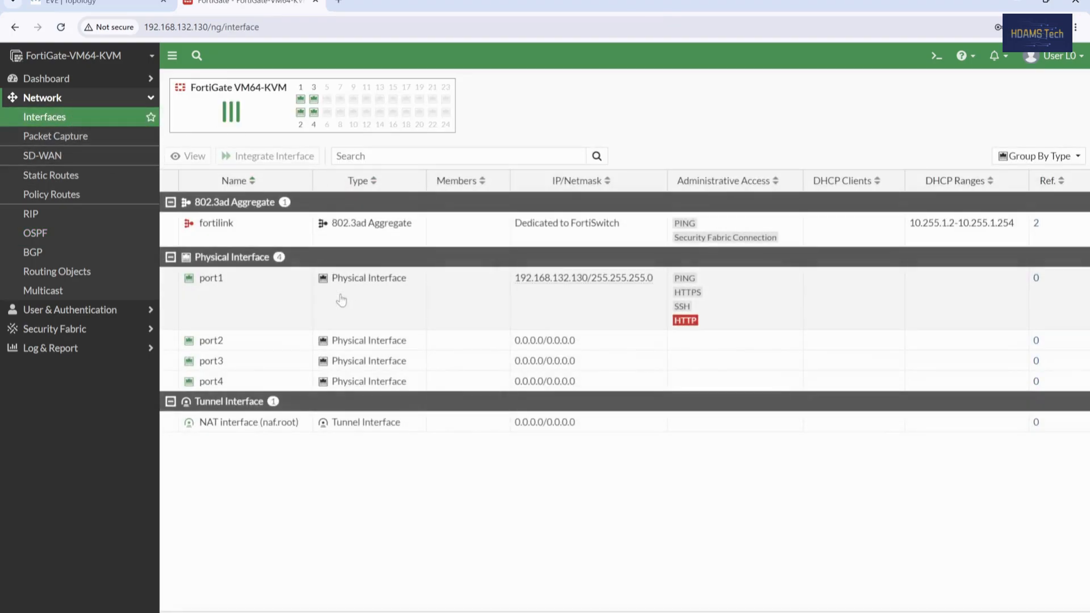
Step: View port1's interface settings read-only, then sign out of User L0
{"action": "left_click", "coordinate": [235, 305]}
{"action": "right_click", "coordinate": [234, 306]}
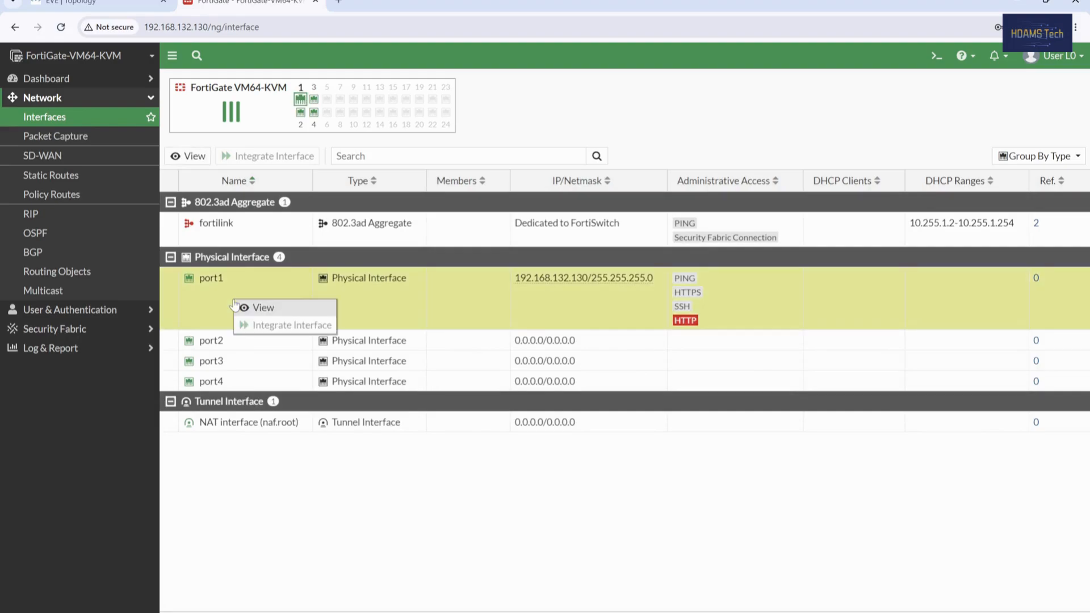
{"action": "left_click", "coordinate": [269, 309]}
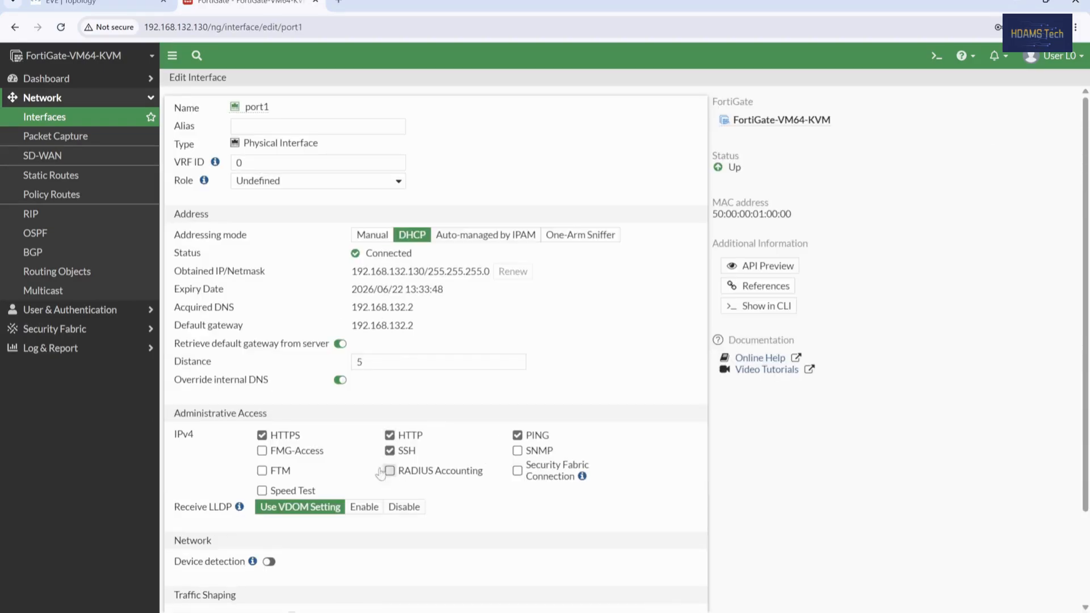
{"action": "scroll", "coordinate": [514, 522], "scroll_direction": "down", "scroll_amount": 2}
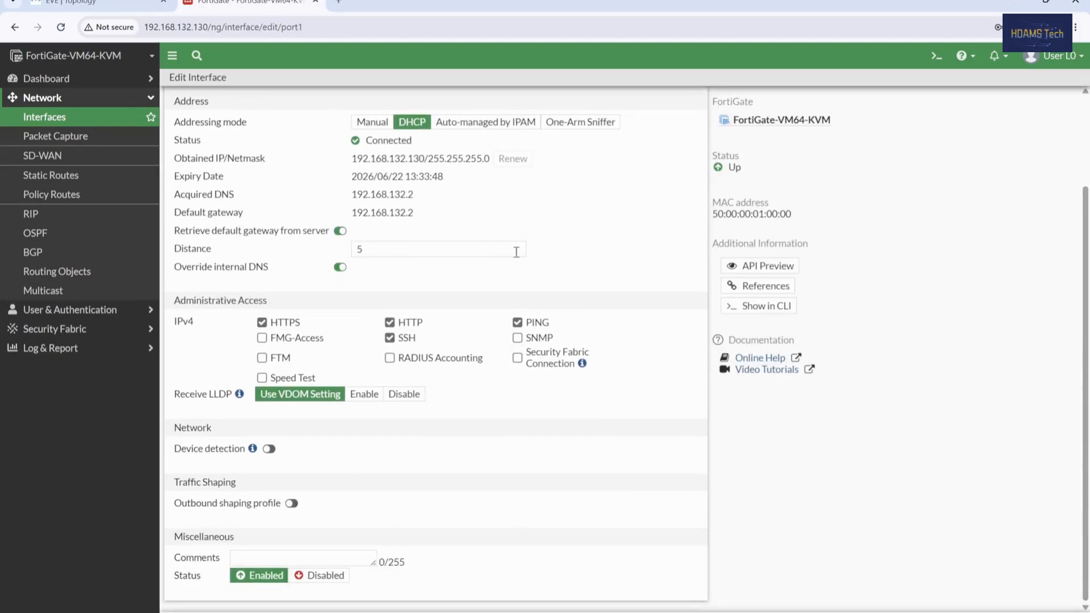
{"action": "scroll", "coordinate": [389, 315], "scroll_direction": "up", "scroll_amount": 2}
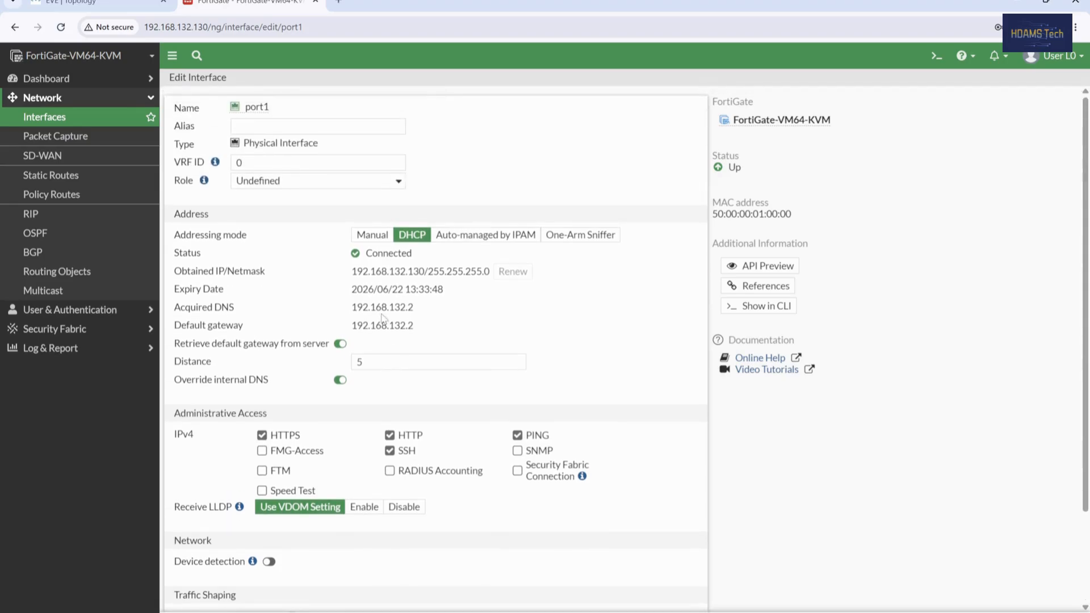
{"action": "left_click", "coordinate": [1073, 54]}
{"action": "left_click", "coordinate": [1016, 118]}
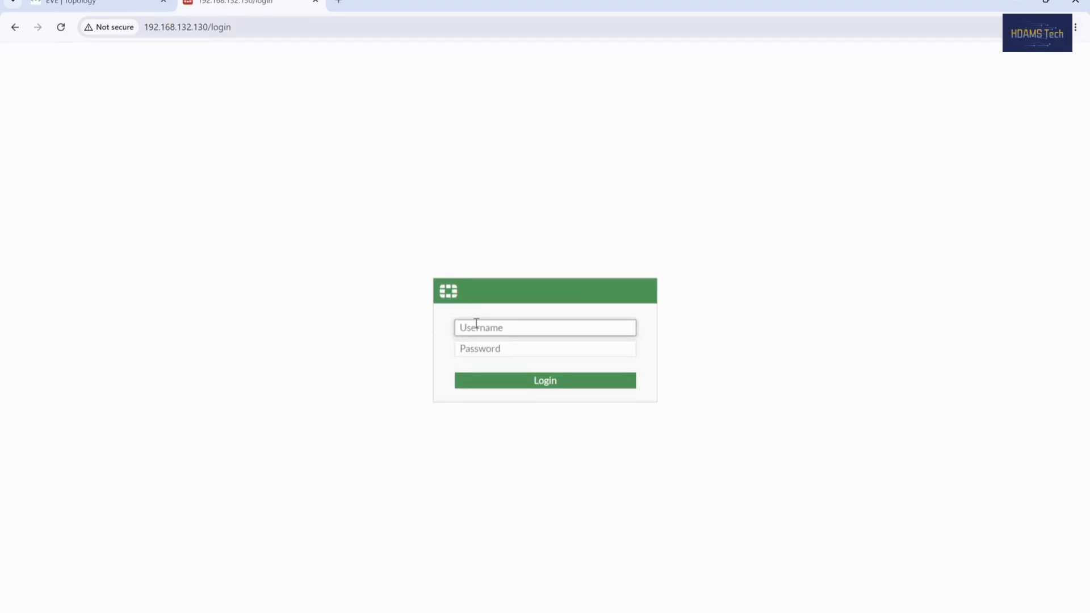
Step: Sign in with the admin account and its password, then postpone the FortiGate setup wizard
{"action": "type", "text": "admin"}
{"action": "key", "text": "Tab"}
{"action": "type", "text": "ad"}
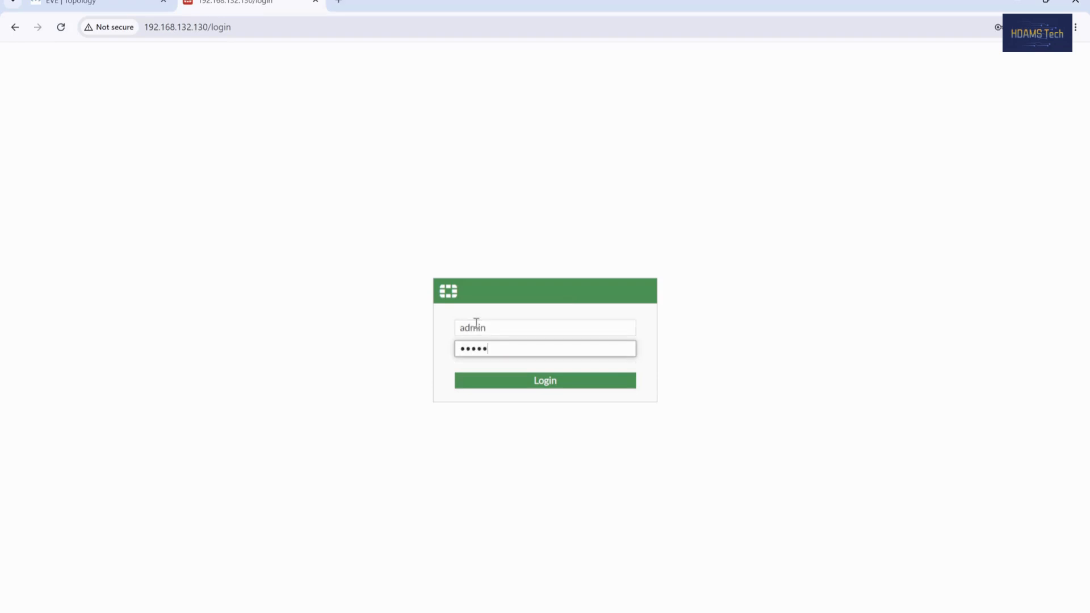
{"action": "type", "text": "min"}
{"action": "key", "text": "Return"}
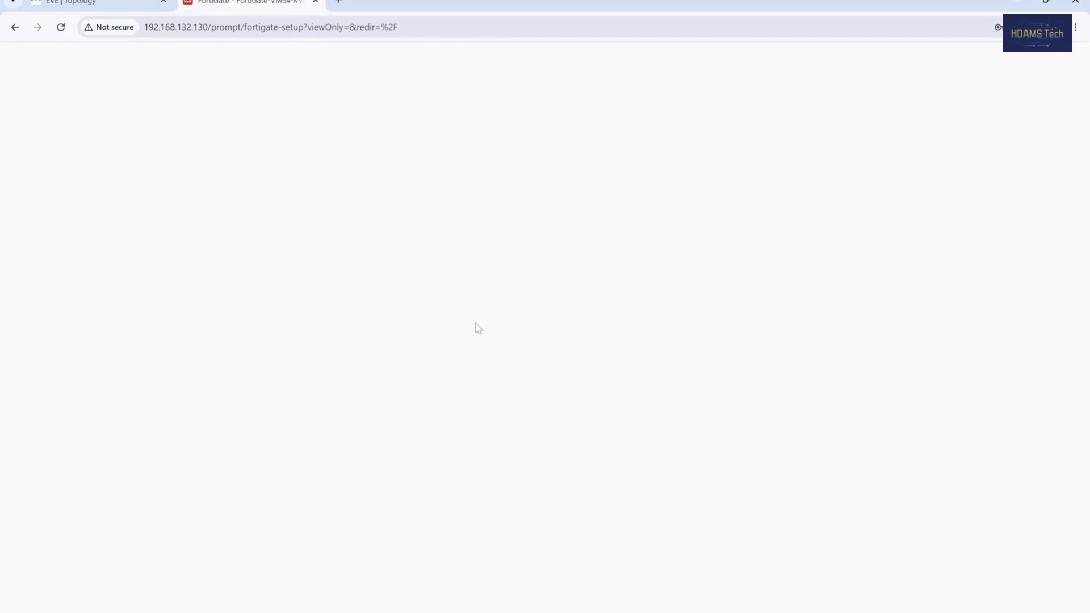
{"action": "left_click", "coordinate": [612, 411]}
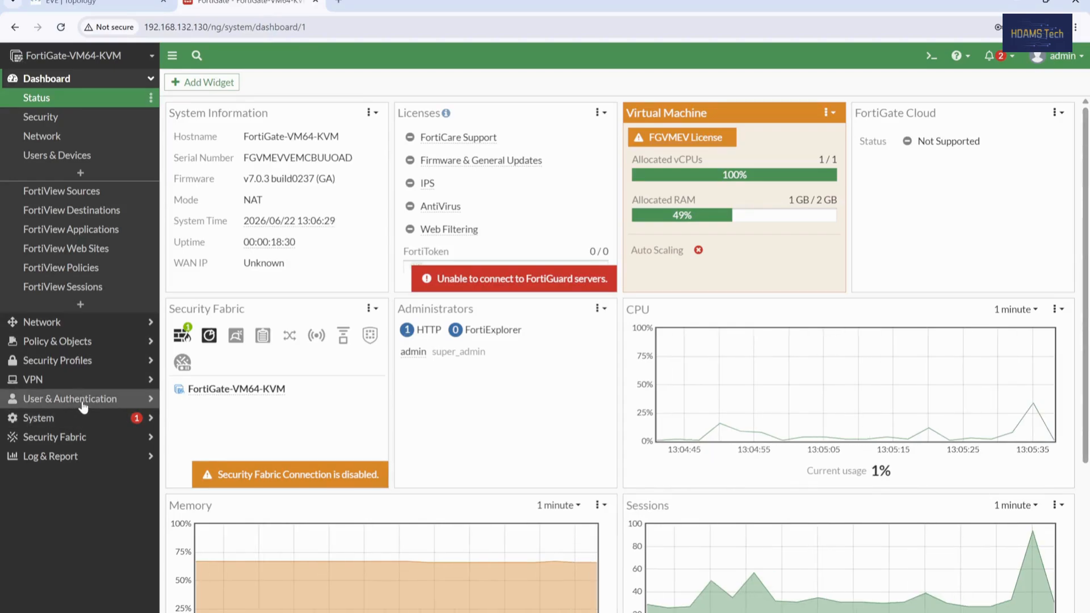
Step: Check the System Administrators and Admin Profiles lists, returning to Administrators to confirm User L0 has View Access
{"action": "left_click", "coordinate": [81, 404]}
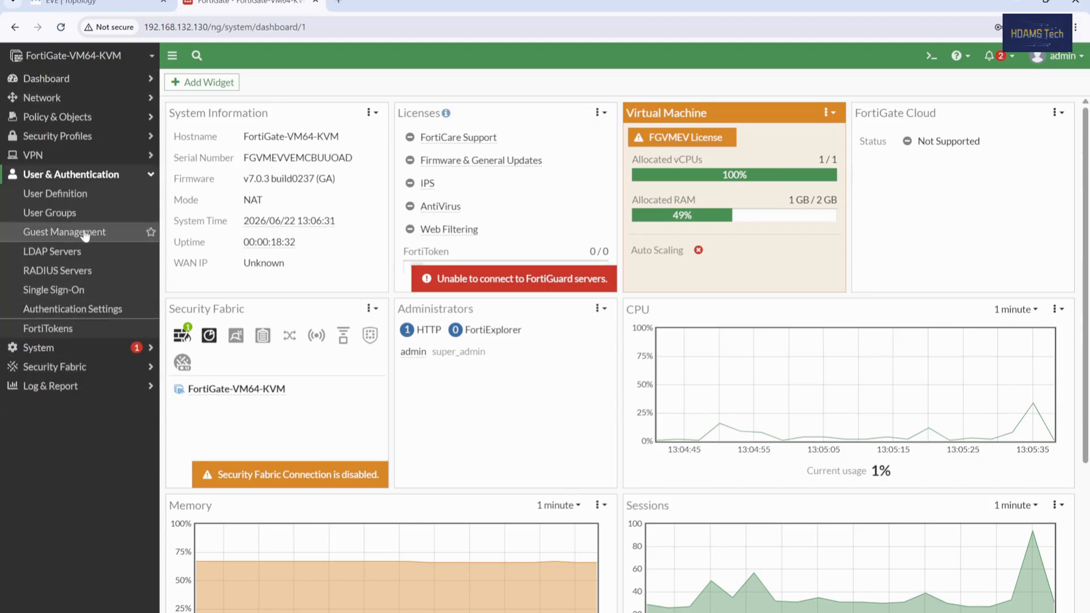
{"action": "left_click", "coordinate": [45, 348]}
{"action": "left_click", "coordinate": [94, 217]}
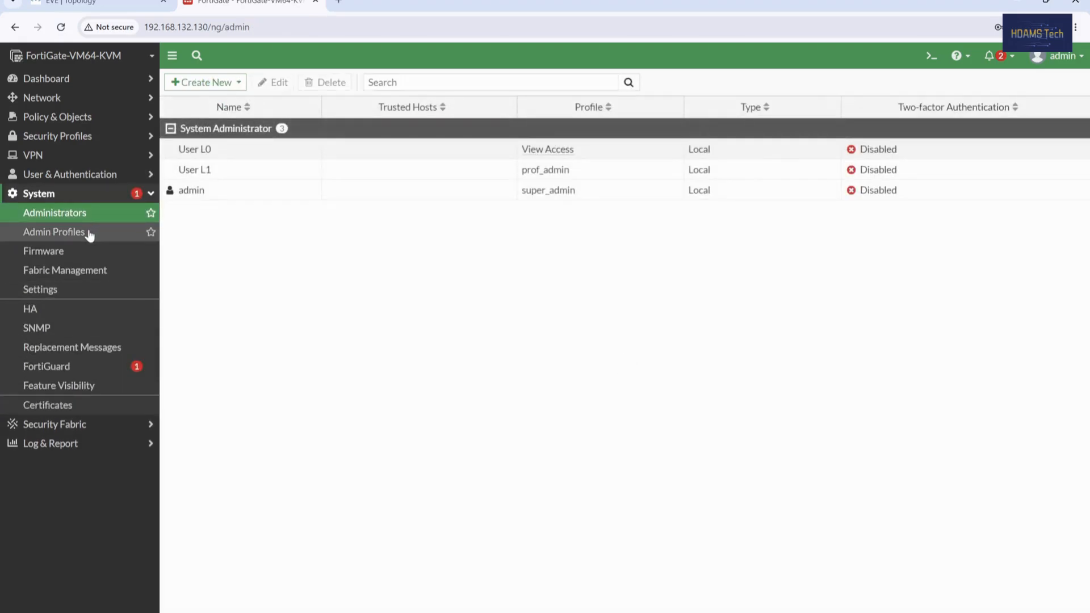
{"action": "left_click", "coordinate": [88, 234]}
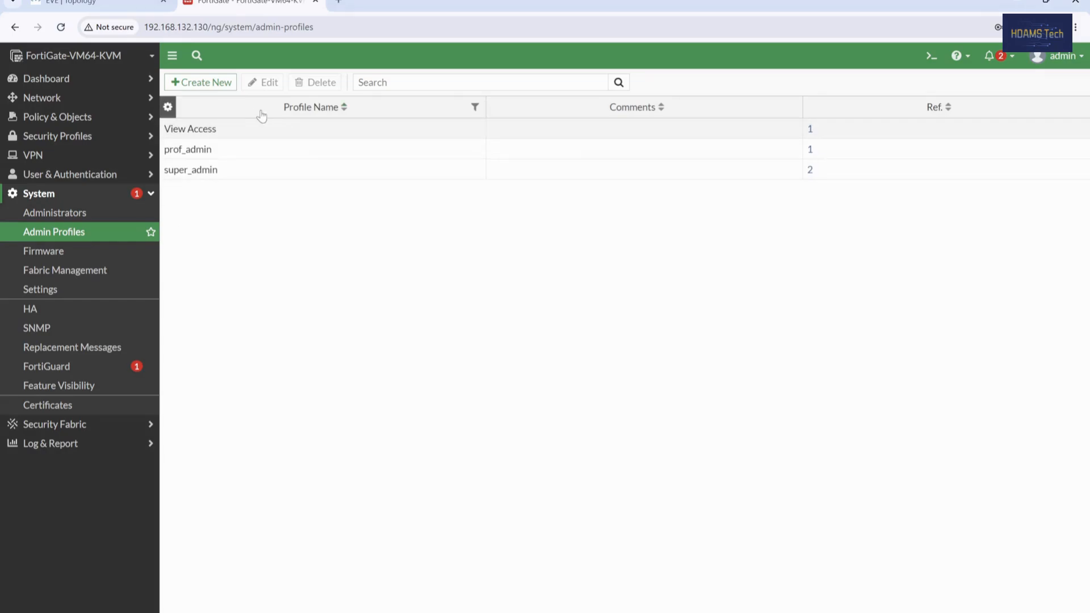
{"action": "left_click", "coordinate": [86, 216]}
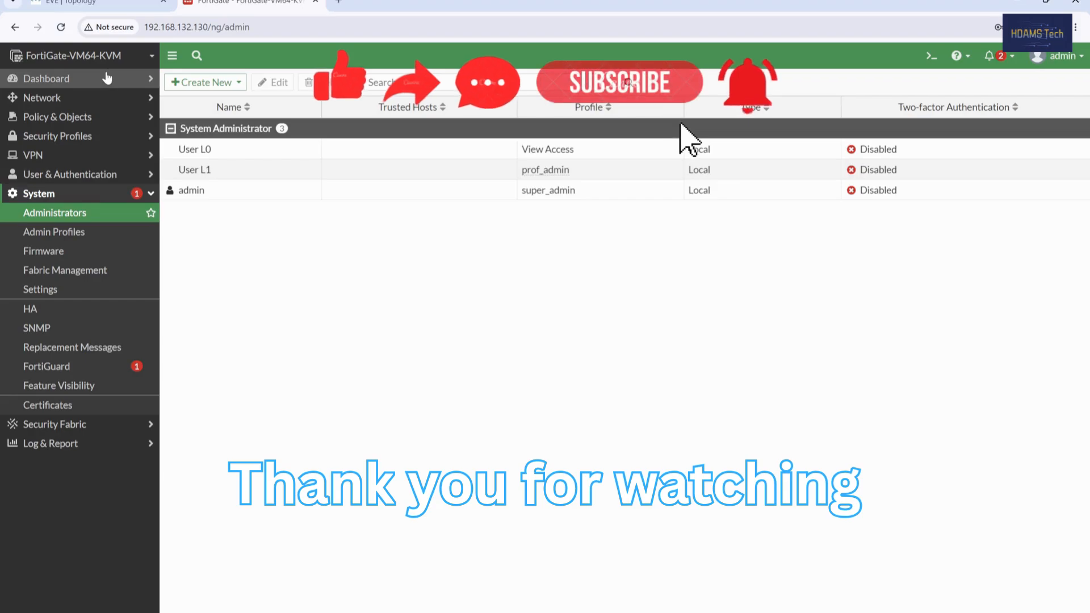
{"action": "left_click", "coordinate": [135, 81]}
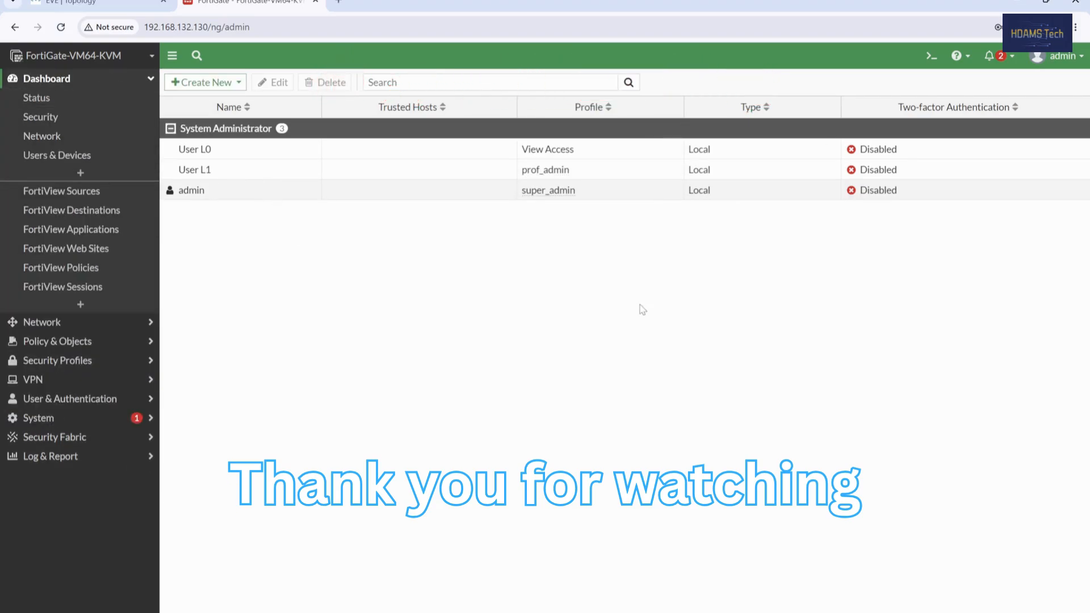